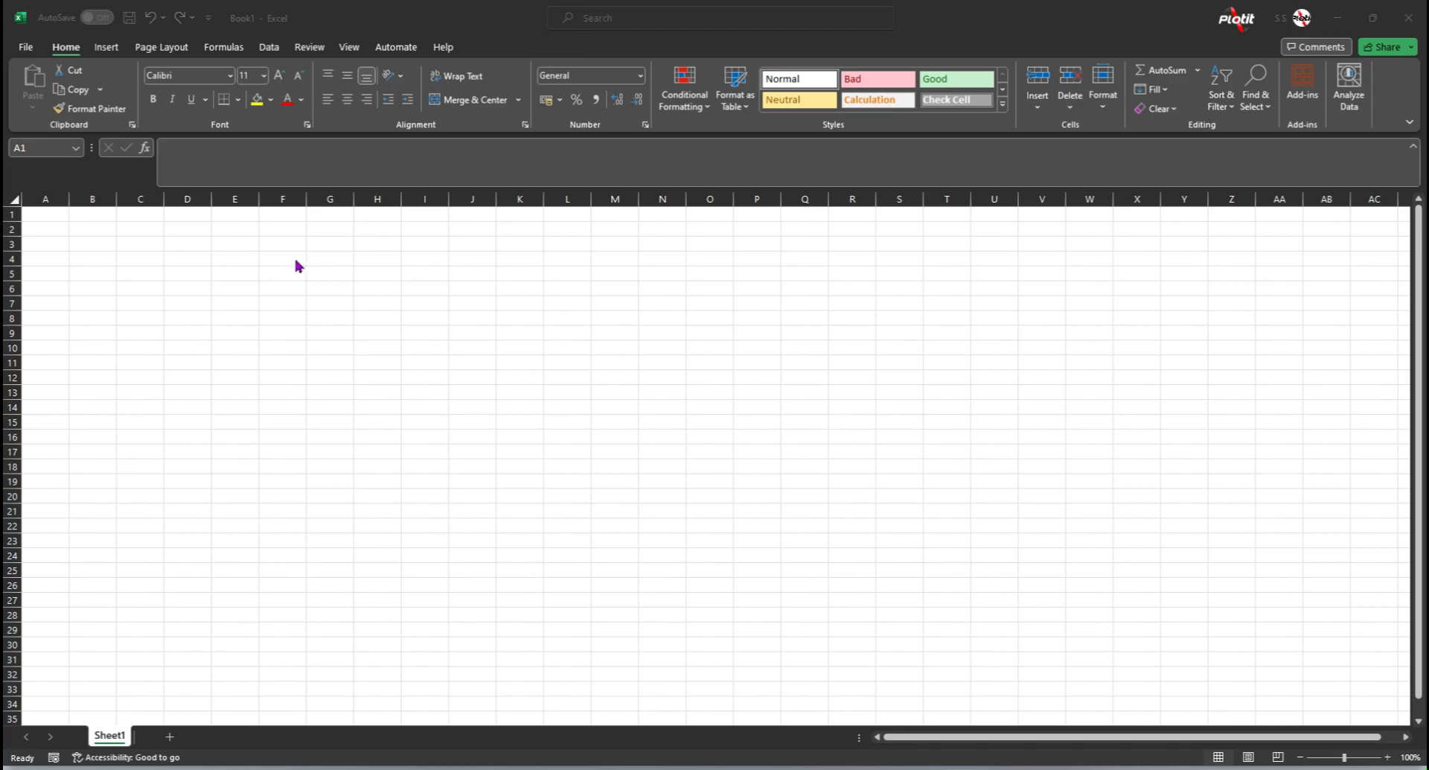
# Step: Enter the values 30, 10 and 20 in cells B5, B6 and B7
pyautogui.click(317, 270)
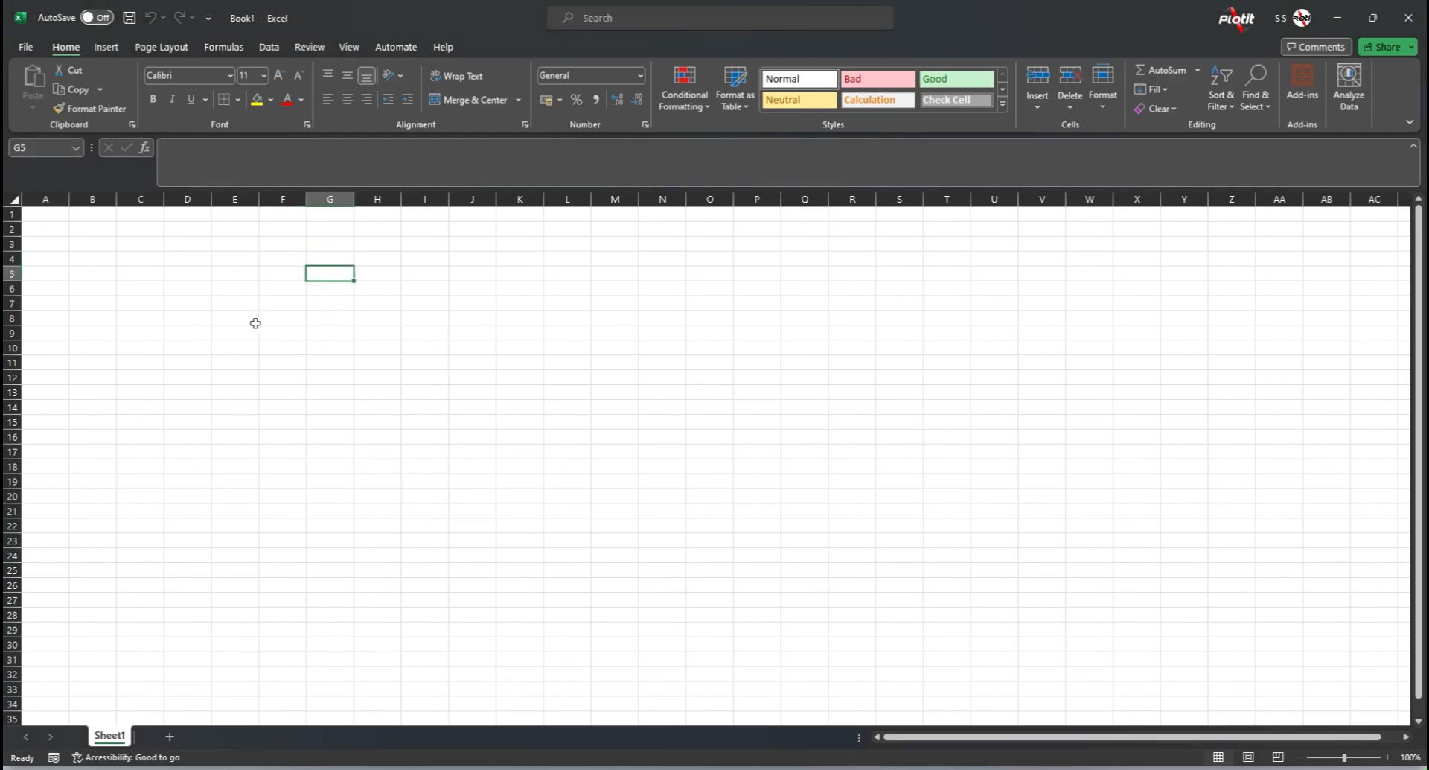
pyautogui.keyDown('ctrl'); pyautogui.scroll(6, 256, 316); pyautogui.keyUp('ctrl')
pyautogui.click(349, 346)
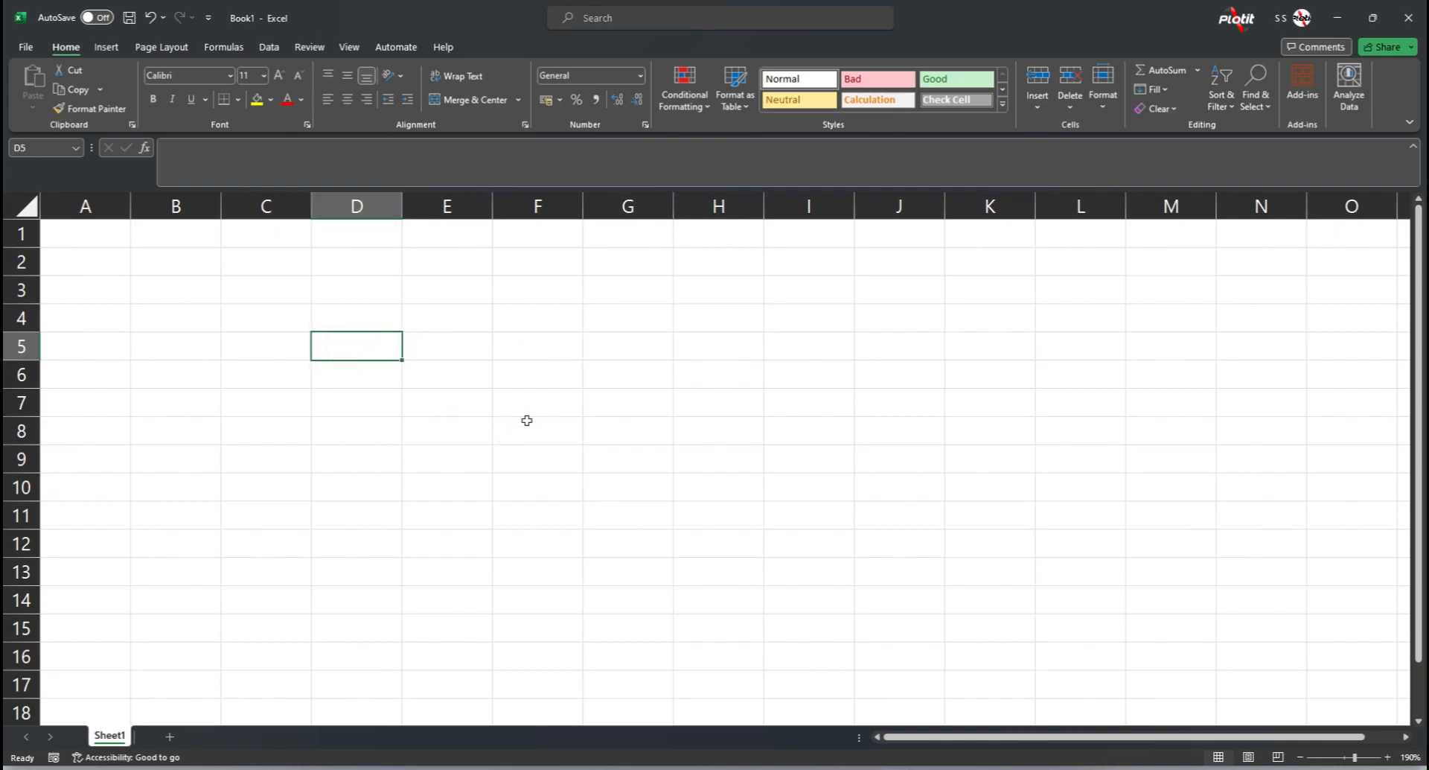
pyautogui.press('Left')
pyautogui.press('Left')
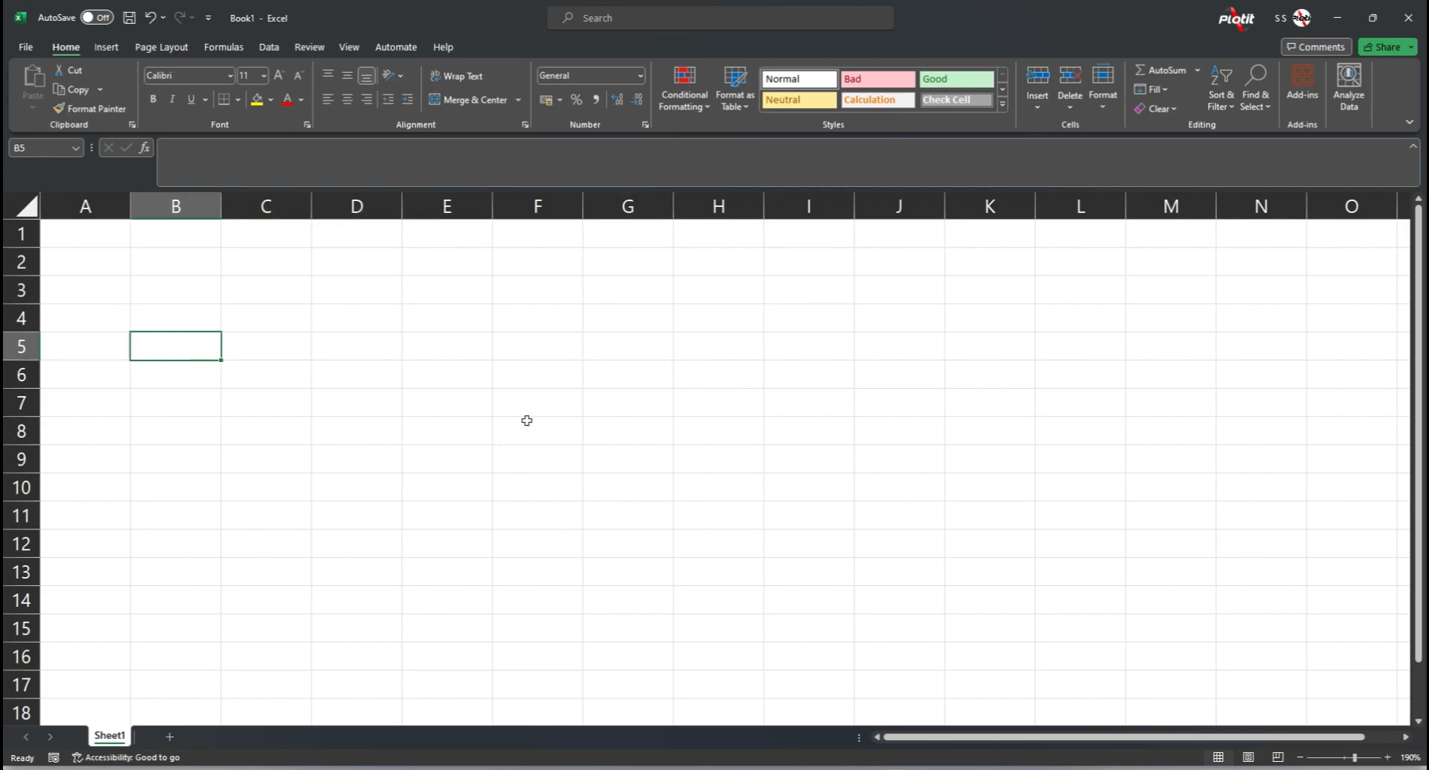
pyautogui.write('30')
pyautogui.press('Return')
pyautogui.write('10')
pyautogui.press('Return')
pyautogui.write('20')
pyautogui.press('Return')
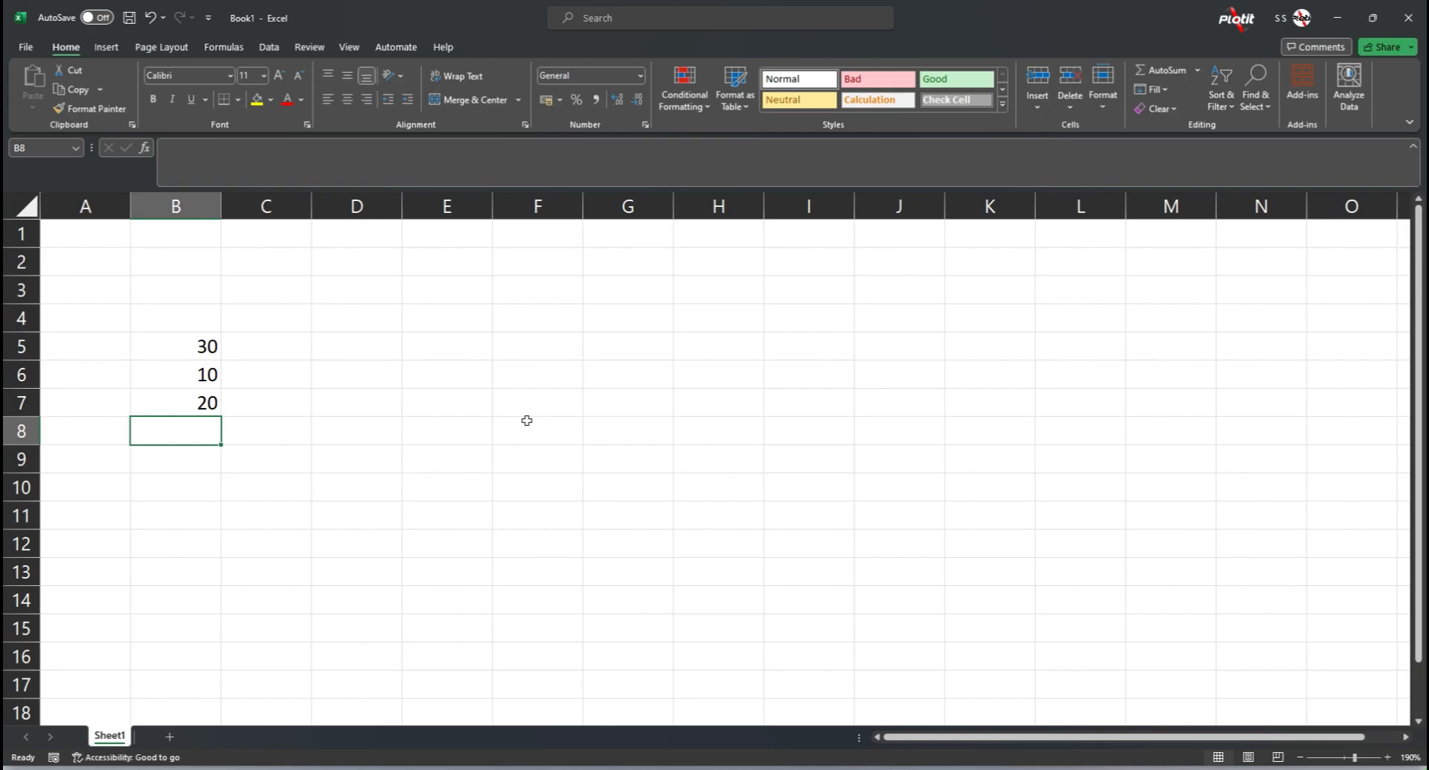
# Step: Label cell A9 as "Sum"
pyautogui.press('Down')
pyautogui.press('Left')
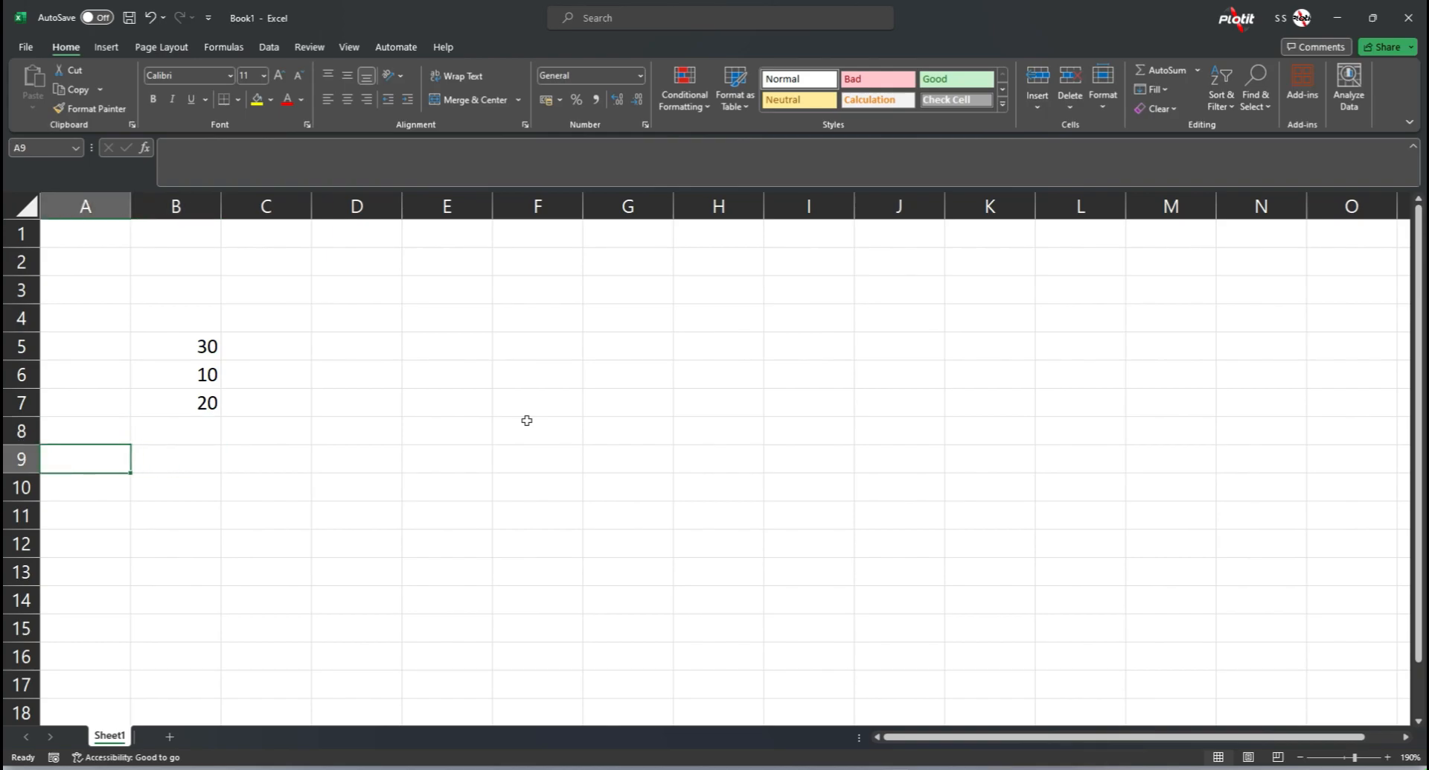
pyautogui.write('Sum')
pyautogui.press('Tab')
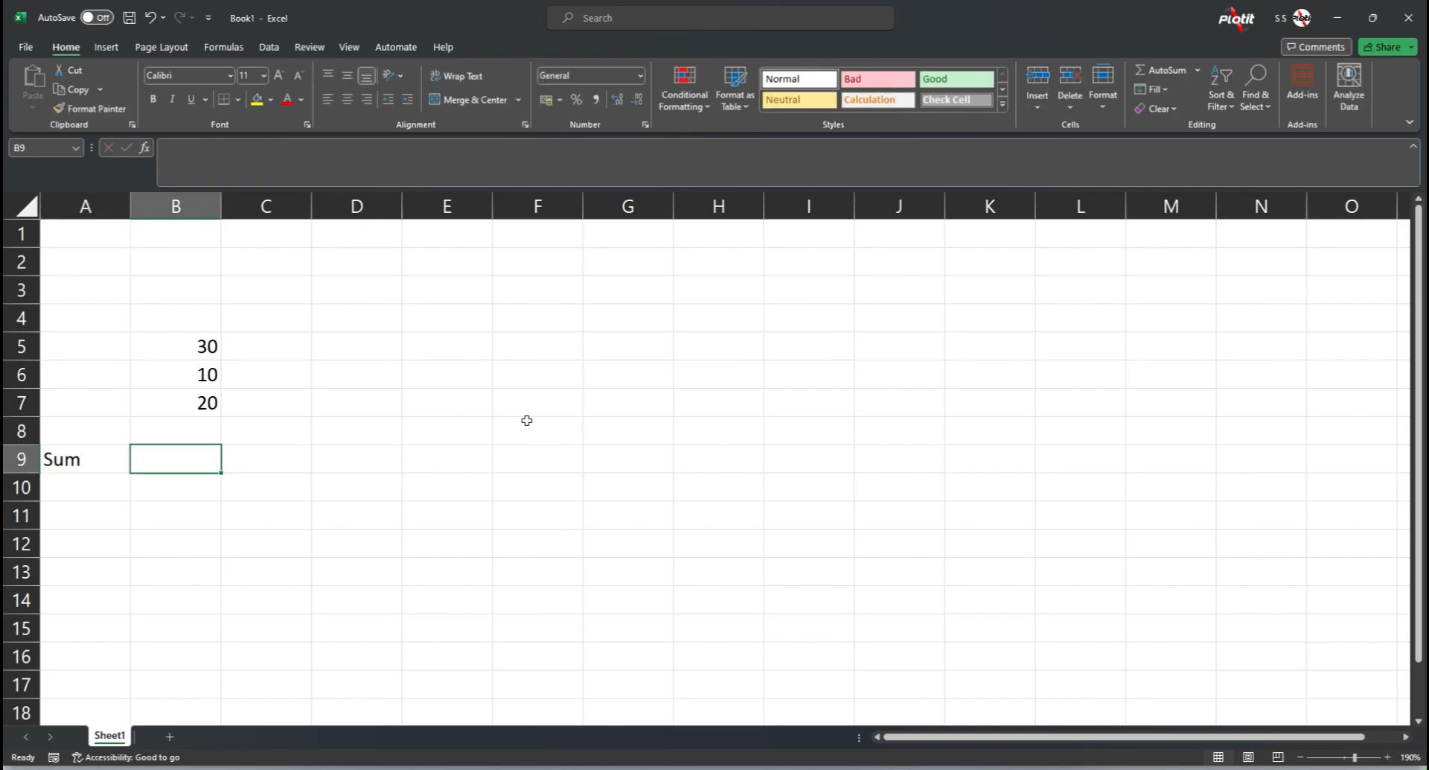
# Step: Enter the formula =B5+B6+B7 in cell B9 to add the three values
pyautogui.write('=')
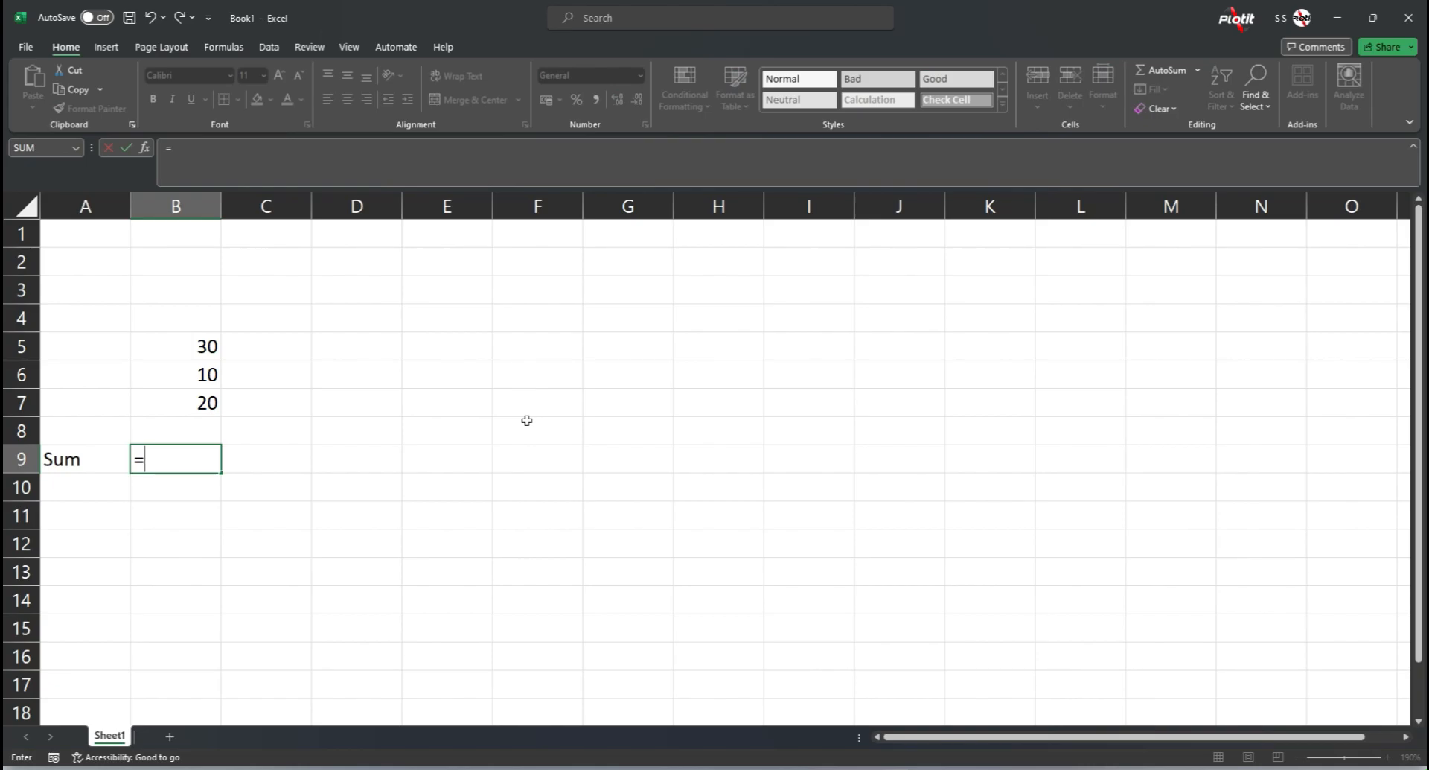
pyautogui.click(193, 342)
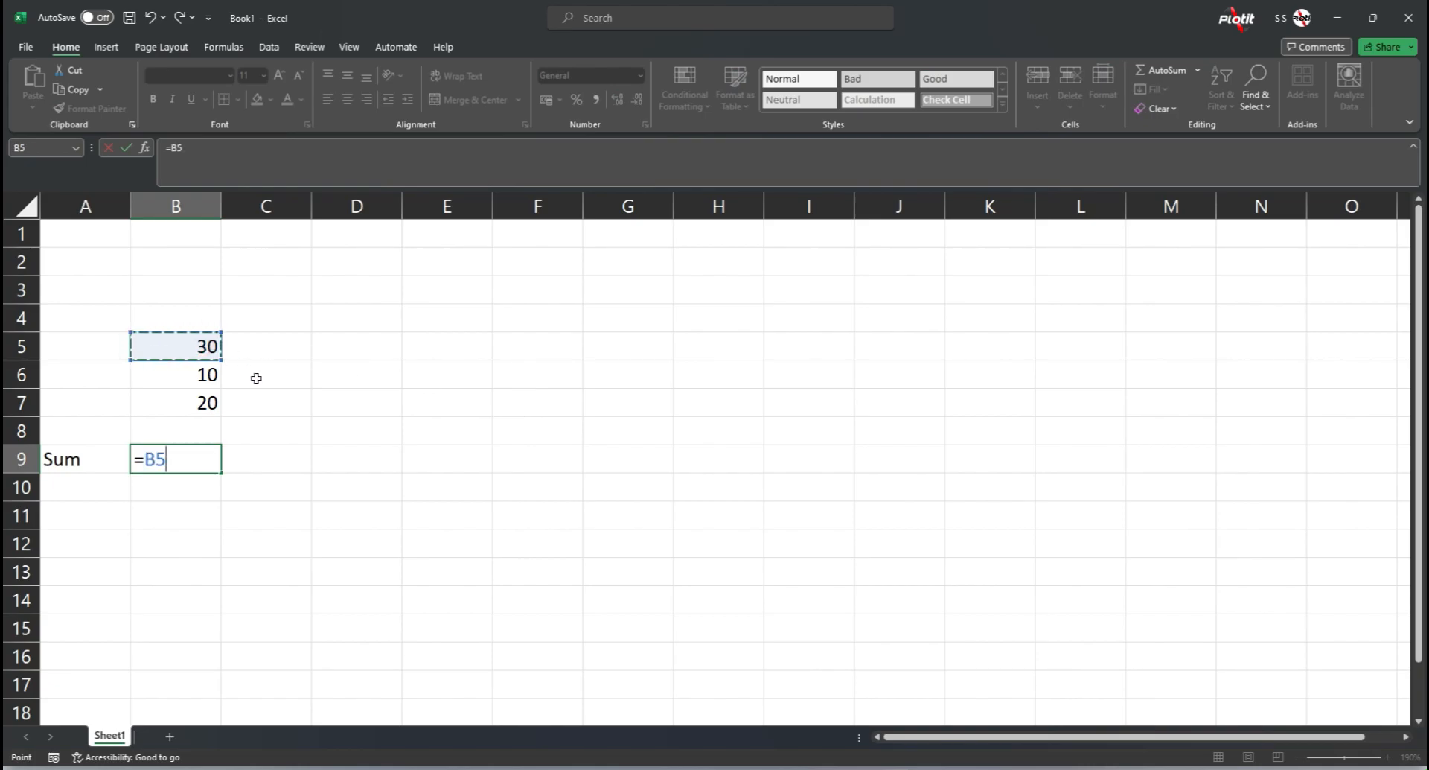
pyautogui.write('+')
pyautogui.click(186, 375)
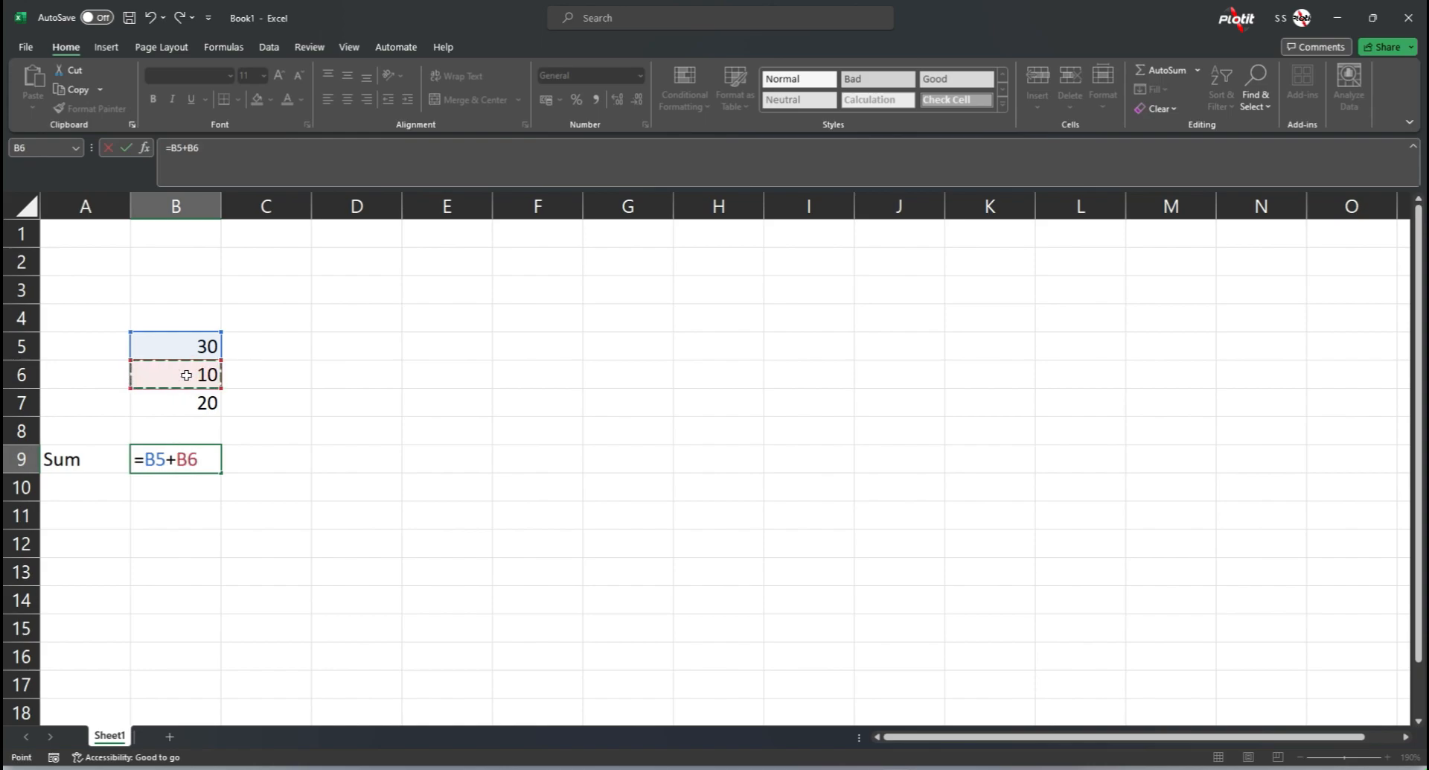
pyautogui.write('+')
pyautogui.click(202, 403)
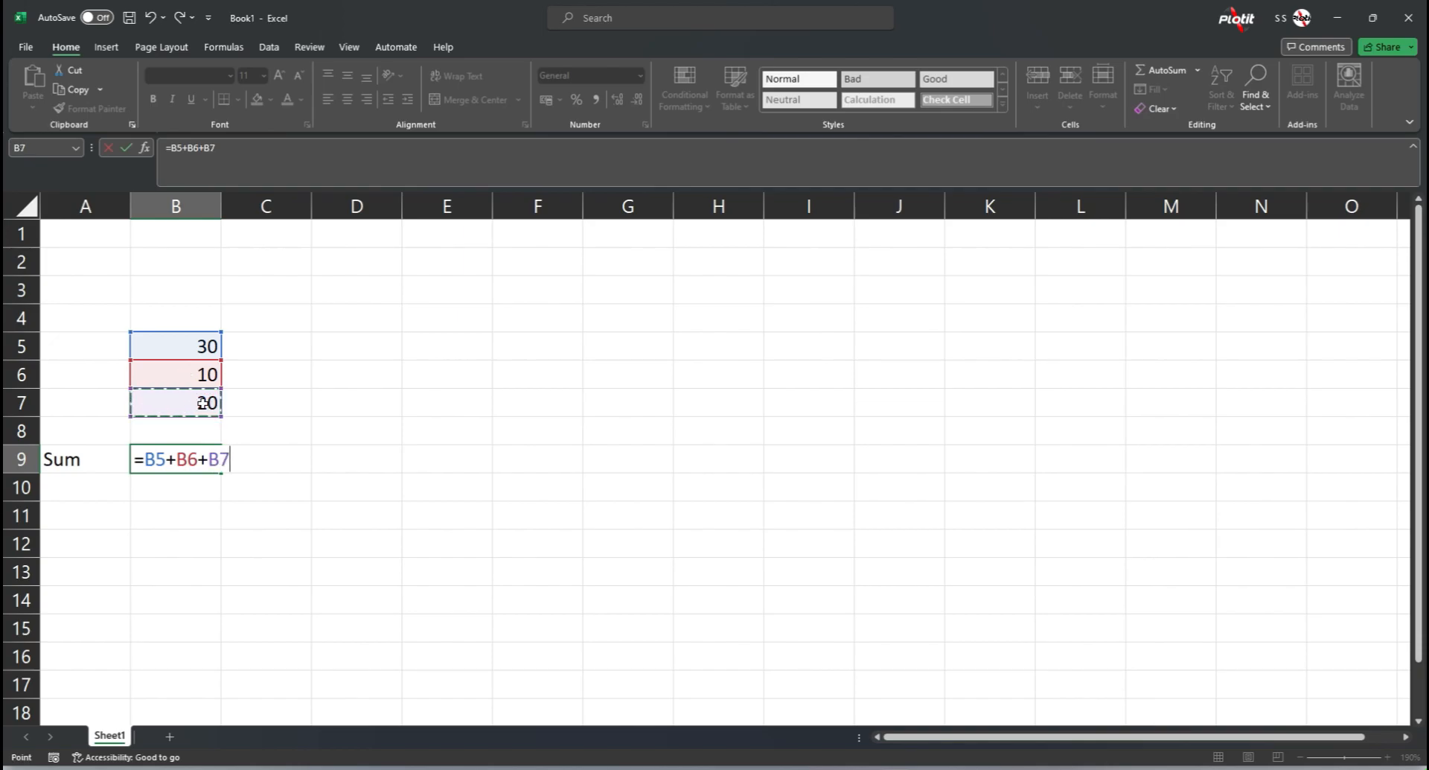
pyautogui.press('Return')
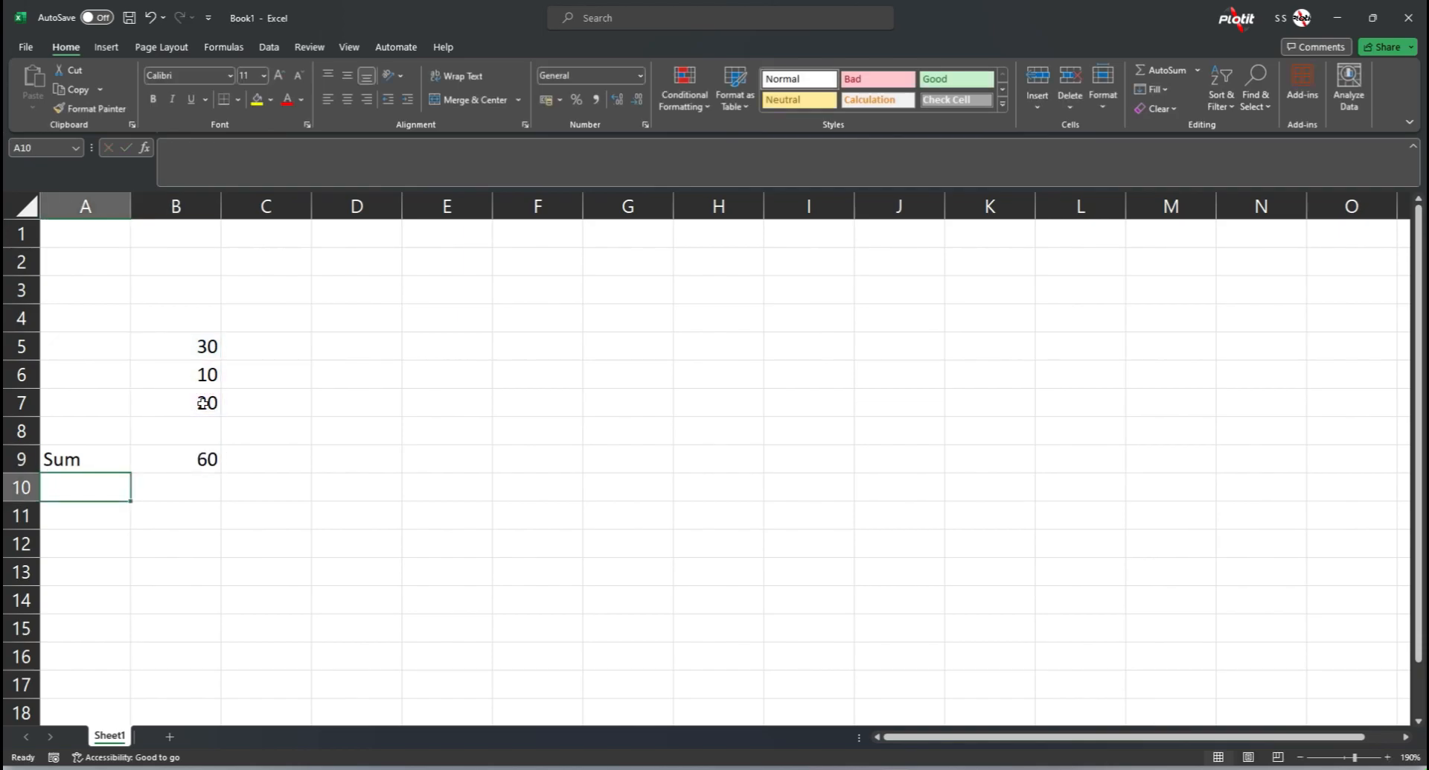
# Step: Copy the values in B5:B7 to the range starting at cell D5
pyautogui.click(203, 376)
pyautogui.click(201, 411)
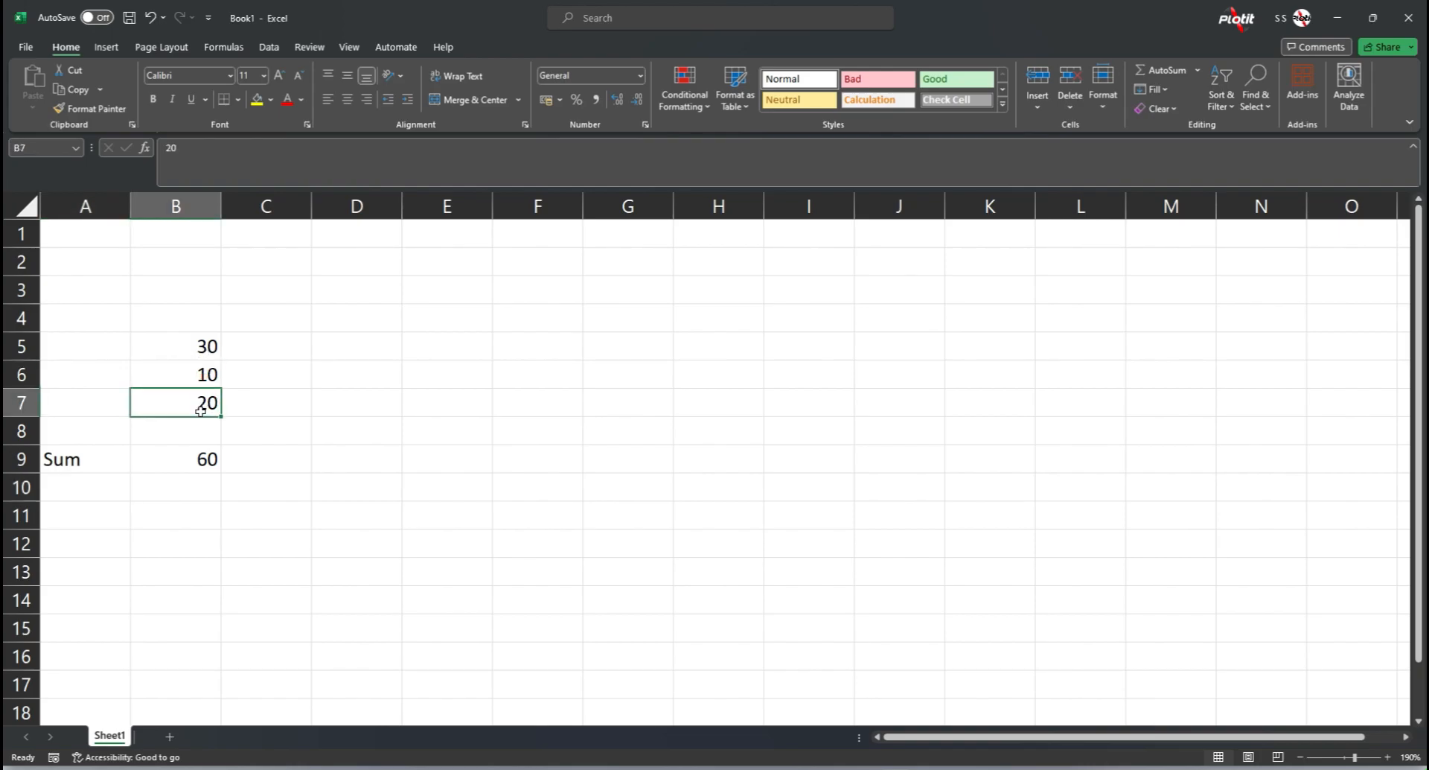
pyautogui.moveTo(202, 339); pyautogui.dragTo(201, 411)
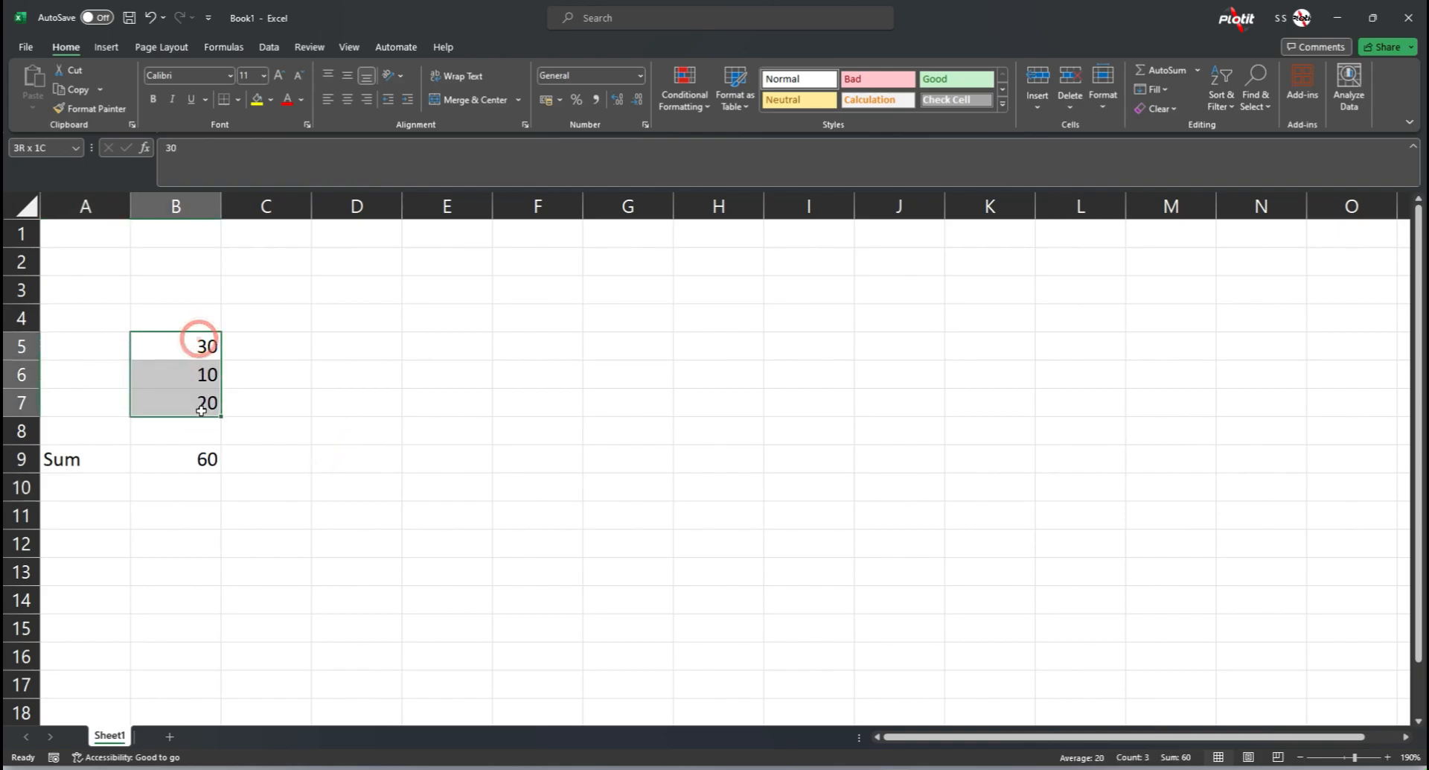
pyautogui.hotkey('ctrl', 'c')
pyautogui.click(349, 352)
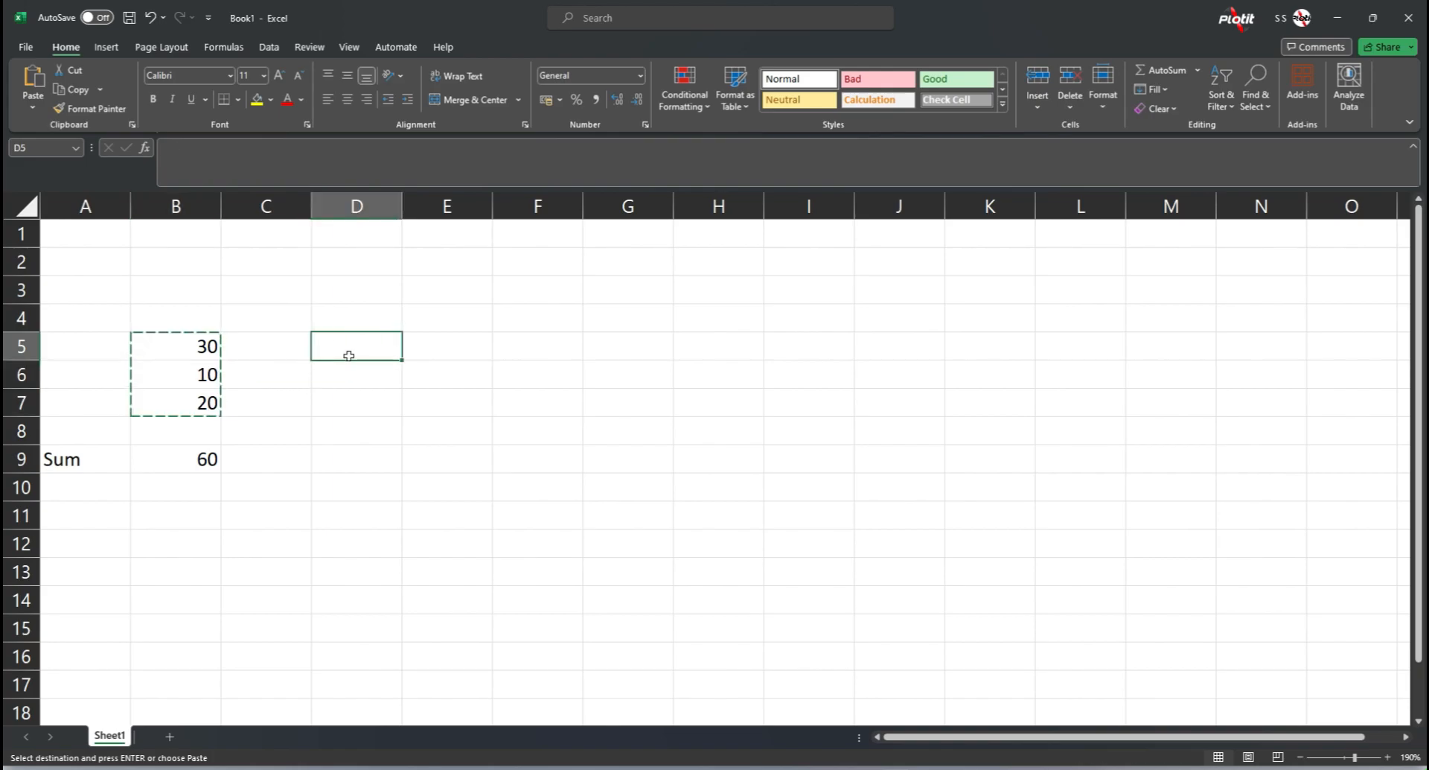
pyautogui.hotkey('ctrl', 'v')
# Step: Label cell C9 as "Sub"
pyautogui.click(279, 458)
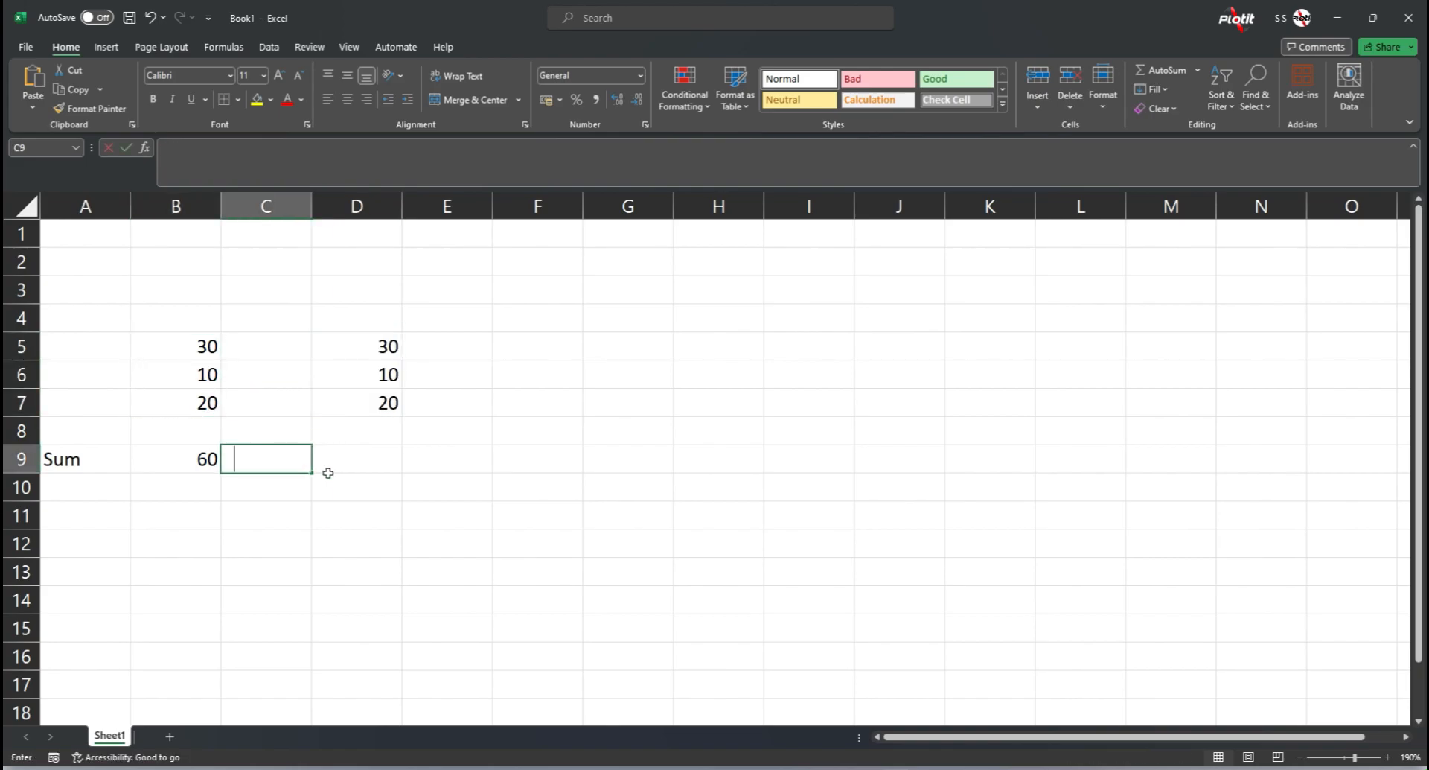
pyautogui.write('Sub')
pyautogui.press('Tab')
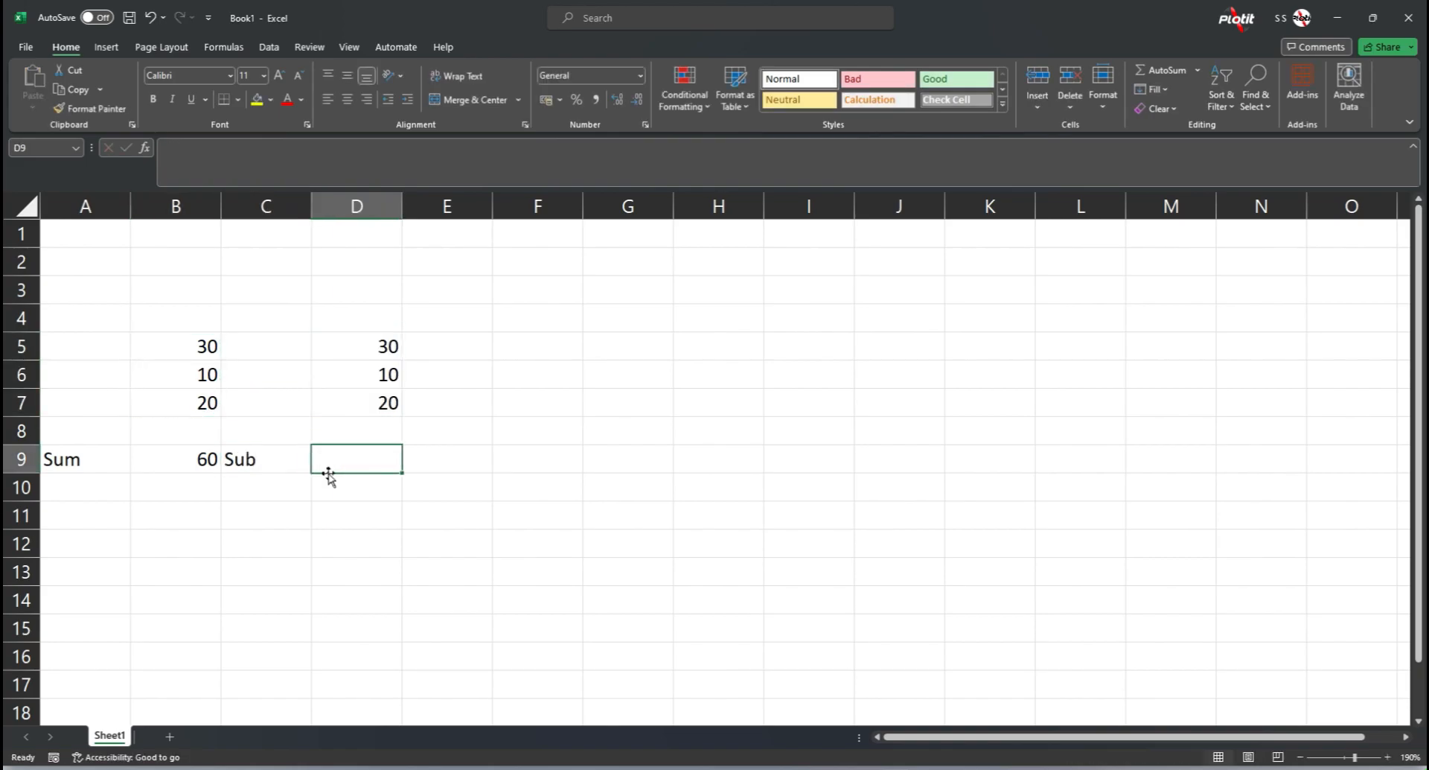
# Step: Enter the formula =D5+D6-D7 in cell D9
pyautogui.write('=')
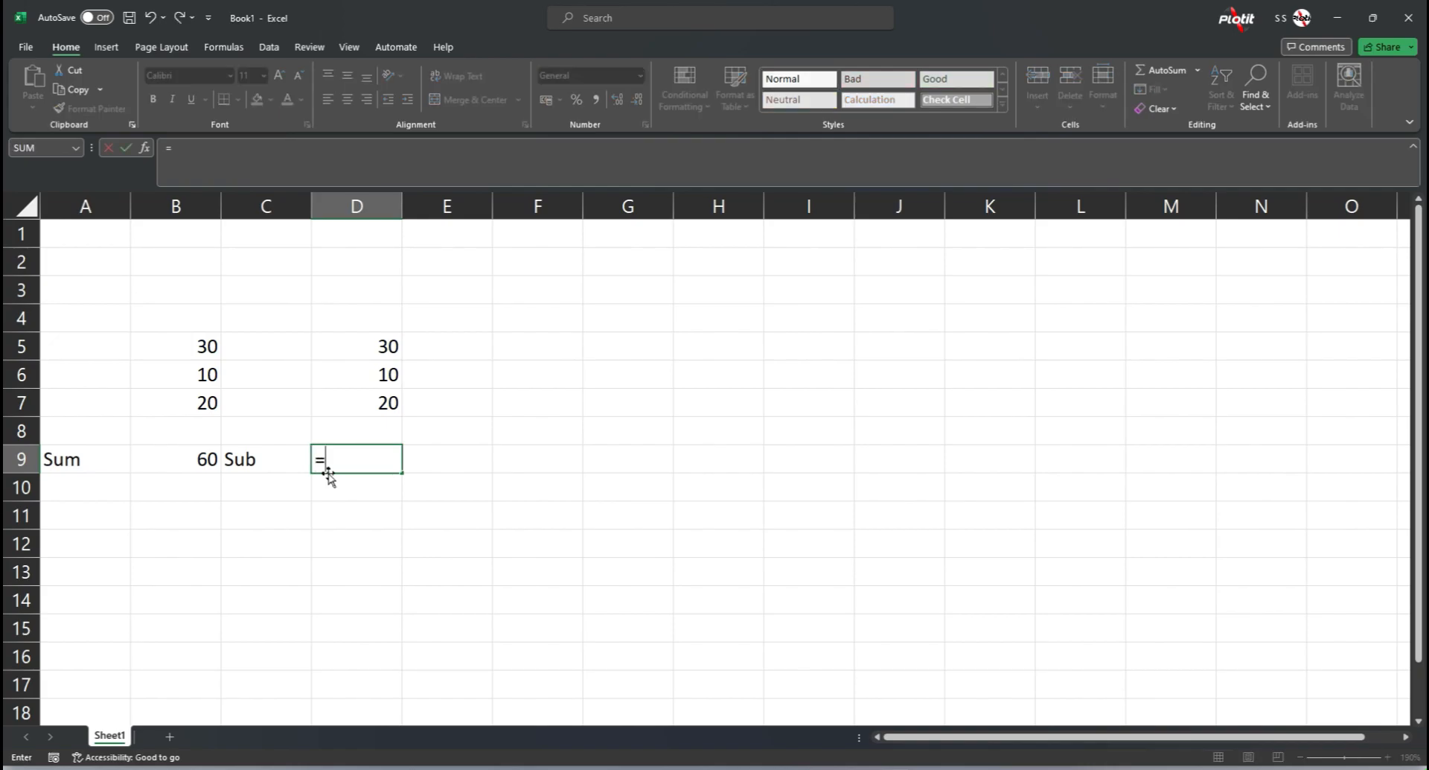
pyautogui.click(379, 342)
pyautogui.write('+')
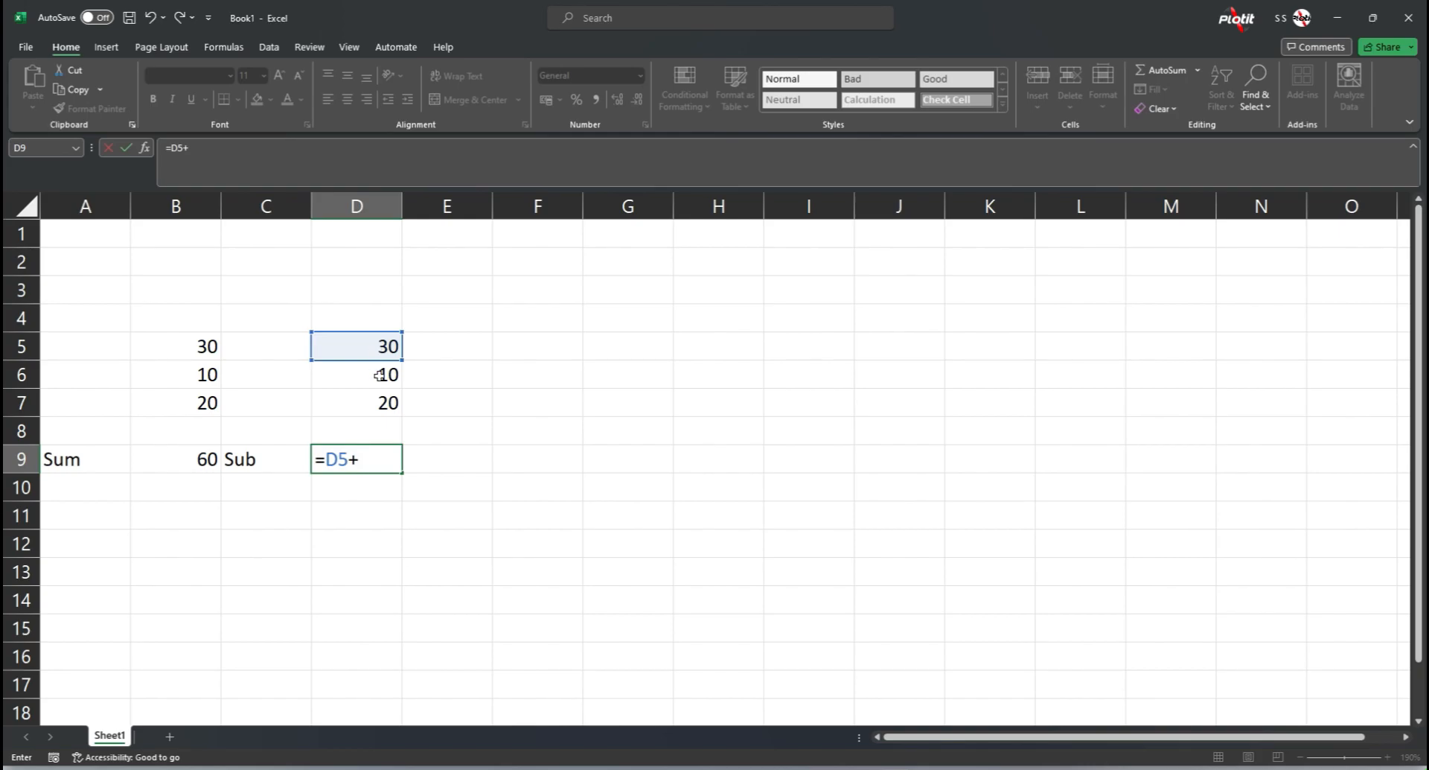
pyautogui.click(379, 375)
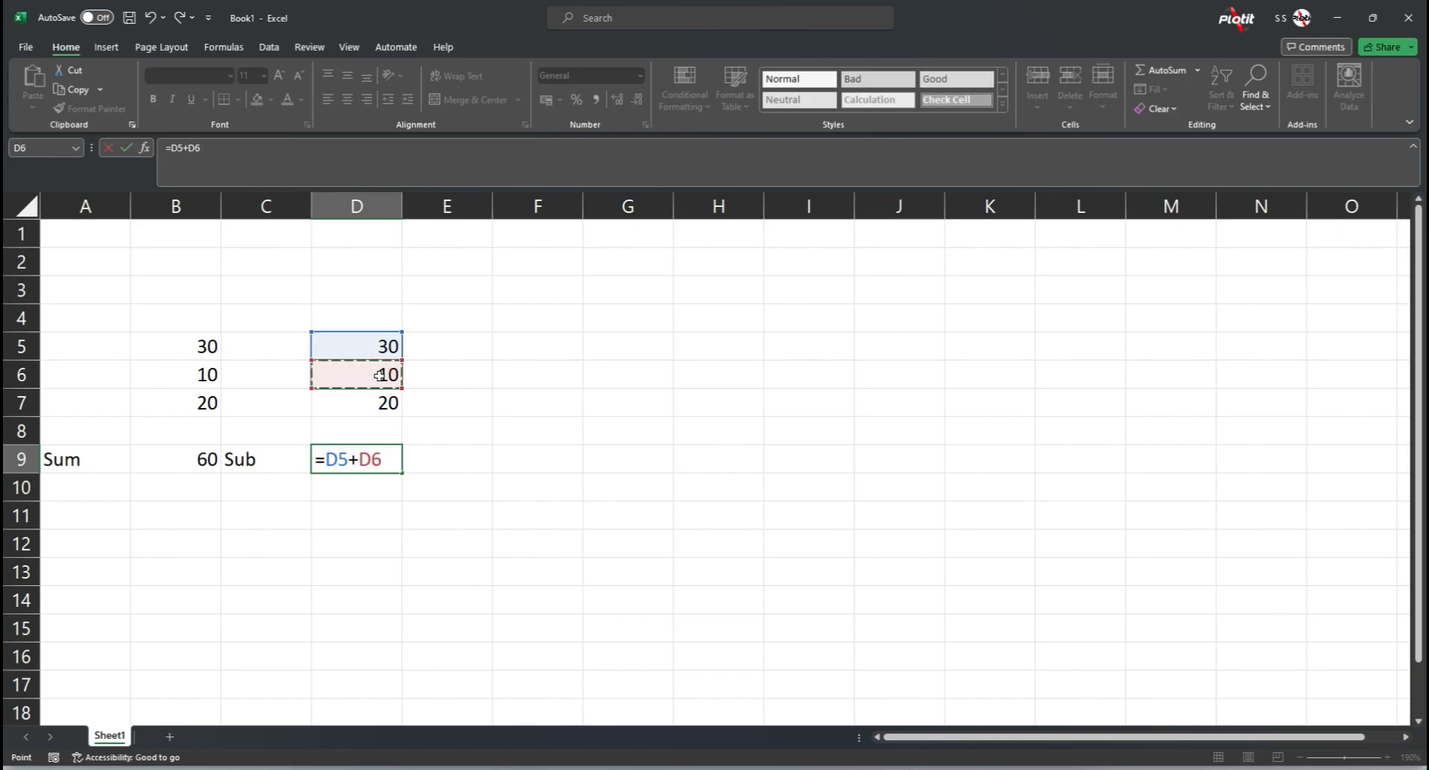
pyautogui.write('-')
pyautogui.click(391, 403)
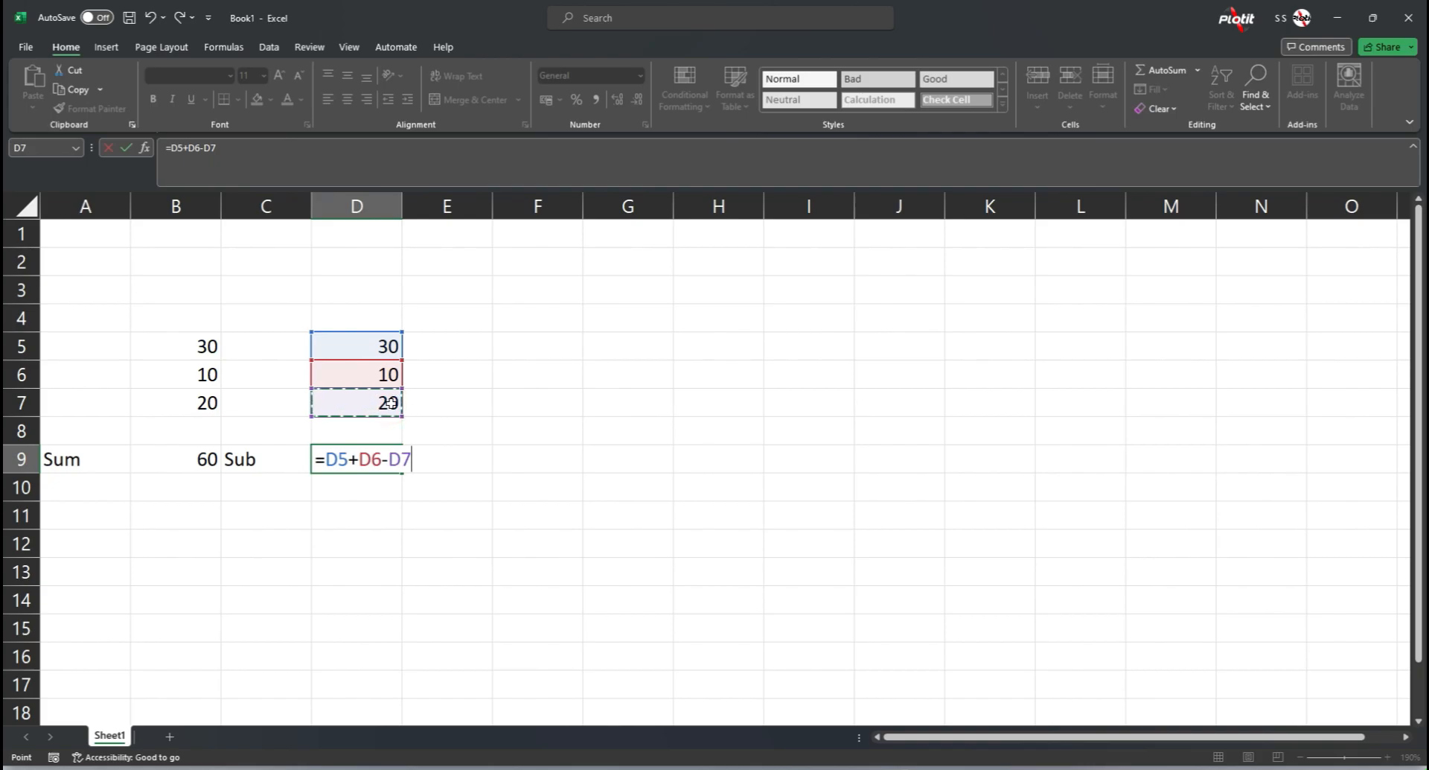
pyautogui.press('Return')
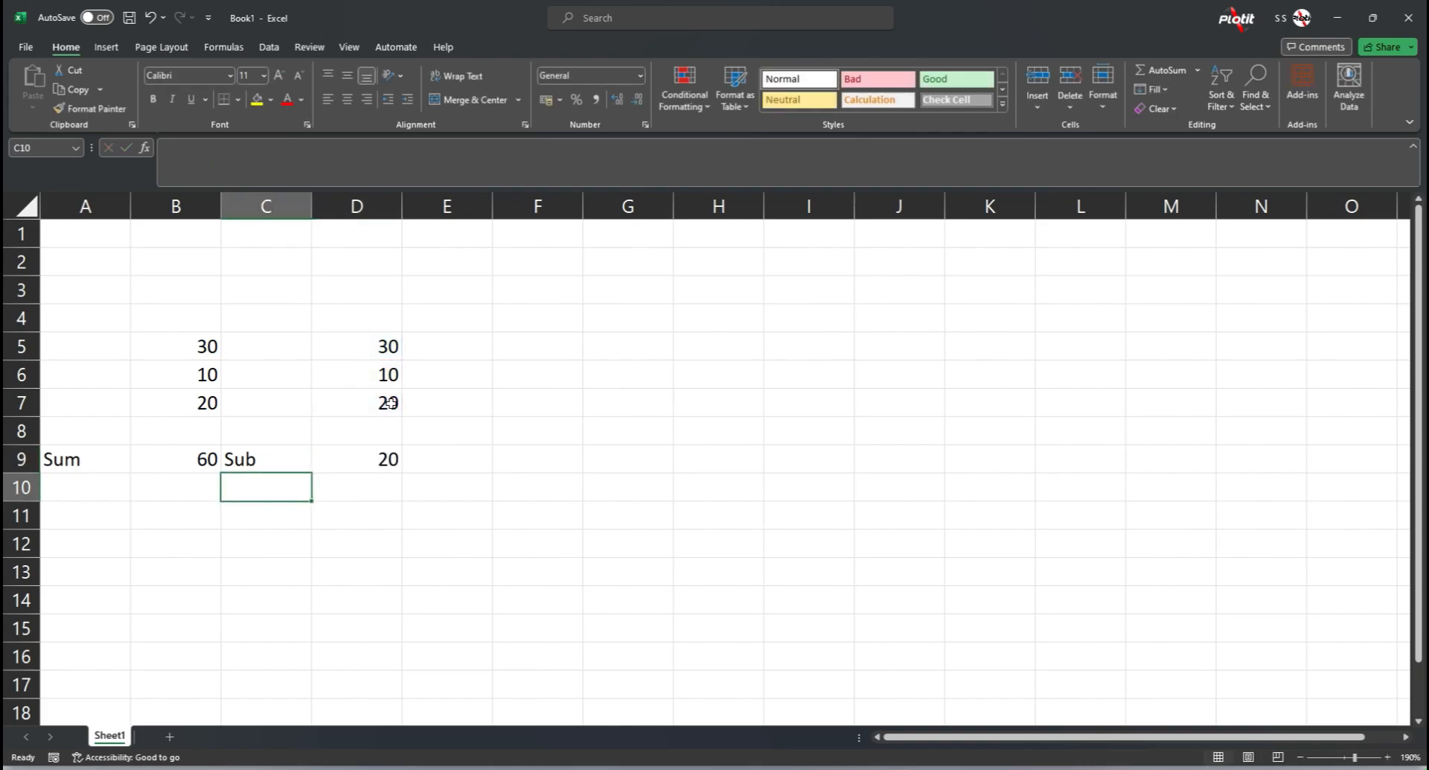
# Step: Copy the values in D5:D7 to the range starting at cell F5
pyautogui.press('Up')
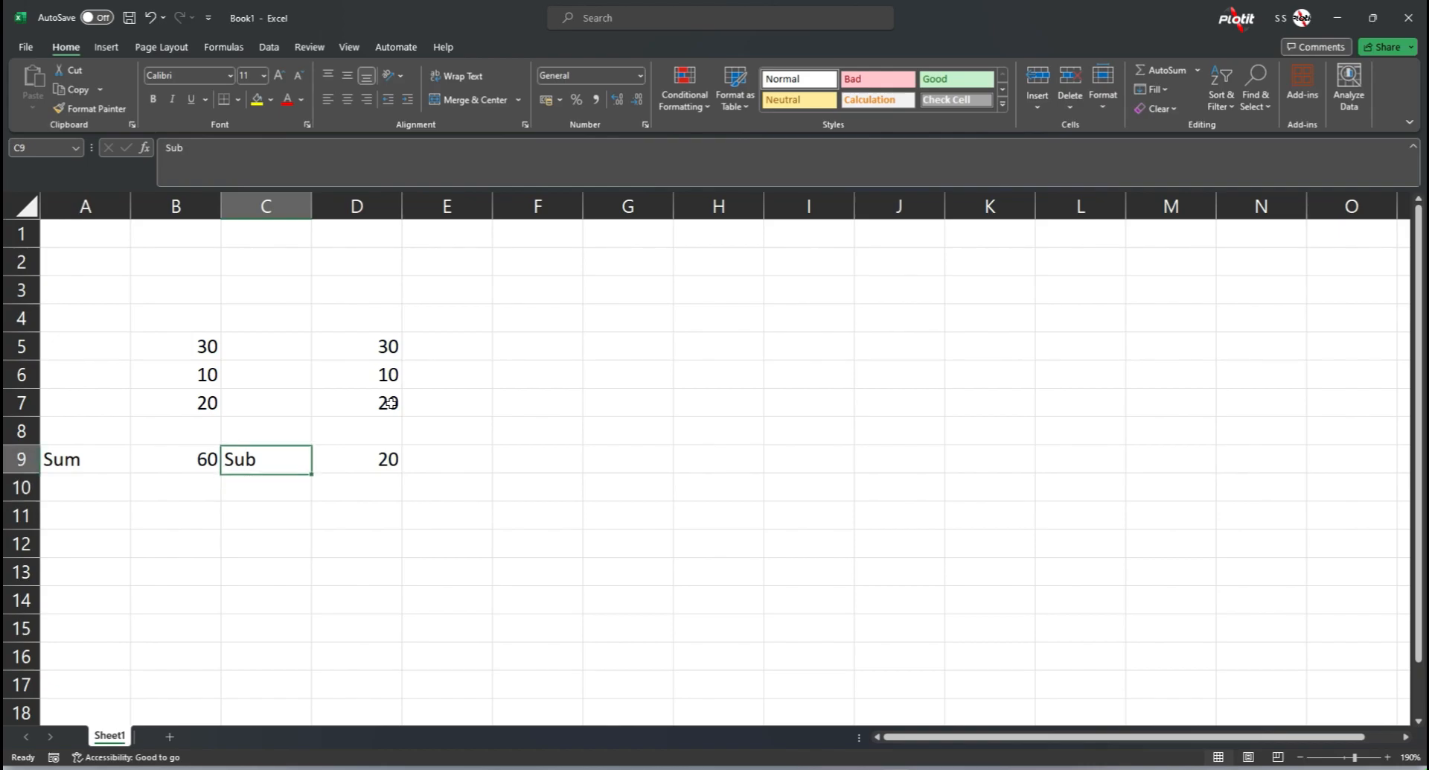
pyautogui.press('Right')
pyautogui.press('Right')
pyautogui.press('Right')
pyautogui.press('Left')
pyautogui.press('Left')
pyautogui.press('Up')
pyautogui.press('Up')
pyautogui.press('Up')
pyautogui.press('Up')
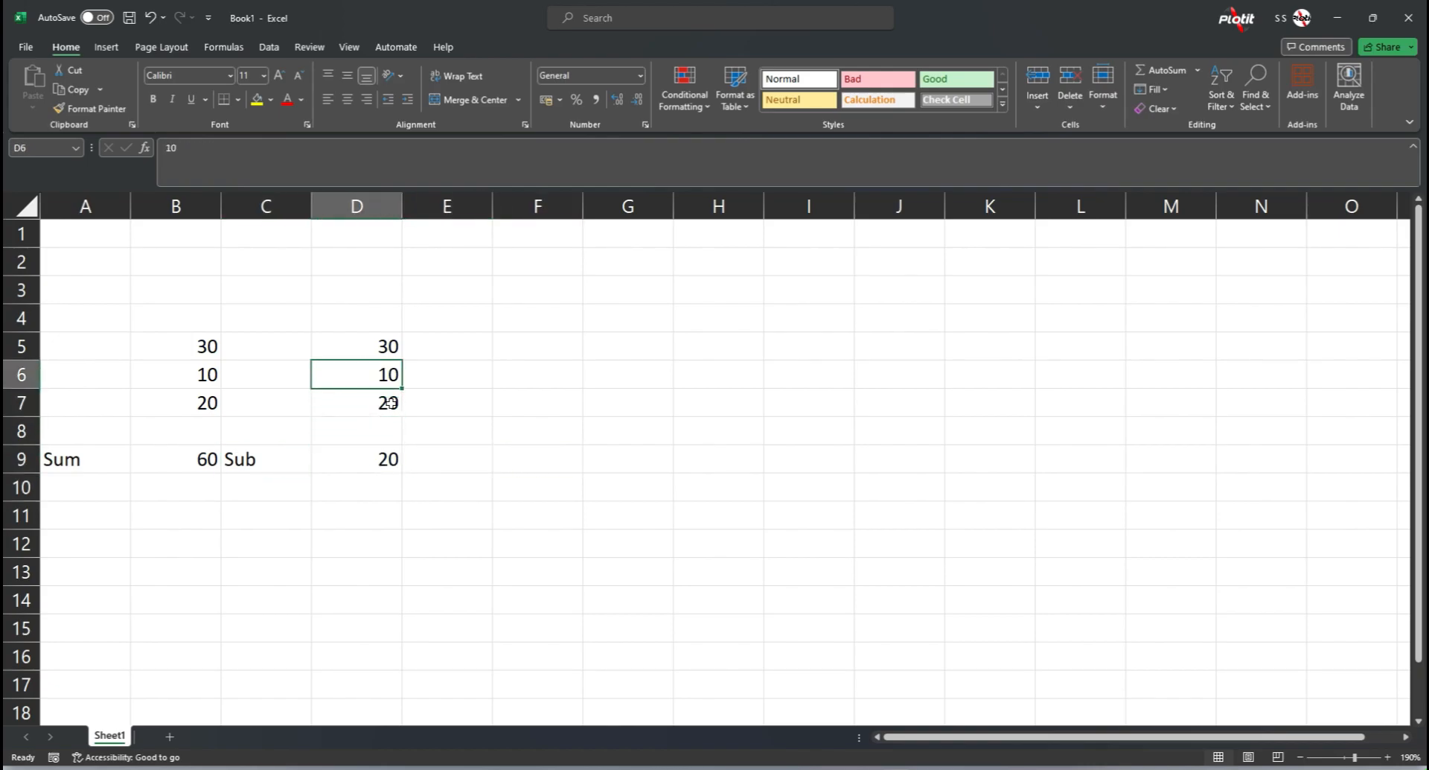
pyautogui.hotkey('shift', 'Down')
pyautogui.hotkey('shift', 'Down')
pyautogui.hotkey('ctrl', 'c')
pyautogui.press('Right')
pyautogui.press('Right')
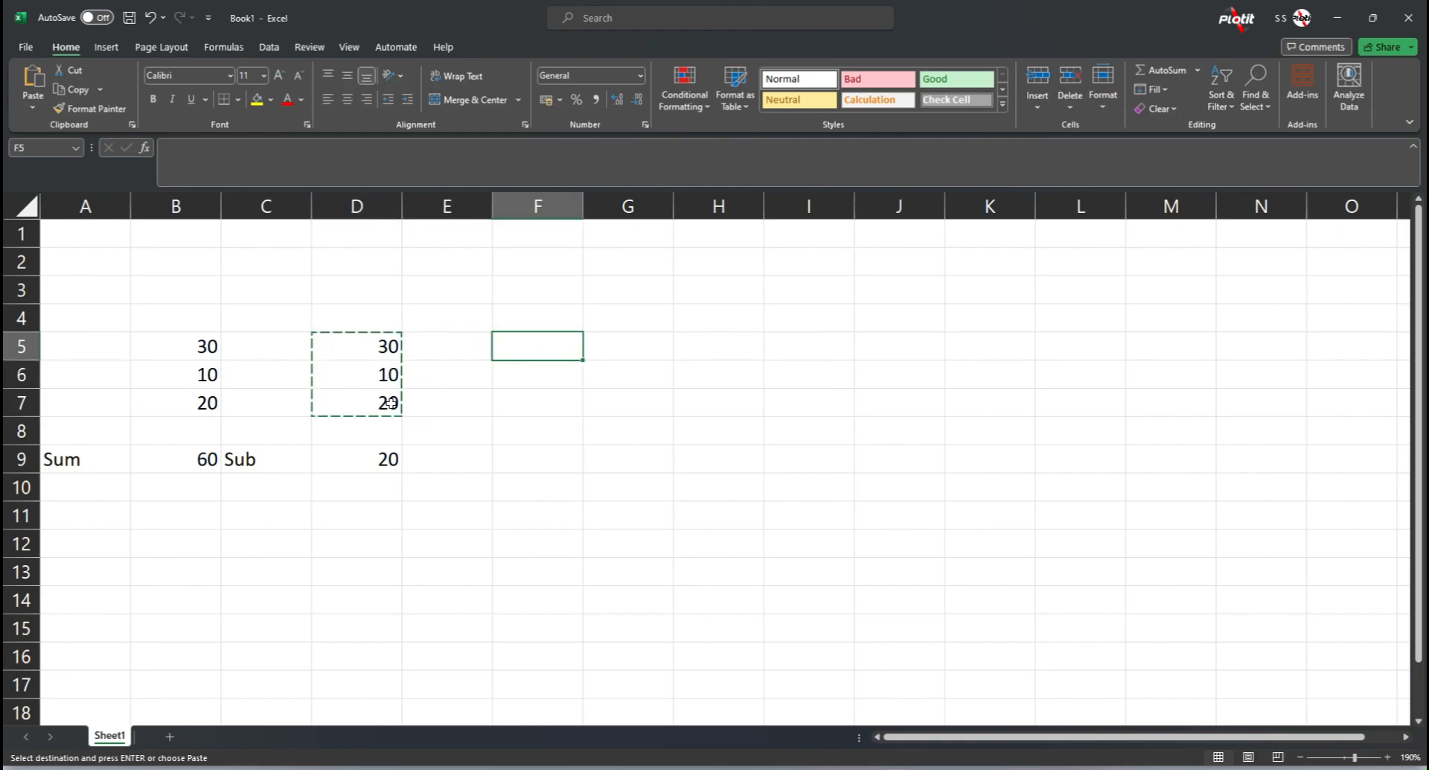
pyautogui.hotkey('ctrl', 'v')
# Step: Label cell E9 as "Mul"
pyautogui.press('Down')
pyautogui.press('Down')
pyautogui.press('Down')
pyautogui.press('Down')
pyautogui.press('Left')
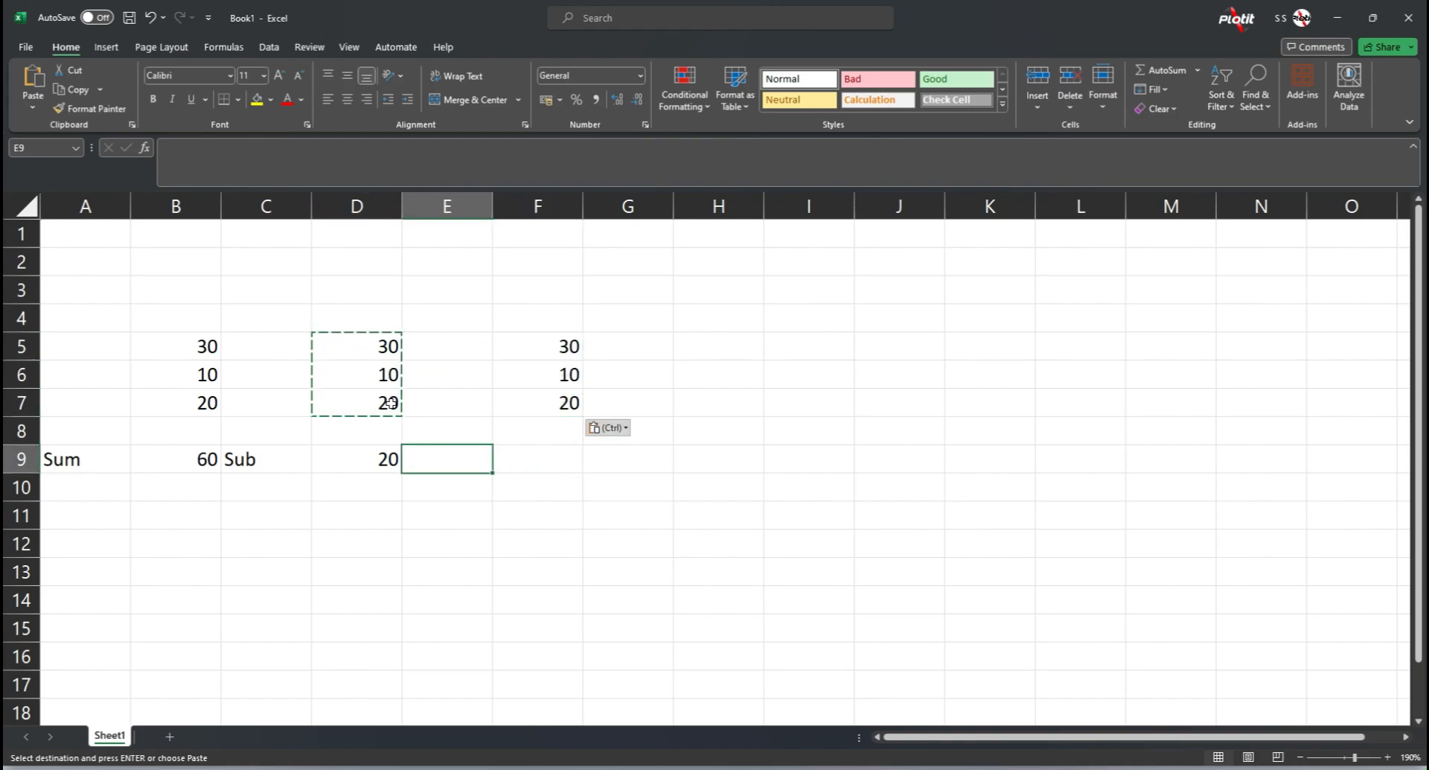
pyautogui.write('Mul')
pyautogui.press('Right')
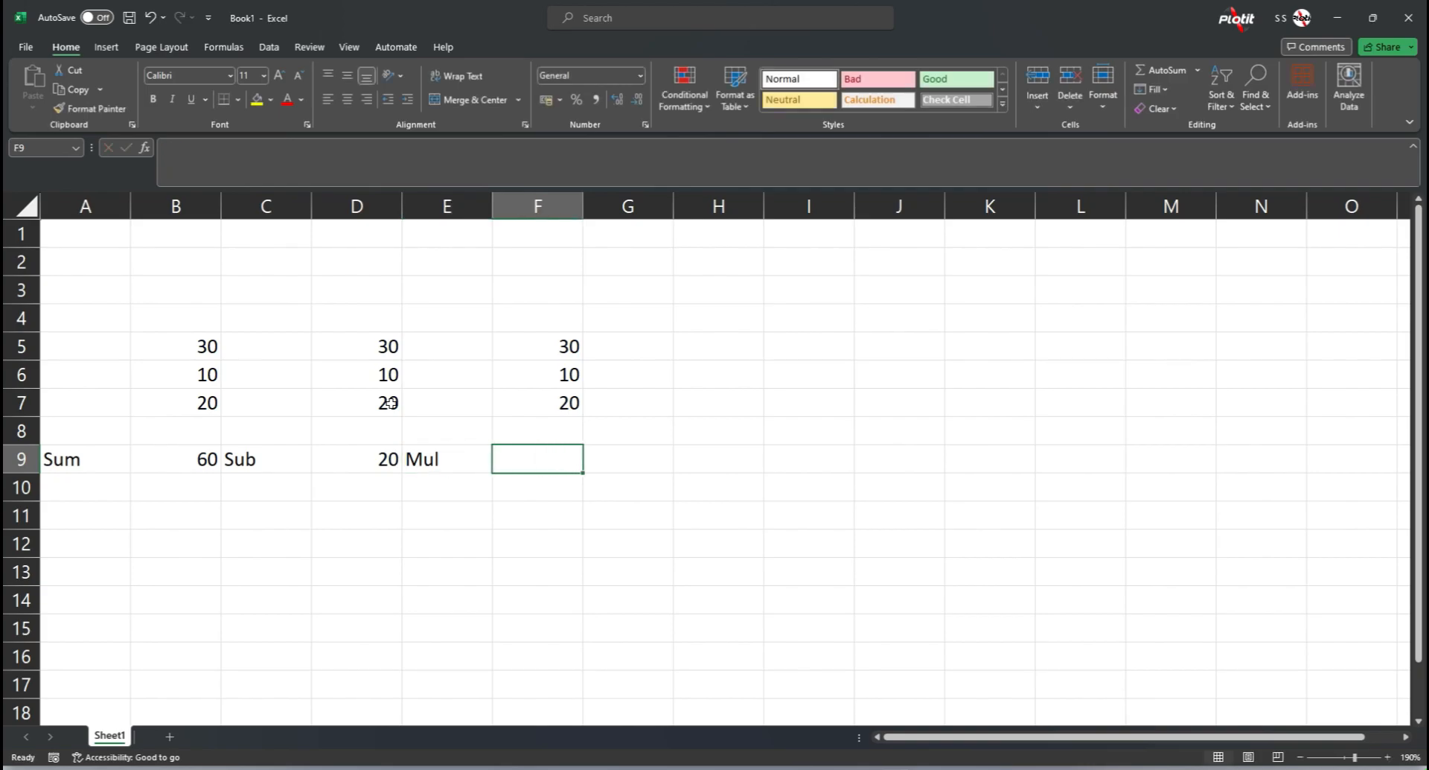
# Step: Enter the formula =F5+F6*F7 in cell F9
pyautogui.write('=')
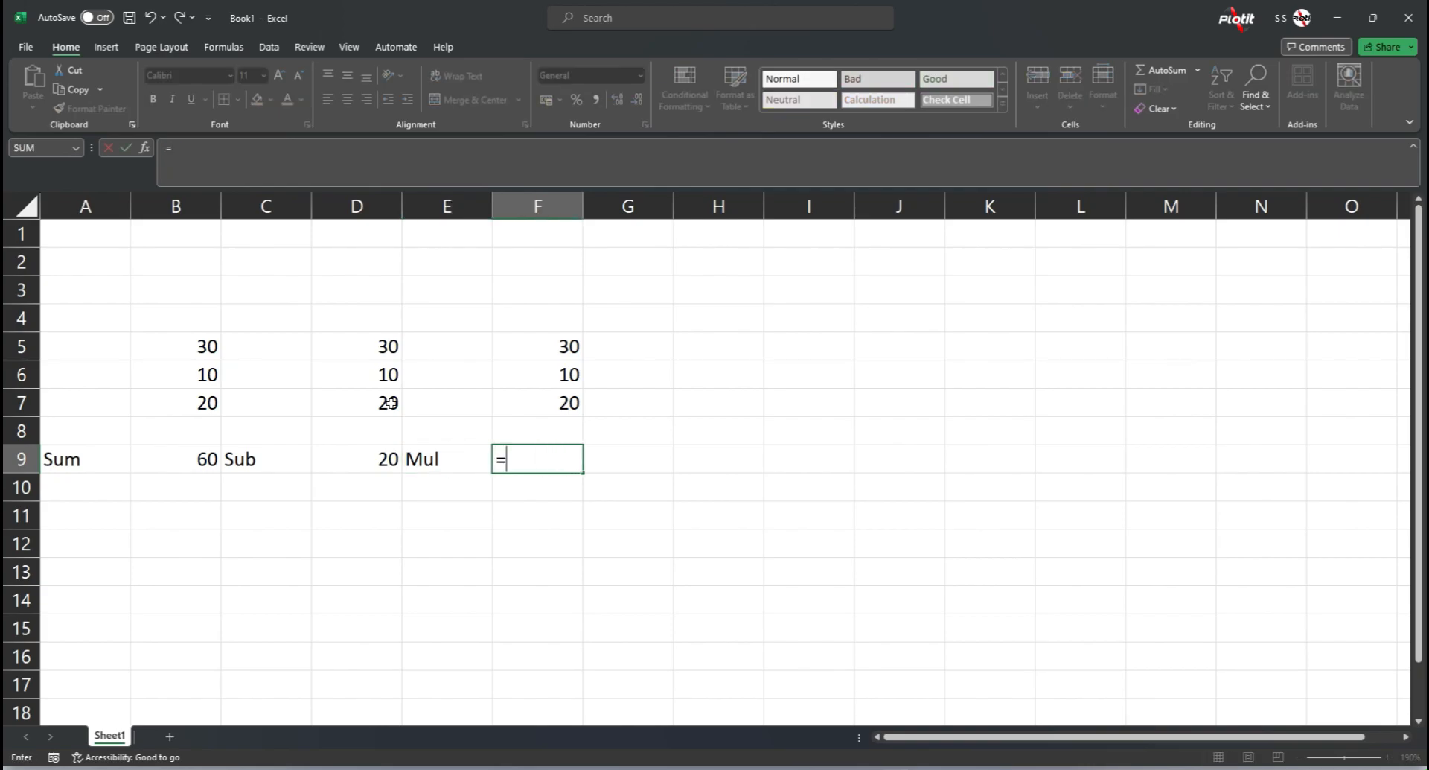
pyautogui.click(546, 351)
pyautogui.write('+')
pyautogui.click(556, 369)
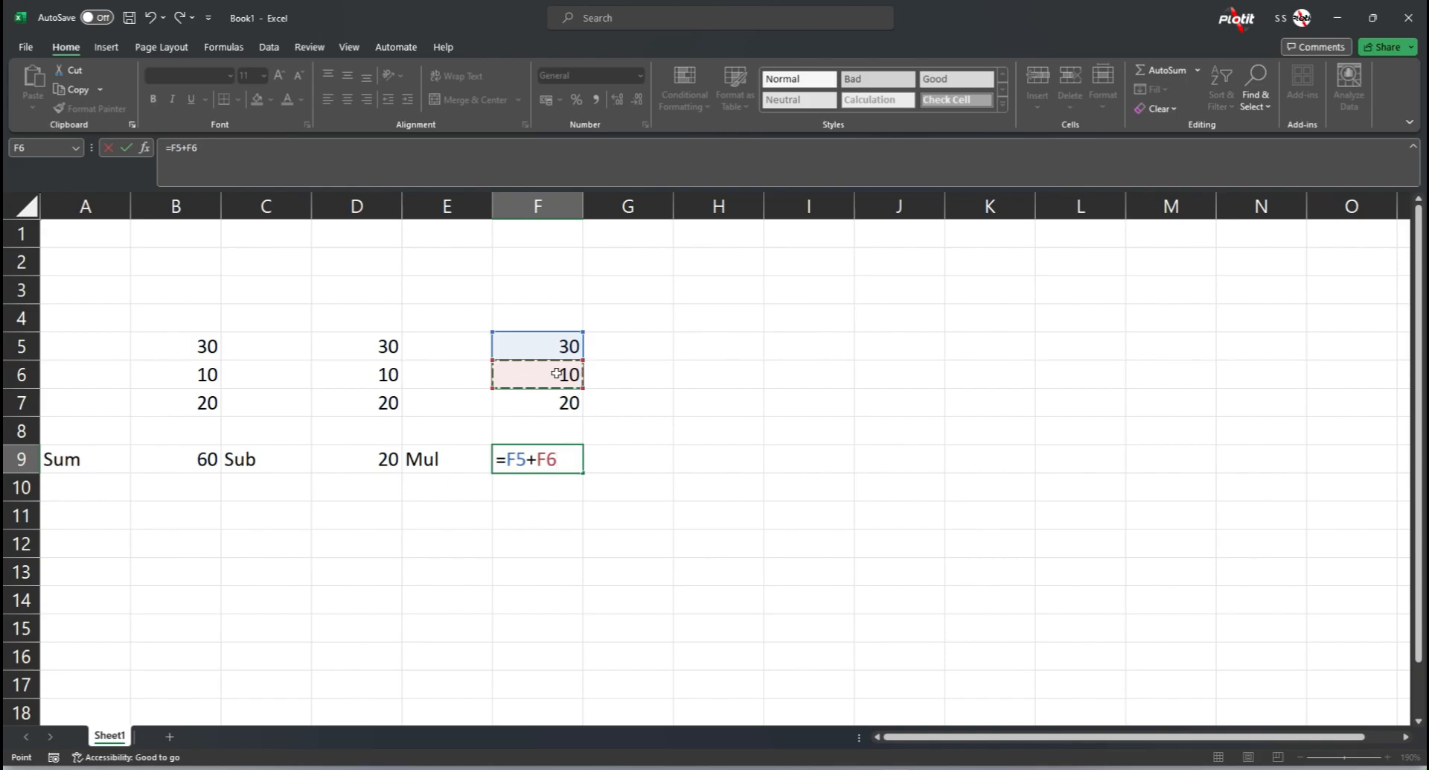
pyautogui.write('*')
pyautogui.click(551, 405)
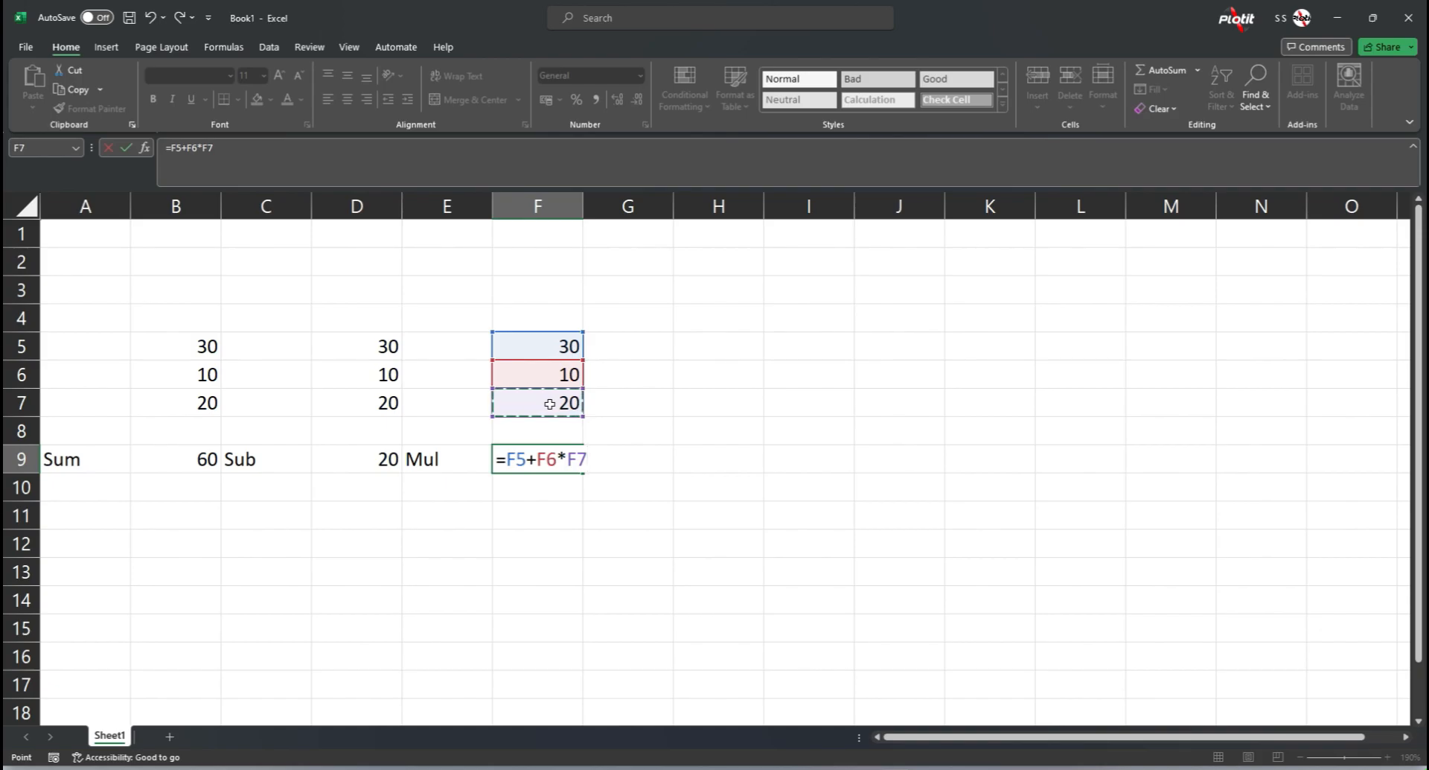
pyautogui.press('Return')
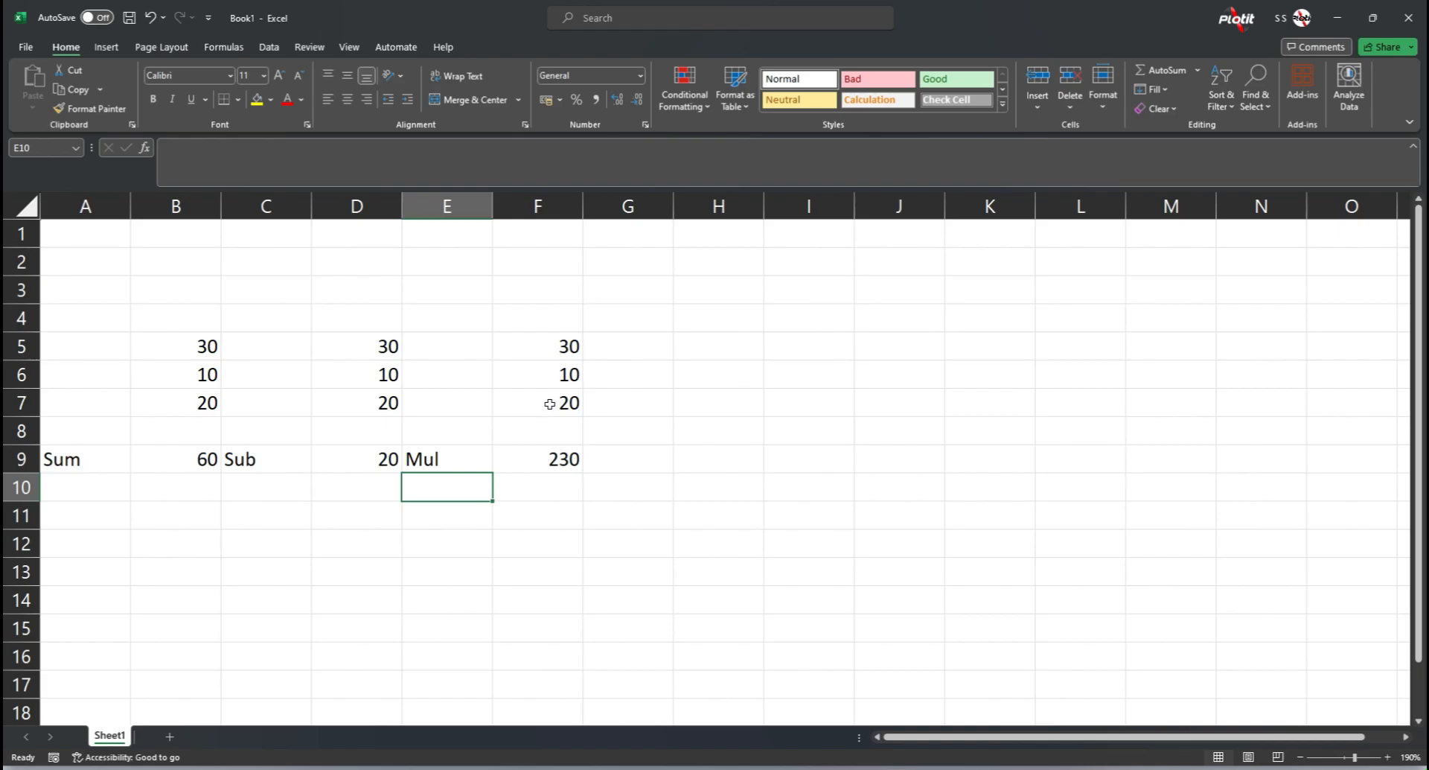
# Step: Open Evaluate Formula for cell F9 and move its dialog below the worksheet data
pyautogui.press('Up')
pyautogui.press('Right')
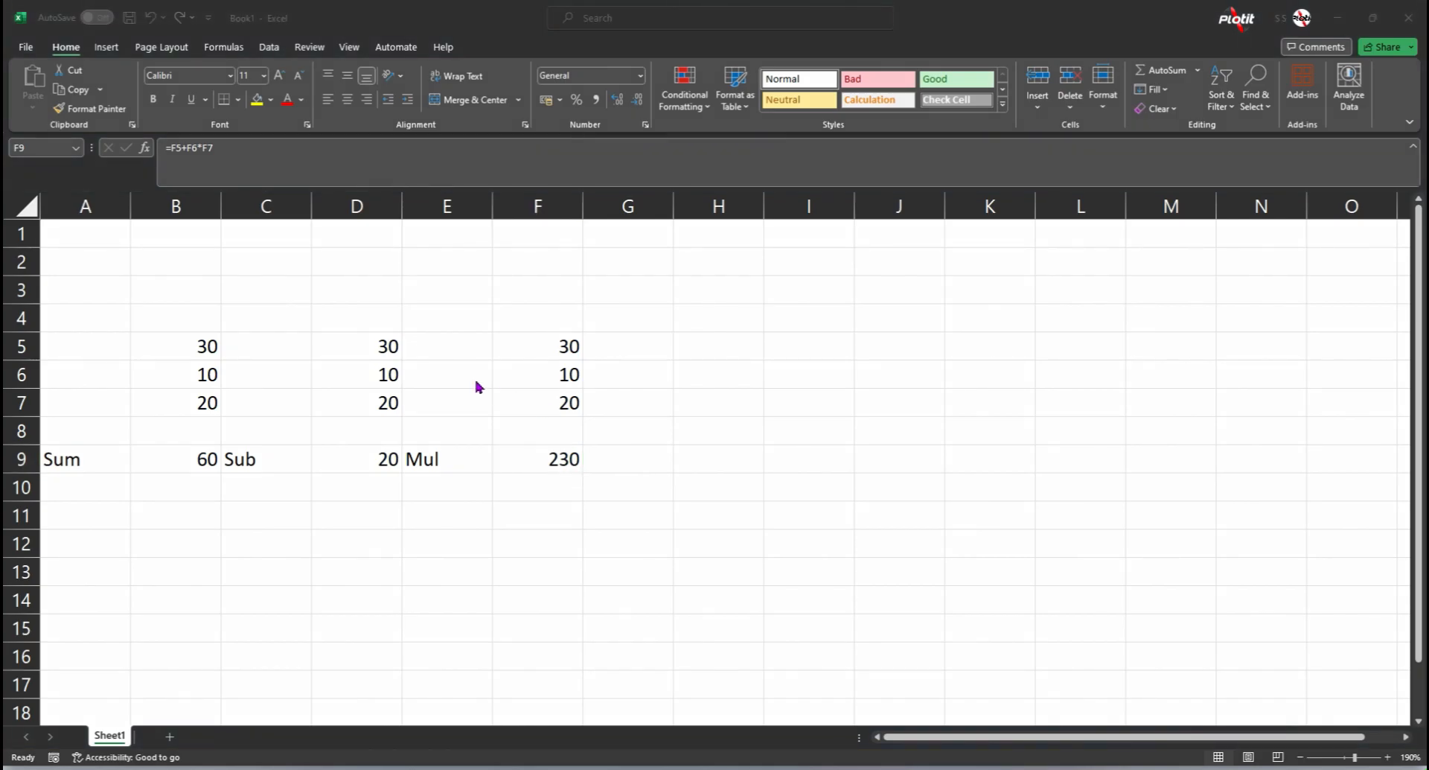
pyautogui.moveTo(418, 361); pyautogui.dragTo(237, 64)
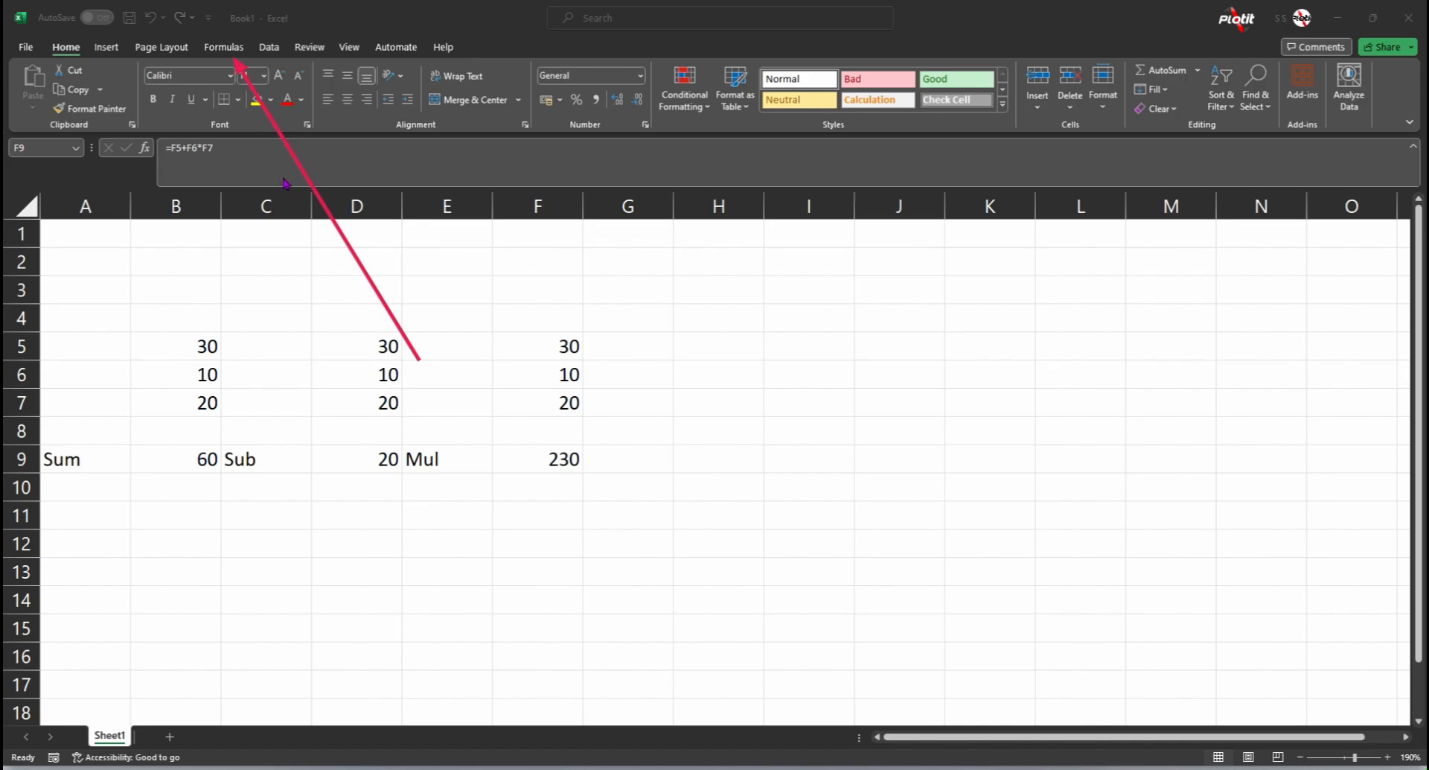
pyautogui.hotkey('ctrl', 'z')
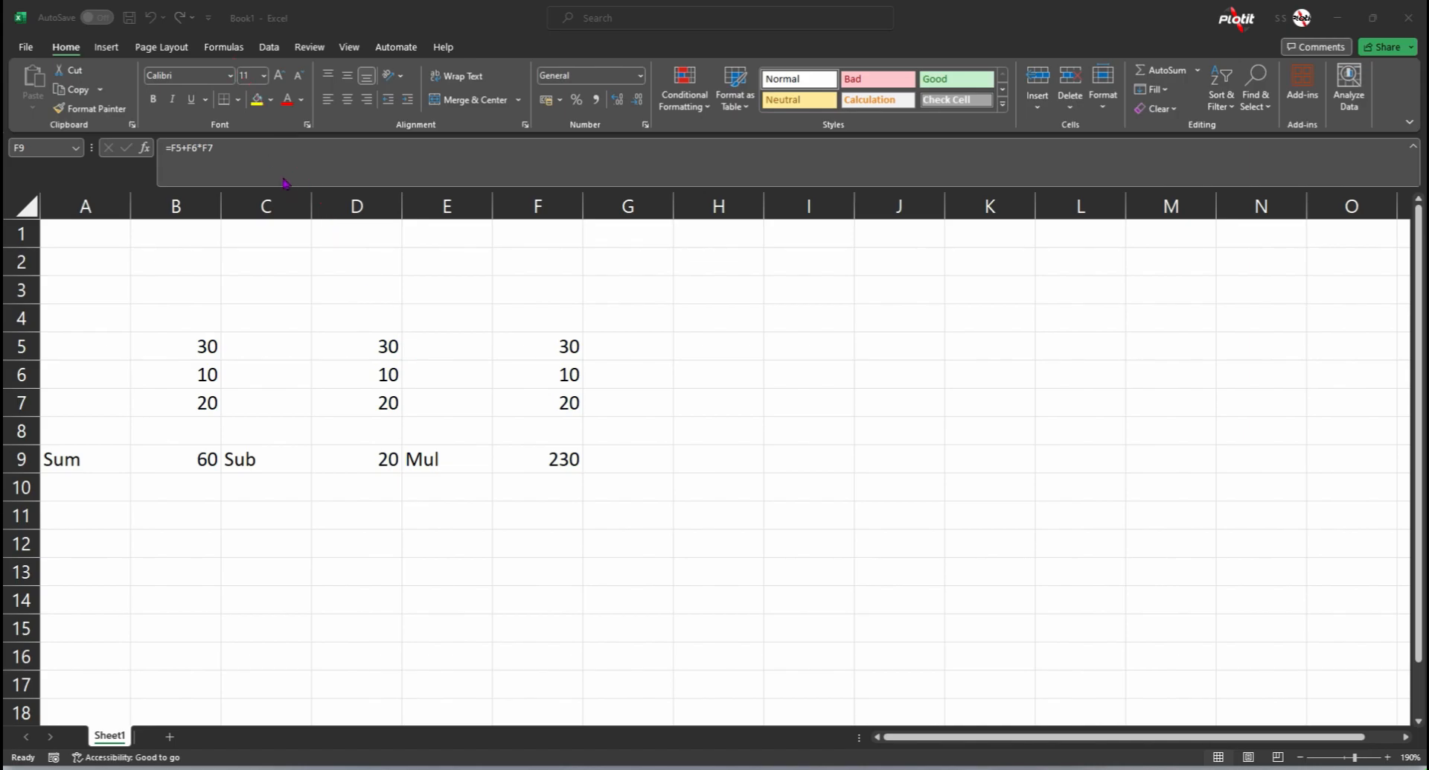
pyautogui.click(233, 51)
pyautogui.click(232, 51)
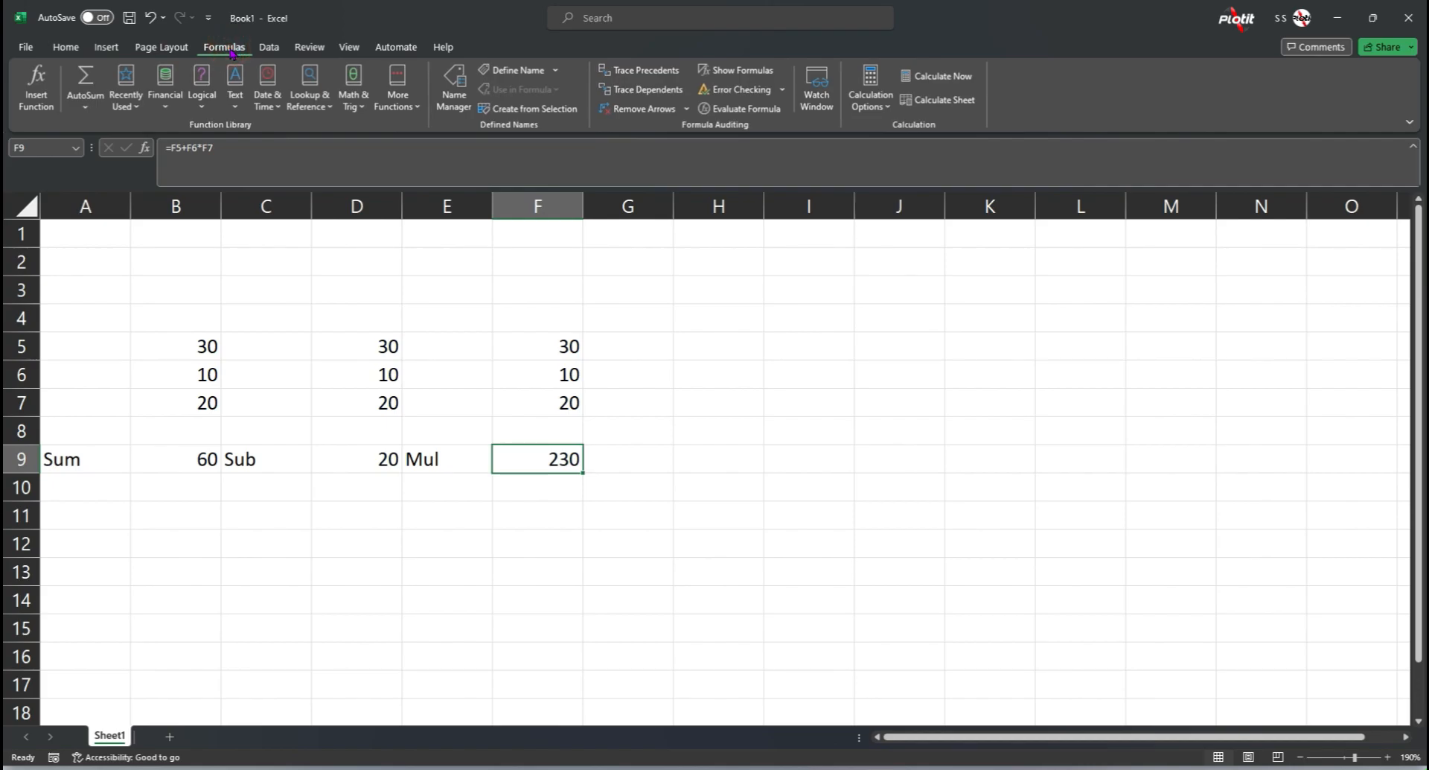
pyautogui.moveTo(619, 229); pyautogui.dragTo(739, 125)
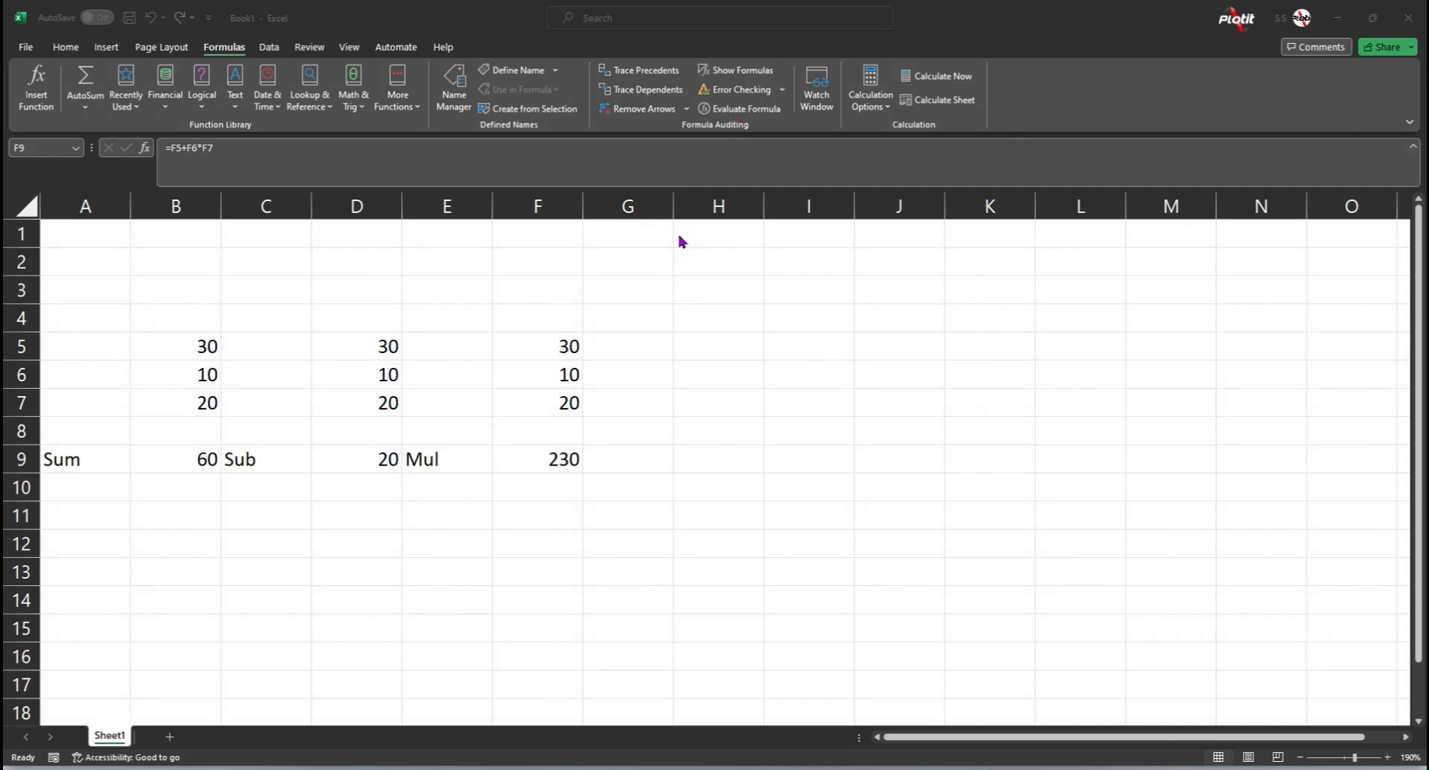
pyautogui.click(563, 460)
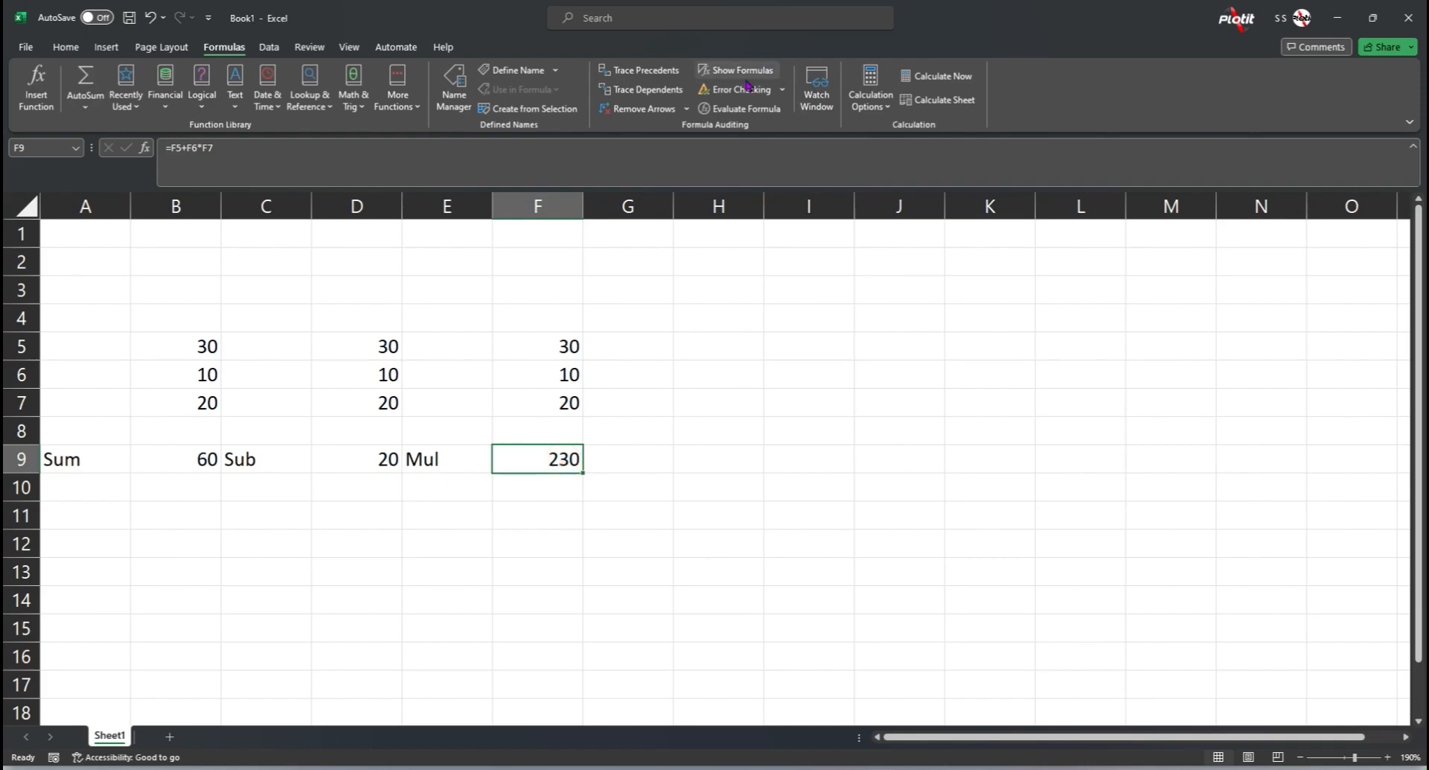
pyautogui.click(742, 109)
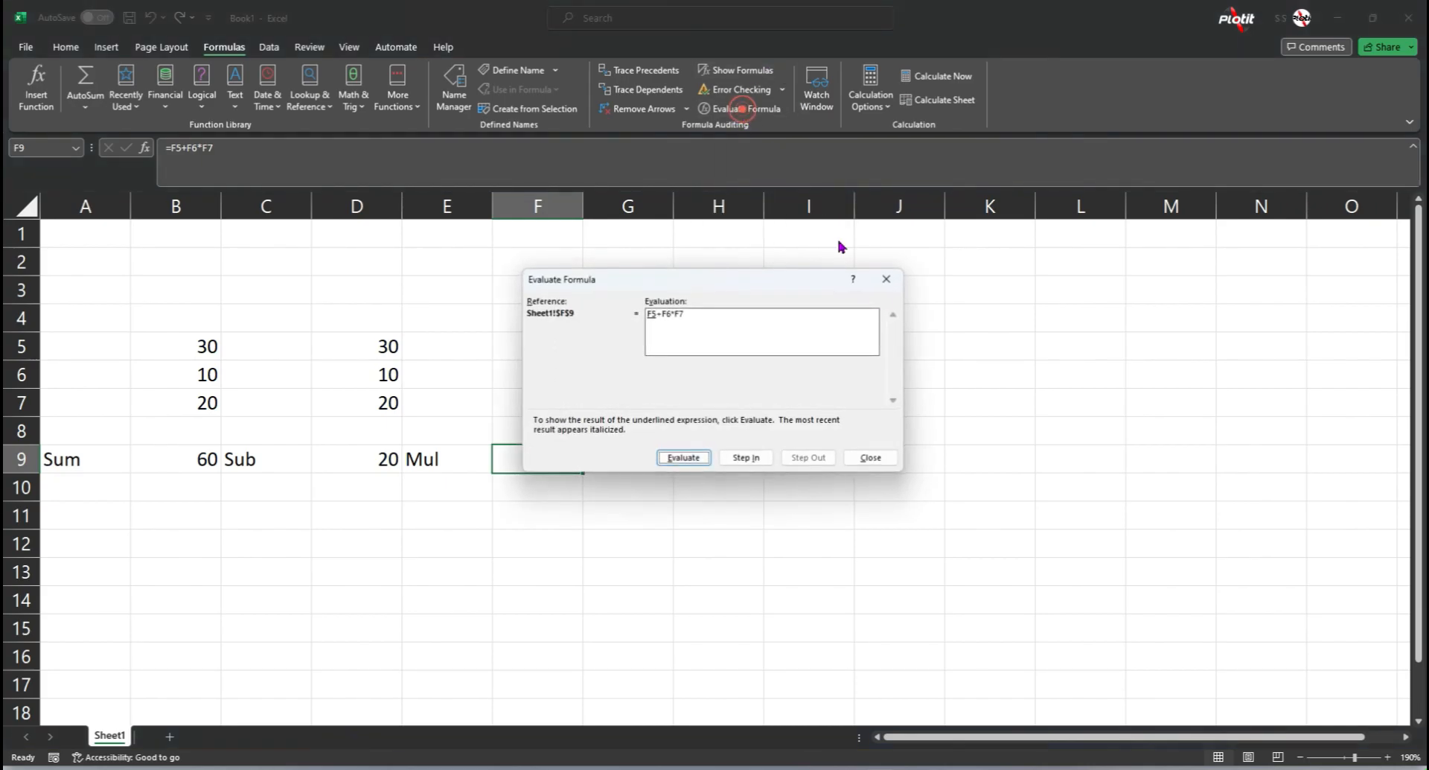
pyautogui.moveTo(618, 281); pyautogui.dragTo(501, 510)
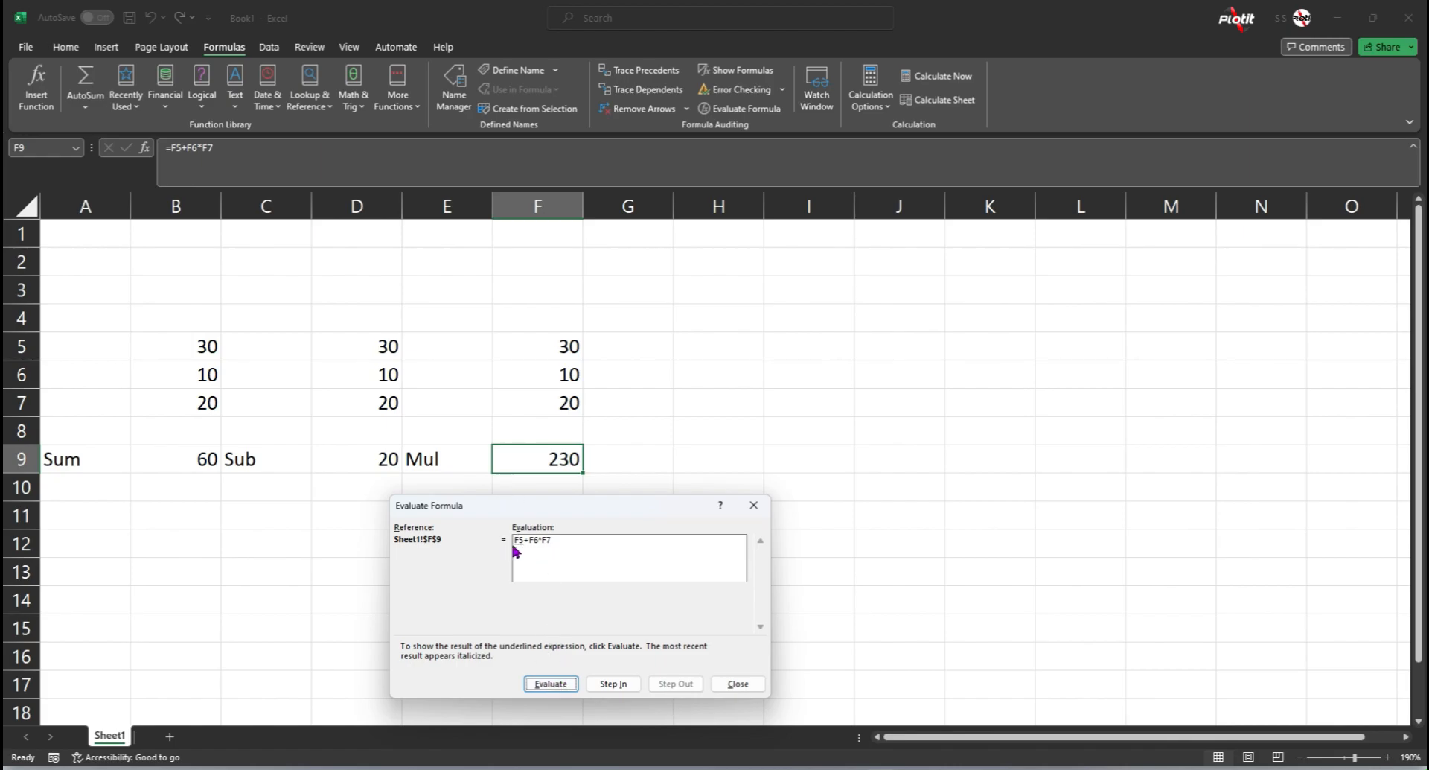
# Step: Evaluate the formula in F9 one operation at a time through to its result and close the evaluation
pyautogui.click(540, 690)
pyautogui.click(547, 689)
pyautogui.click(548, 685)
pyautogui.click(559, 686)
pyautogui.click(553, 686)
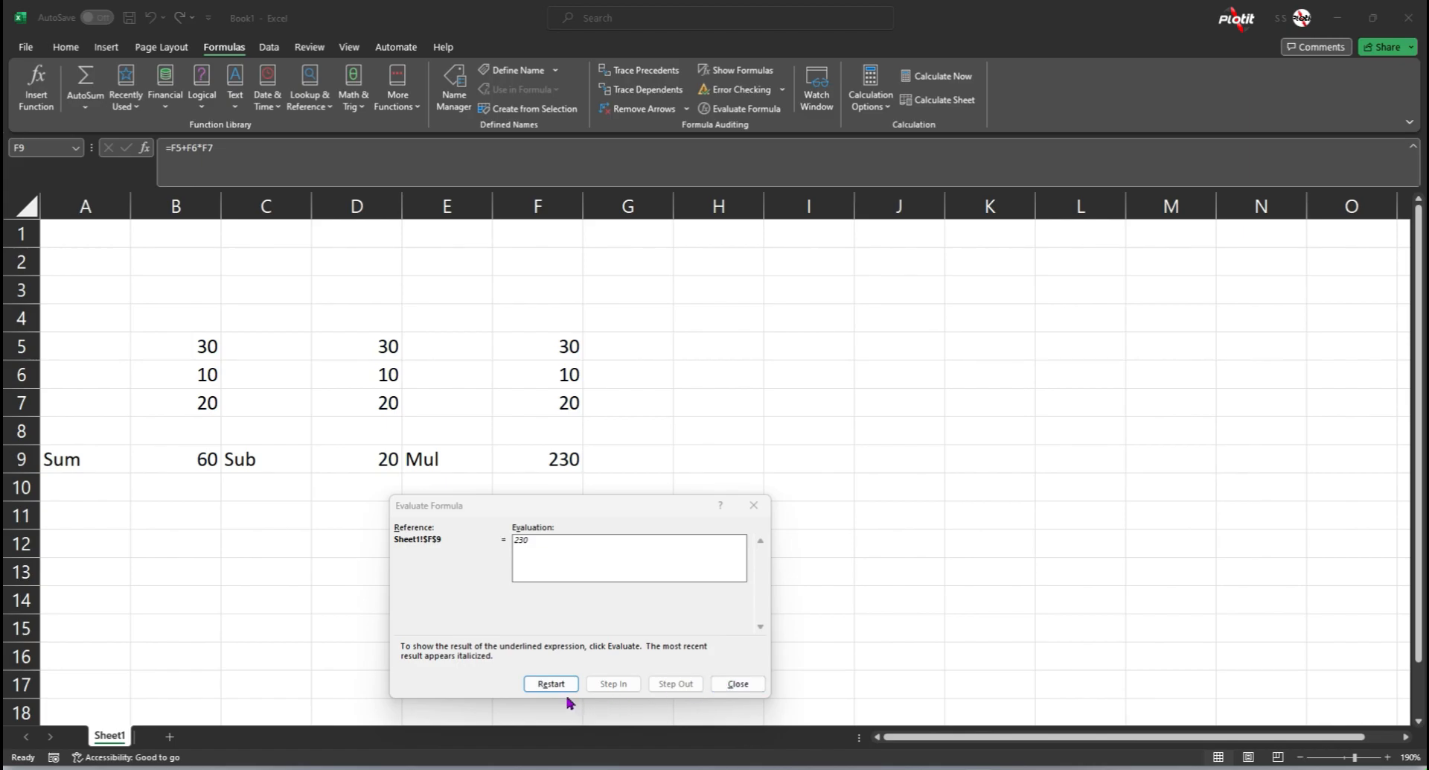
pyautogui.click(753, 504)
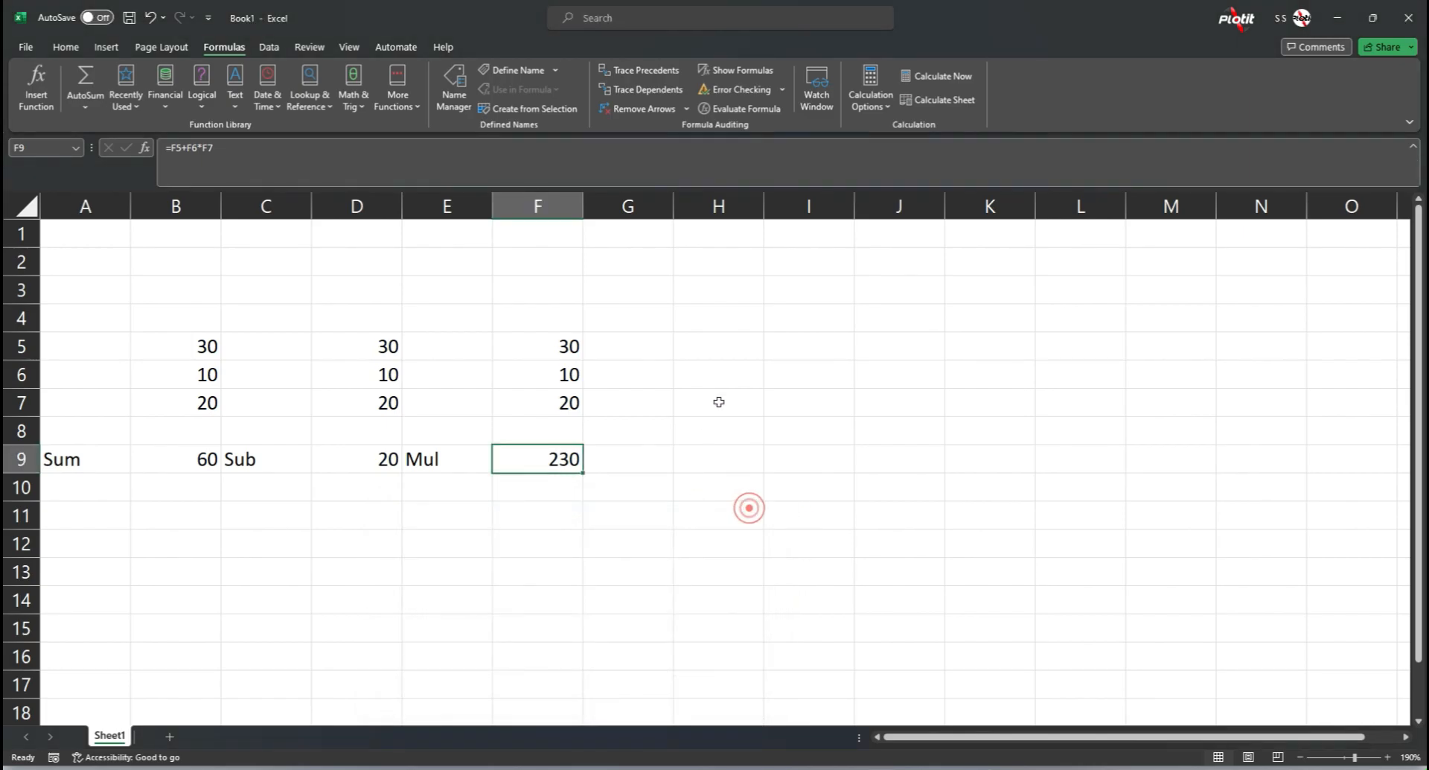
# Step: Enter the label "Multiplication" in cell J3
pyautogui.click(637, 290)
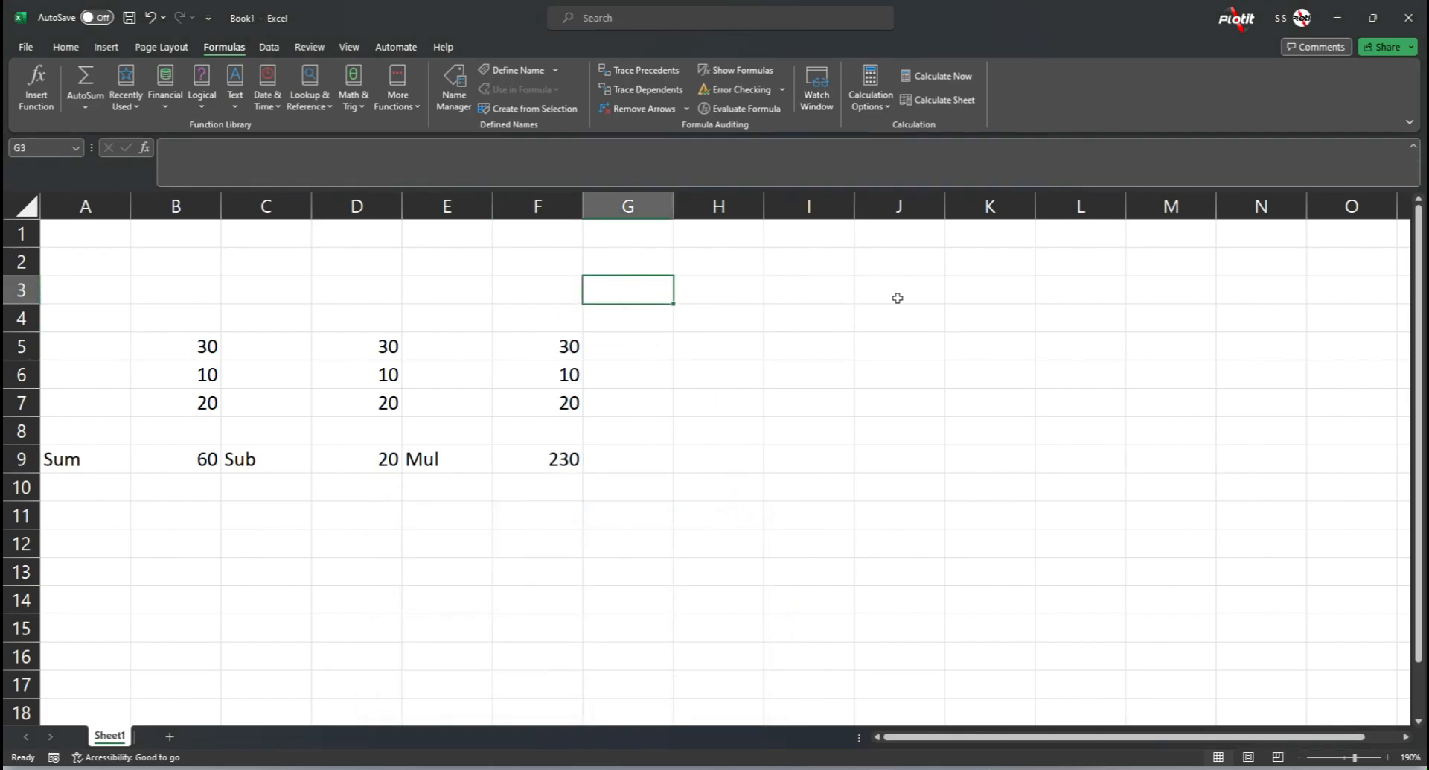
pyautogui.click(900, 264)
pyautogui.click(898, 296)
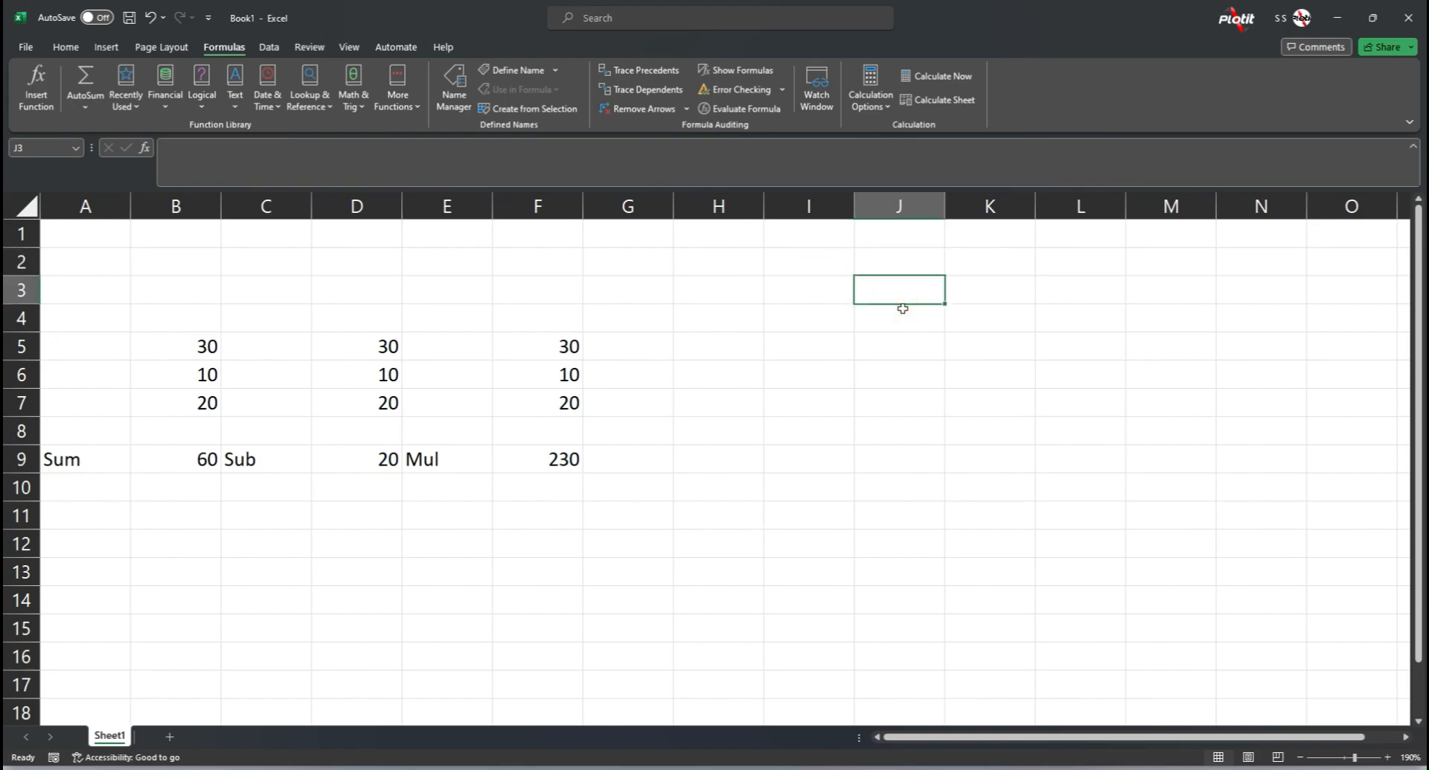
pyautogui.write('Multi')
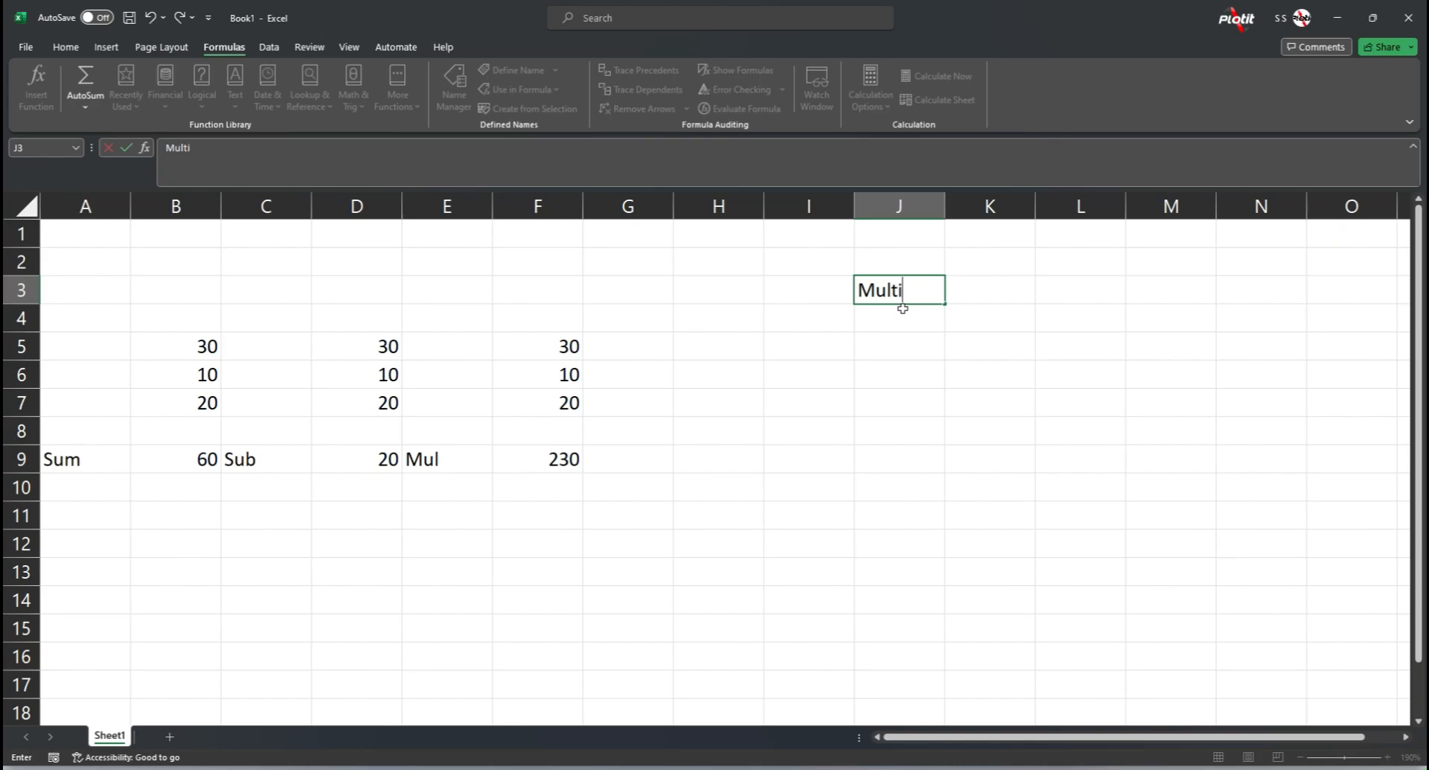
pyautogui.write('plication')
pyautogui.press('Return')
pyautogui.press('Up')
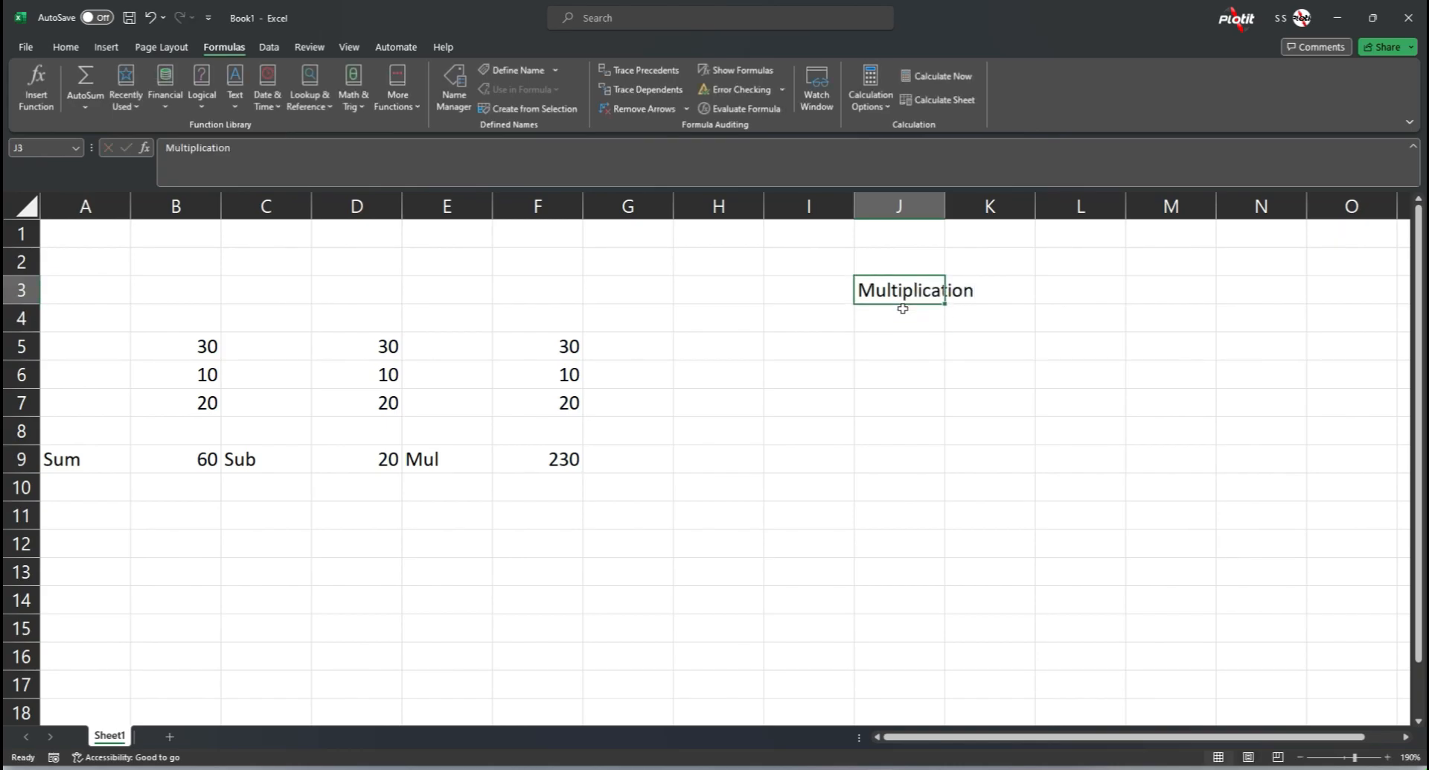
# Step: Run a spell check on the sheet, continuing from its beginning, and dismiss the completion message
pyautogui.press('F7')
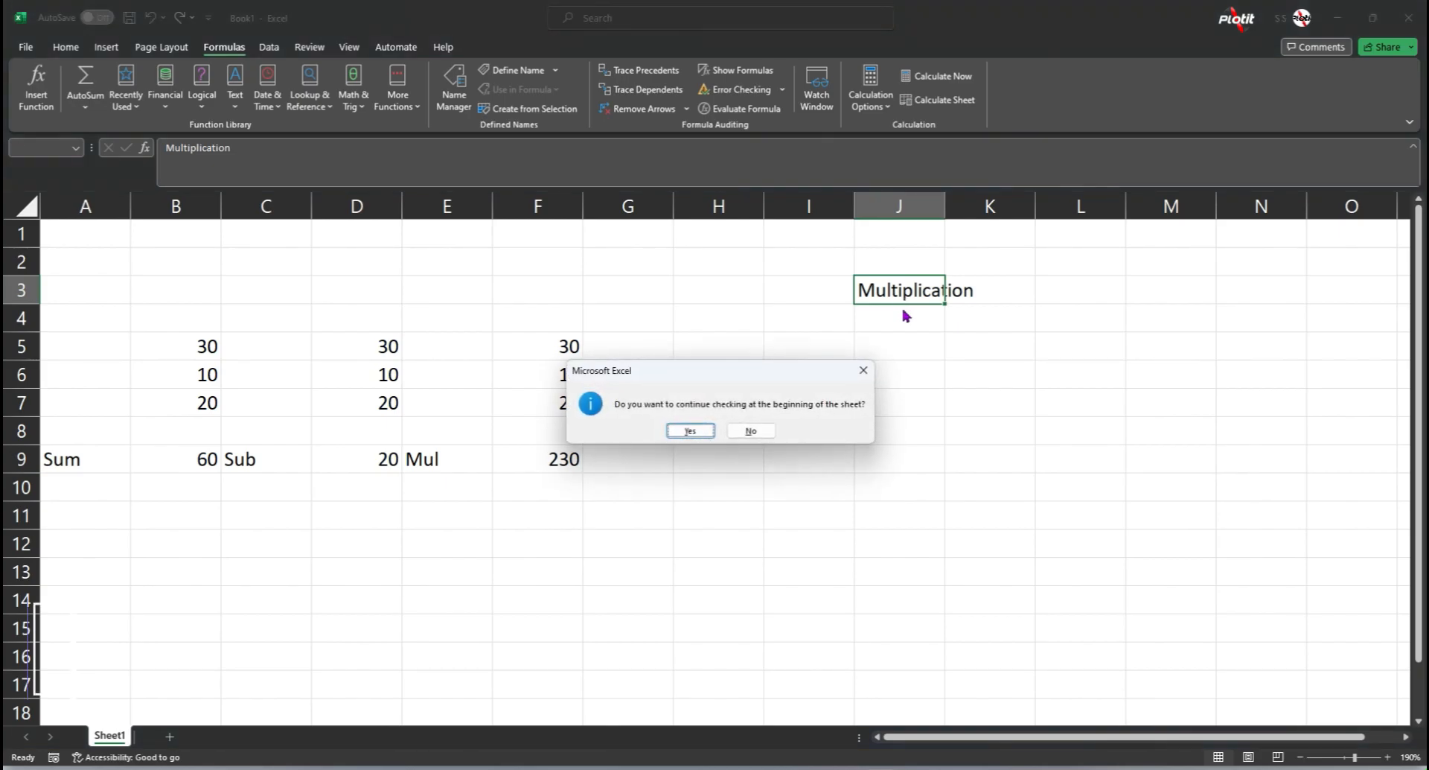
pyautogui.press('Return')
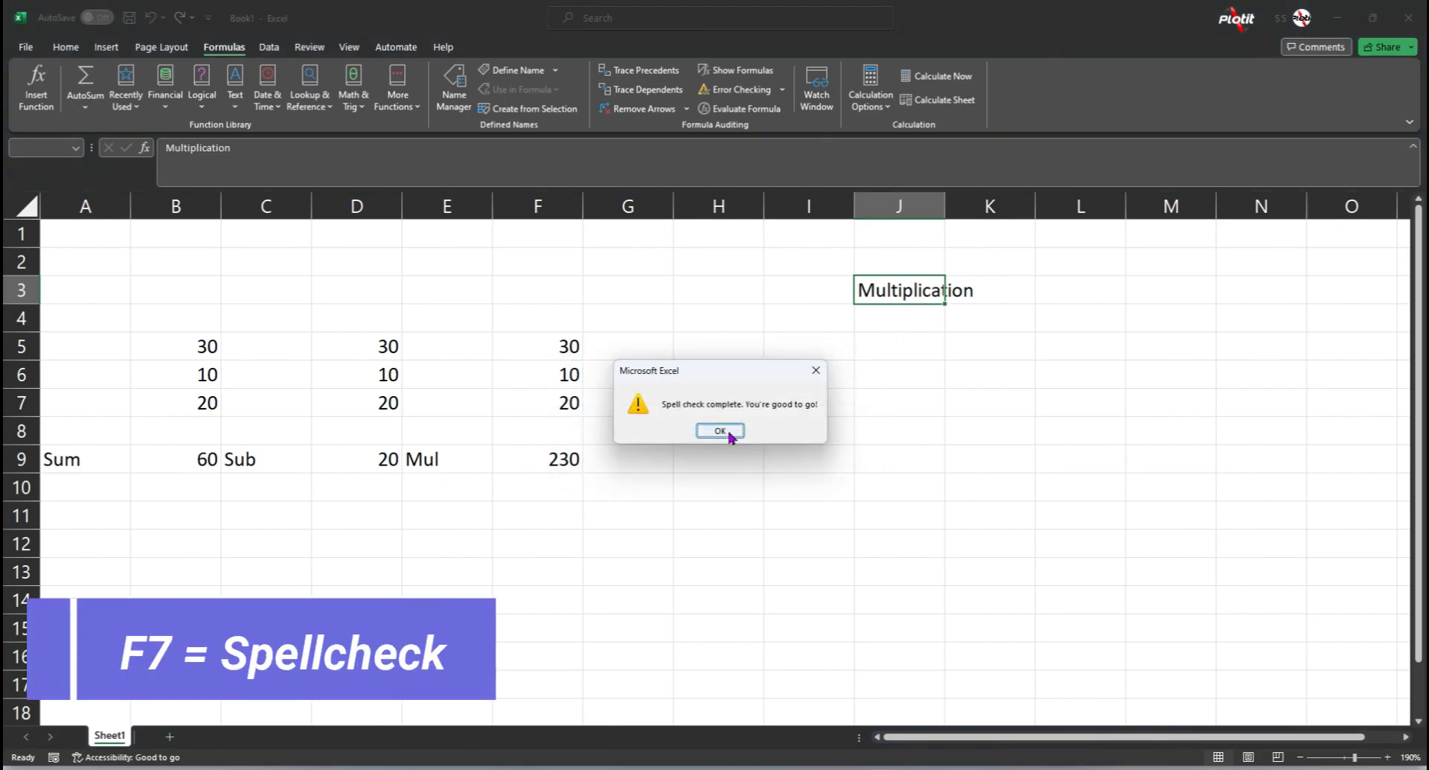
pyautogui.click(720, 431)
# Step: List "Division", "Addition" and "Subtraction" in cells J4 to J6 below the Multiplication label
pyautogui.click(800, 283)
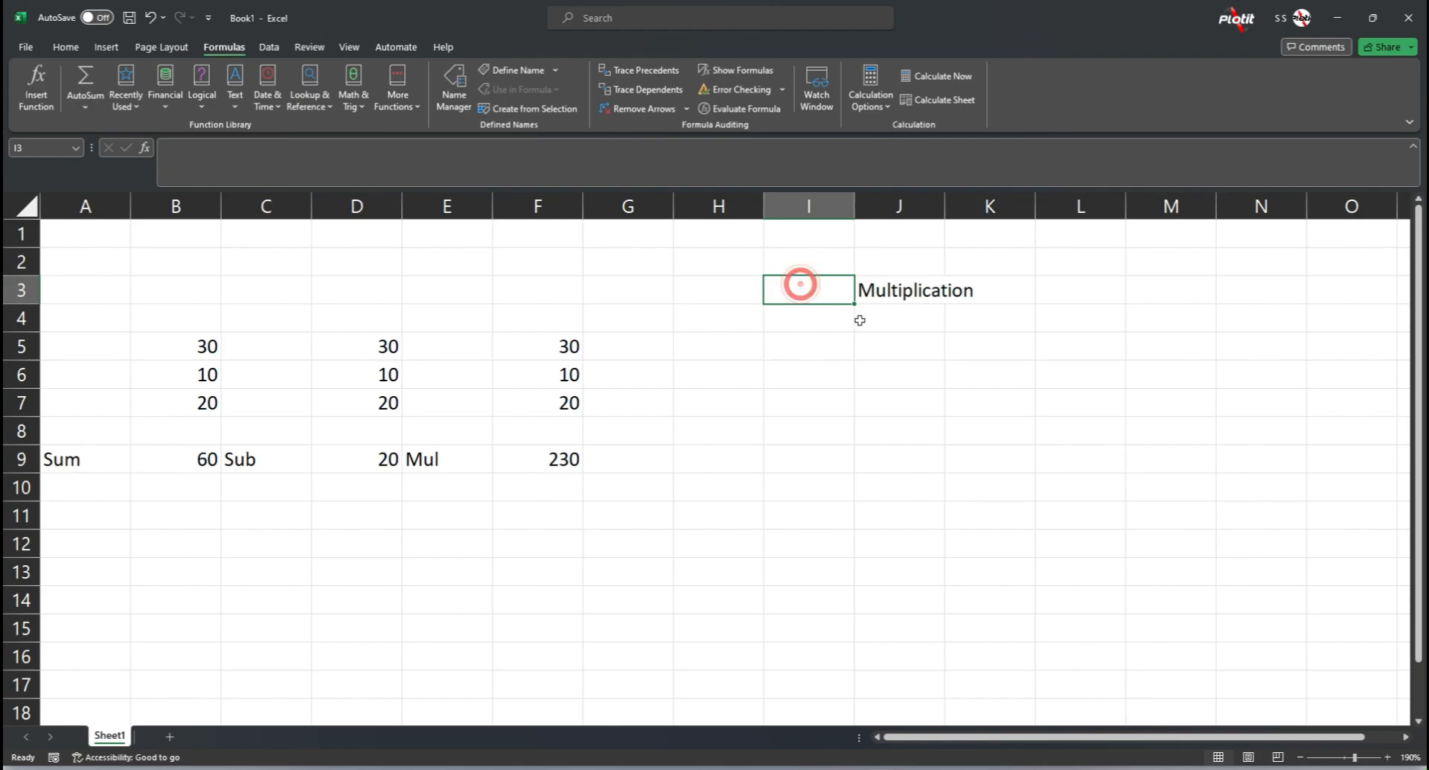
pyautogui.click(893, 316)
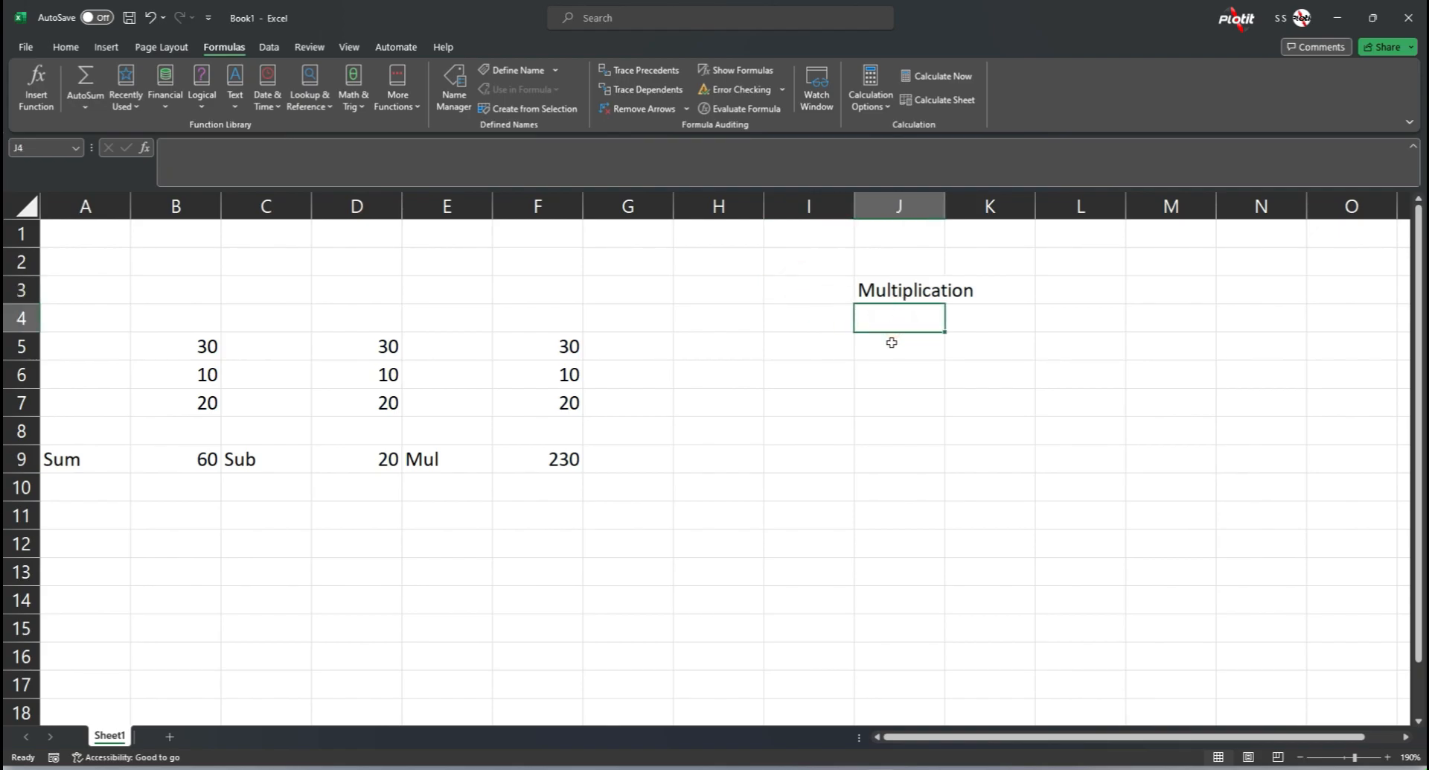
pyautogui.write('Division')
pyautogui.moveTo(891, 342); pyautogui.dragTo(891, 372)
pyautogui.press('Up')
pyautogui.press('Down')
pyautogui.write('Addition')
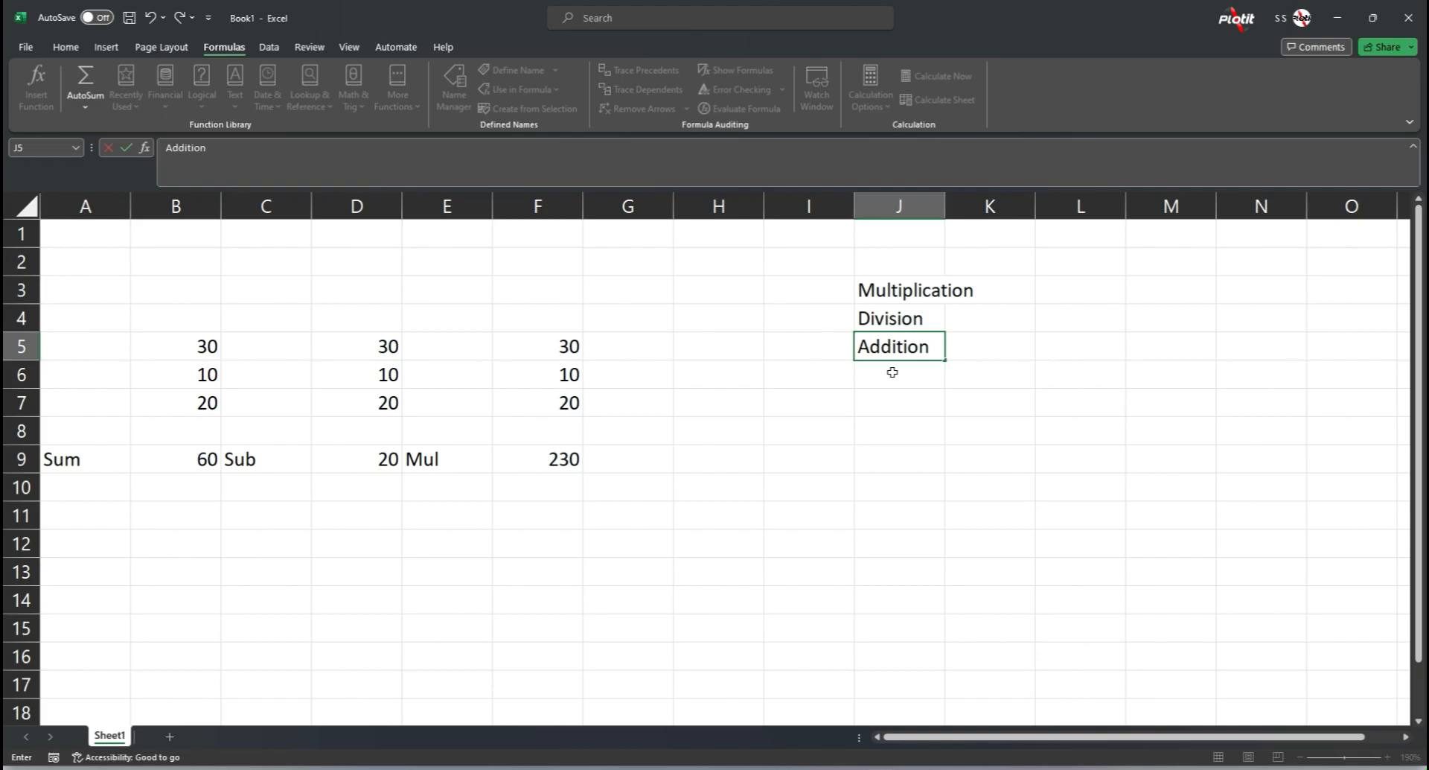
pyautogui.press('Return')
pyautogui.write('Subtraction')
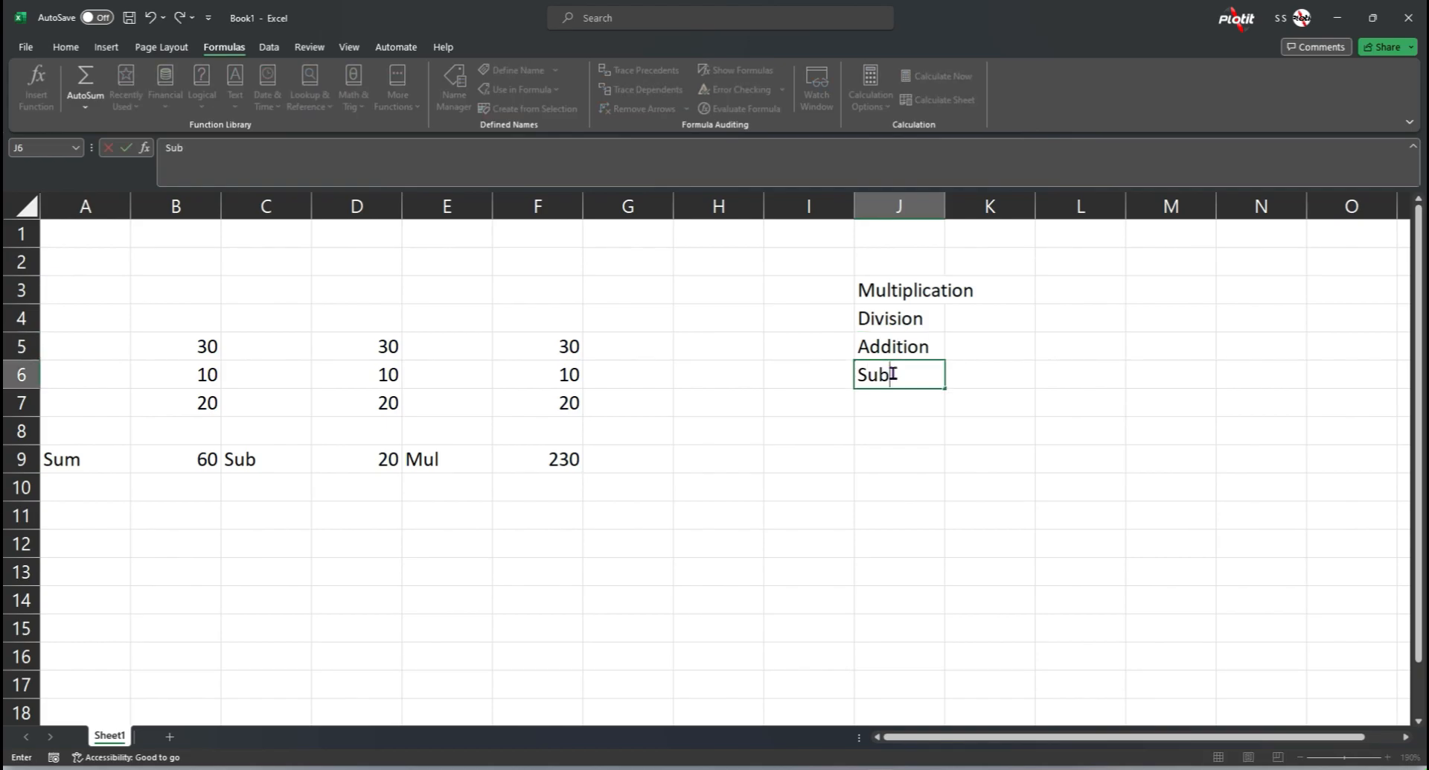
pyautogui.press('Return')
pyautogui.click(884, 435)
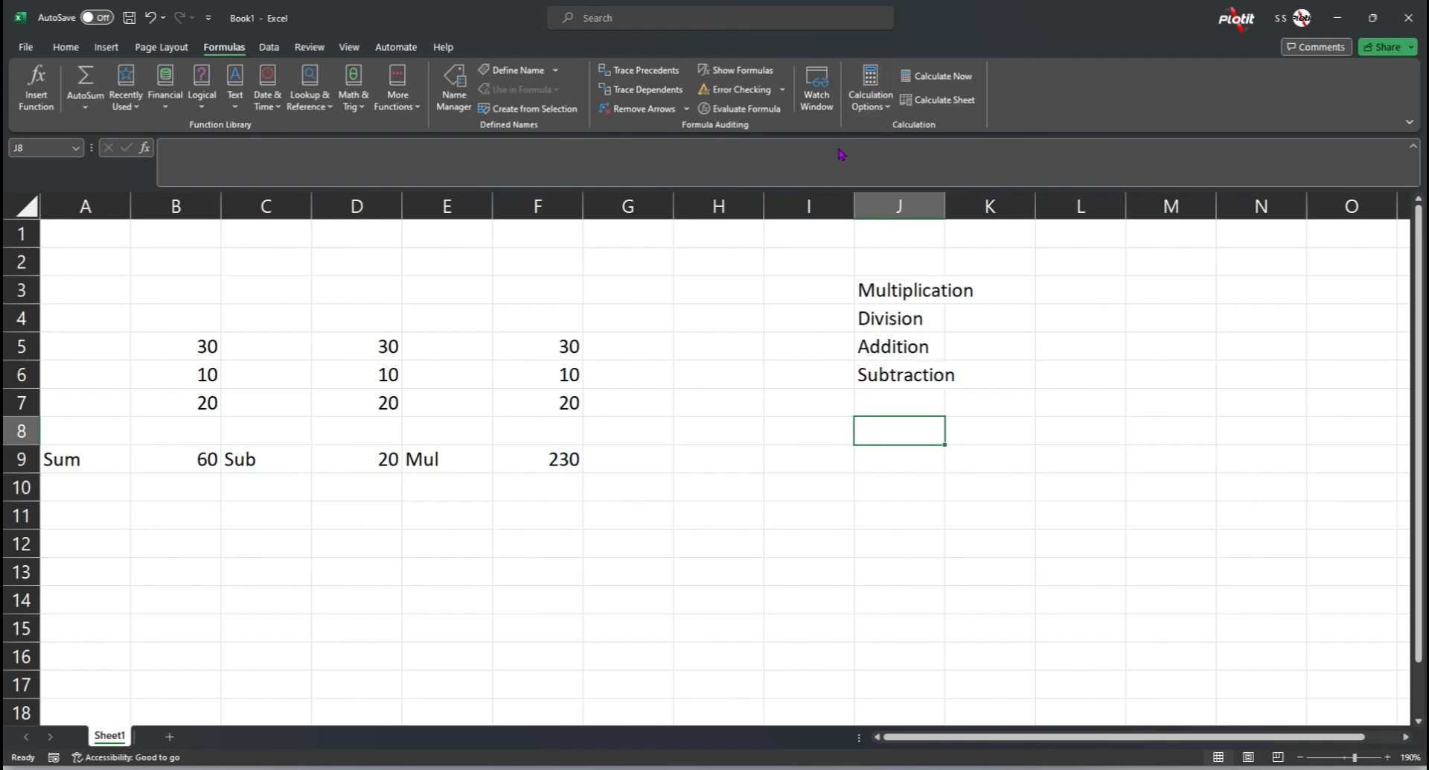
# Step: Number the four operations 1 to 4 in cells I3 to I6
pyautogui.click(806, 290)
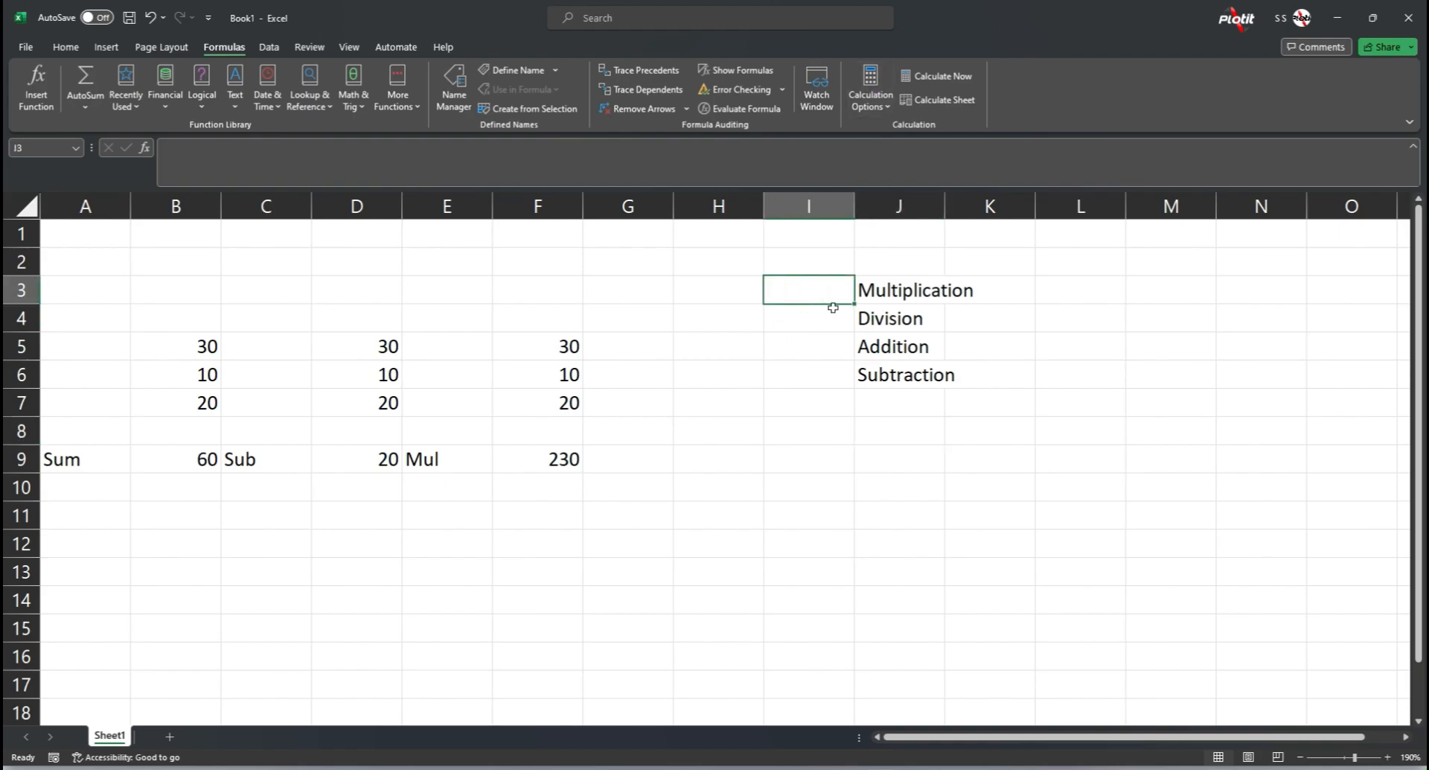
pyautogui.write('1')
pyautogui.press('Return')
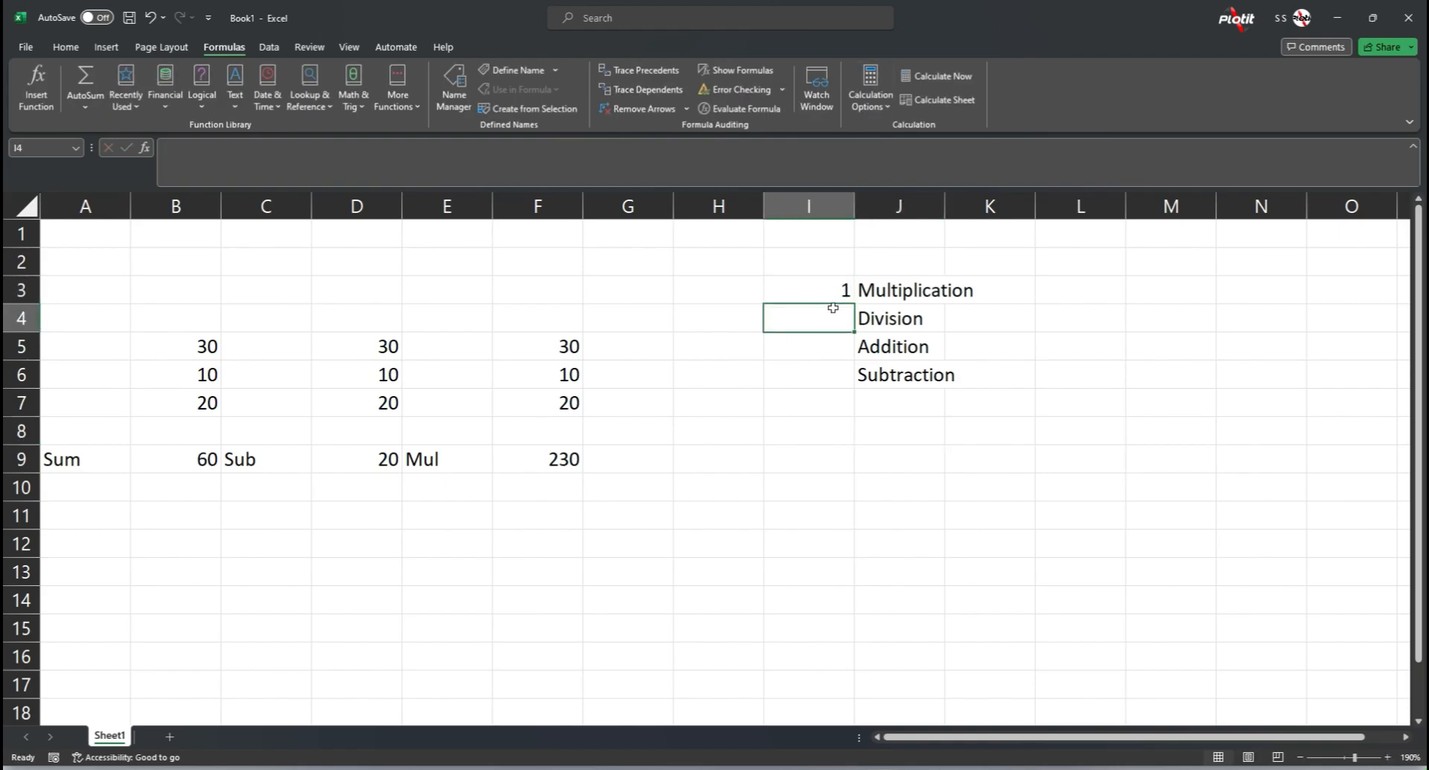
pyautogui.write('2')
pyautogui.press('Return')
pyautogui.write('3')
pyautogui.press('Return')
pyautogui.write('4')
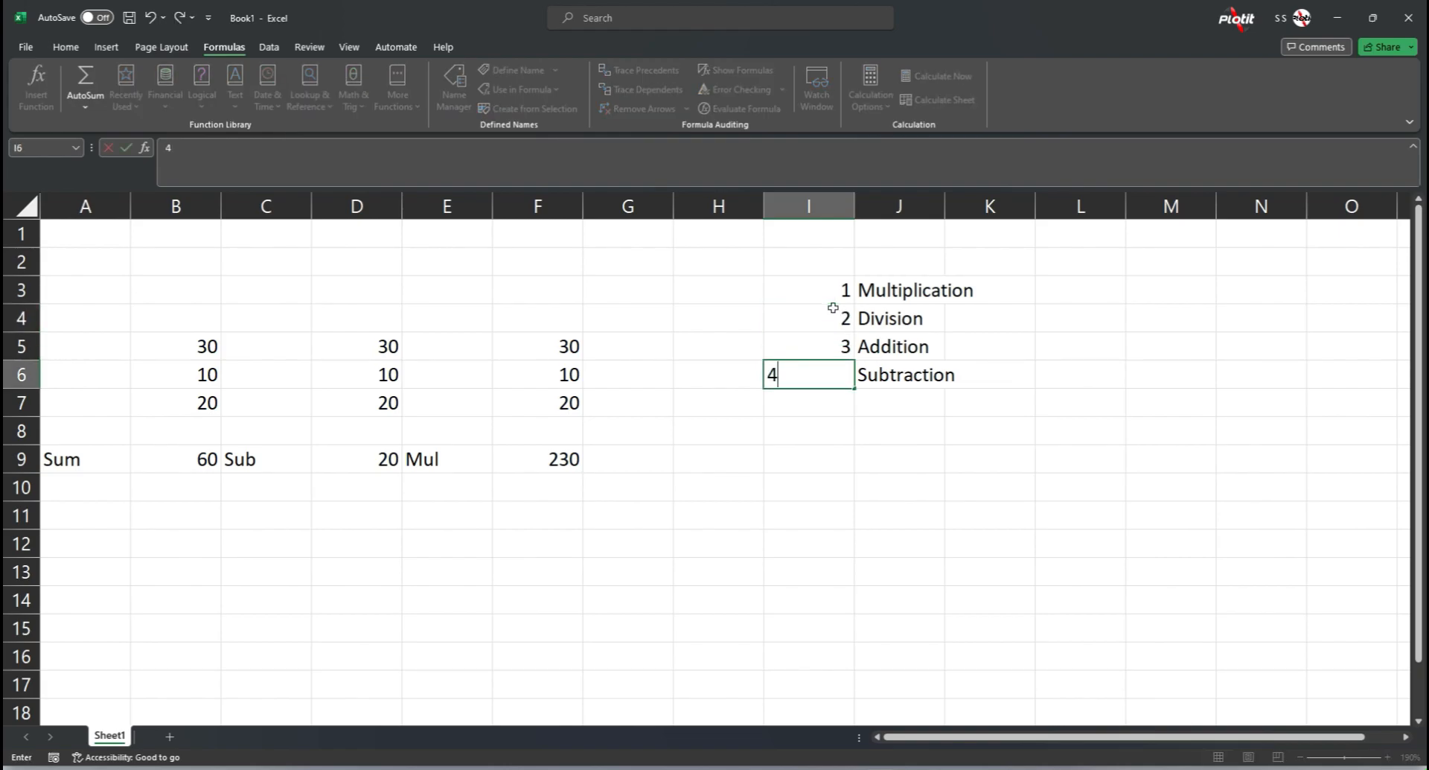
pyautogui.press('Return')
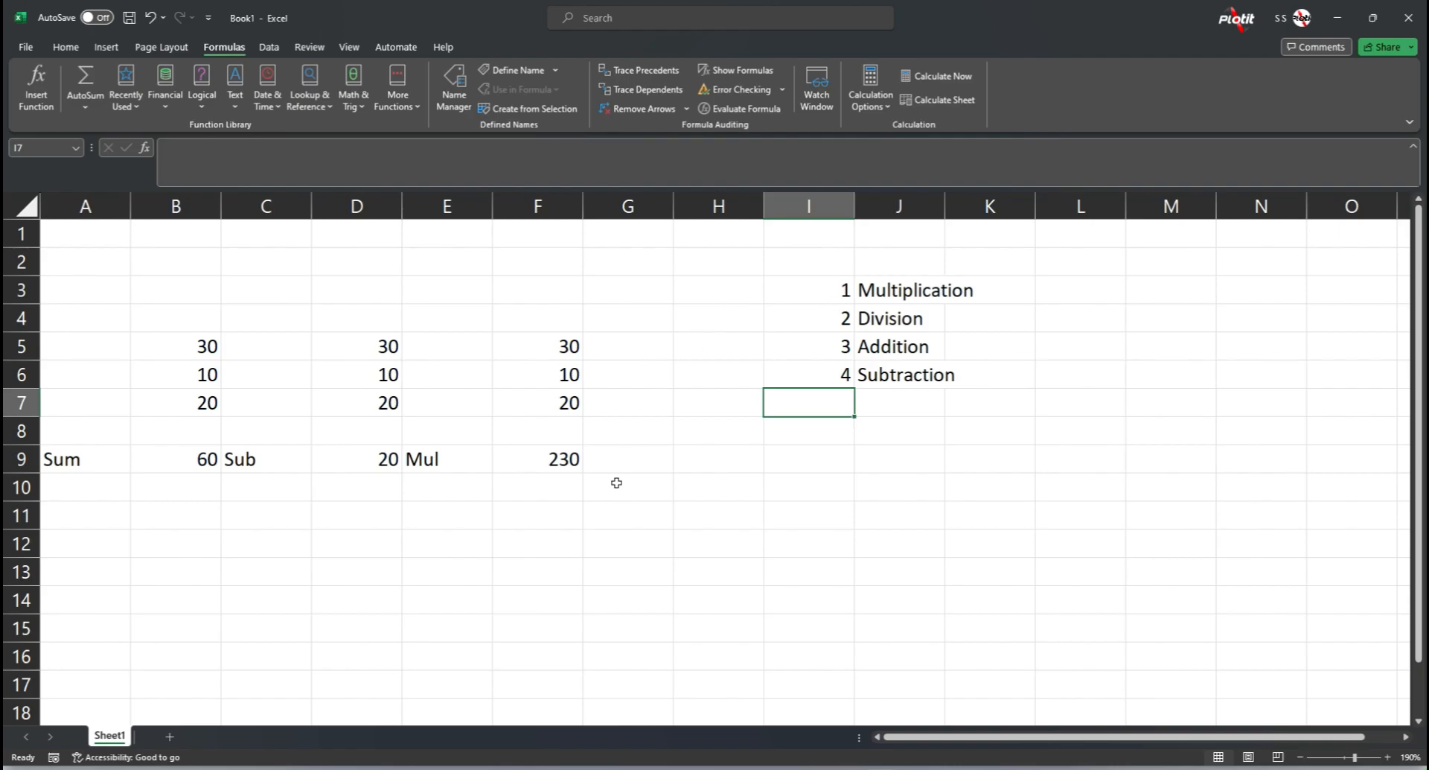
# Step: Copy the values in F5:F7 to the range starting at cell H5
pyautogui.click(563, 462)
pyautogui.moveTo(566, 346); pyautogui.dragTo(562, 413)
pyautogui.hotkey('ctrl', 'c')
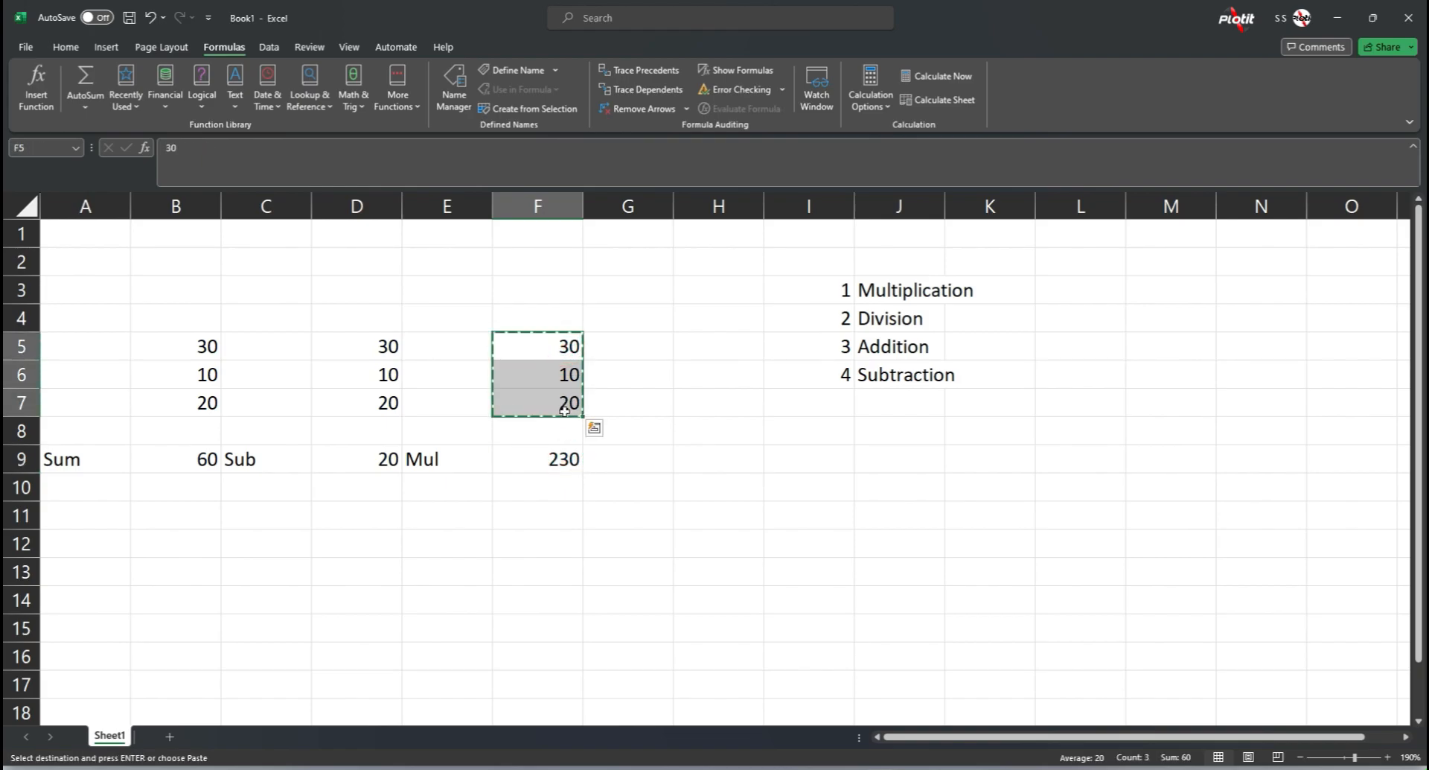
pyautogui.click(693, 352)
pyautogui.hotkey('ctrl', 'v')
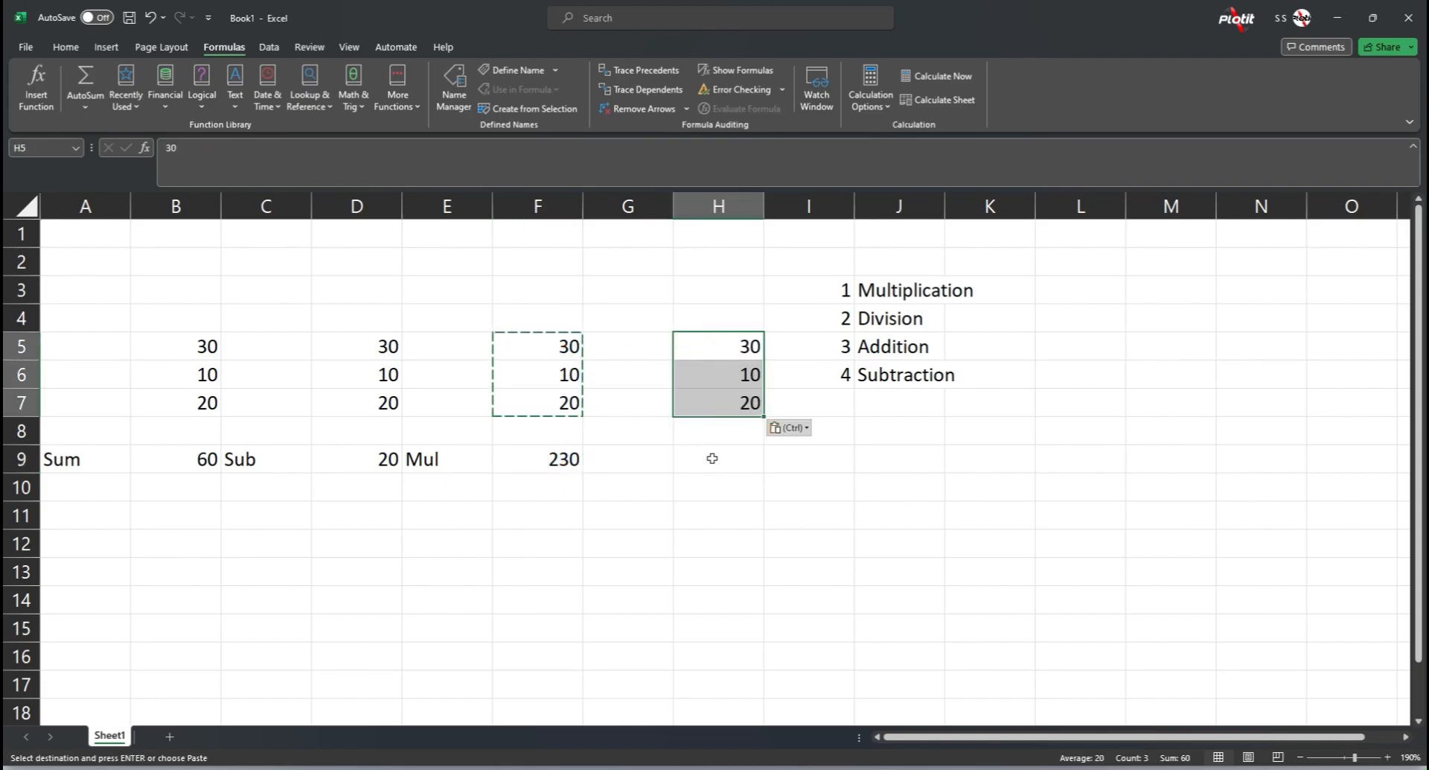
pyautogui.click(716, 461)
pyautogui.press('Escape')
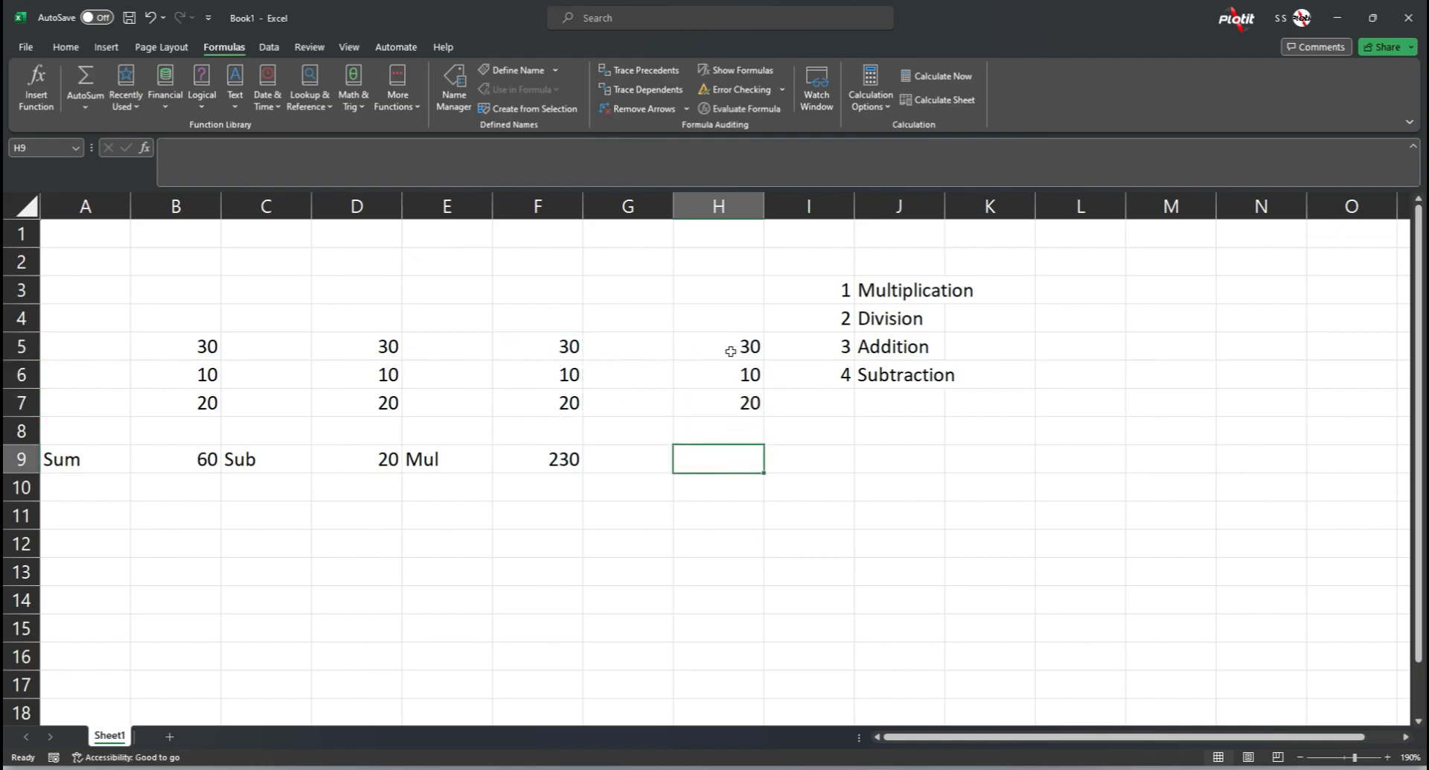
# Step: Enter the formula =(H5+H6)*H7 in cell H9
pyautogui.click(581, 457)
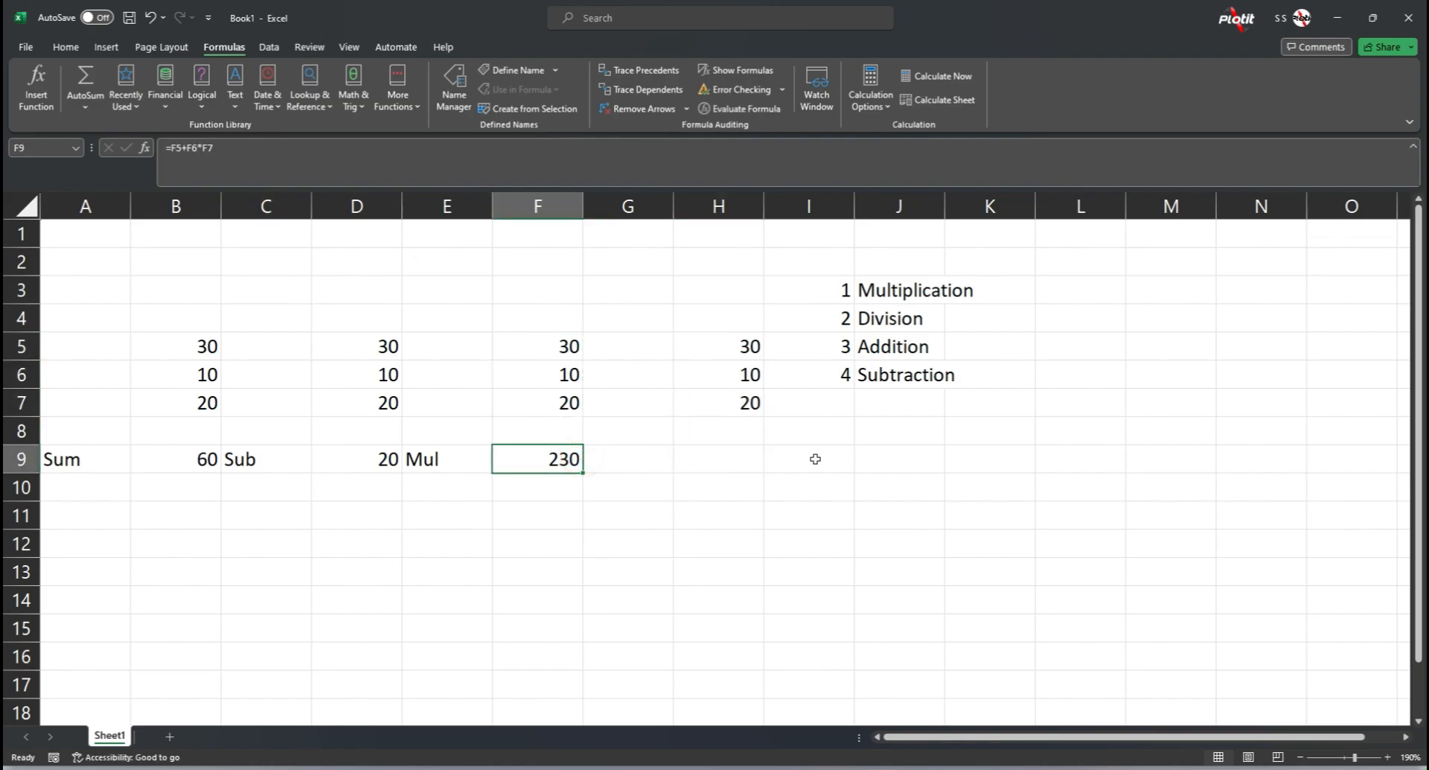
pyautogui.click(737, 456)
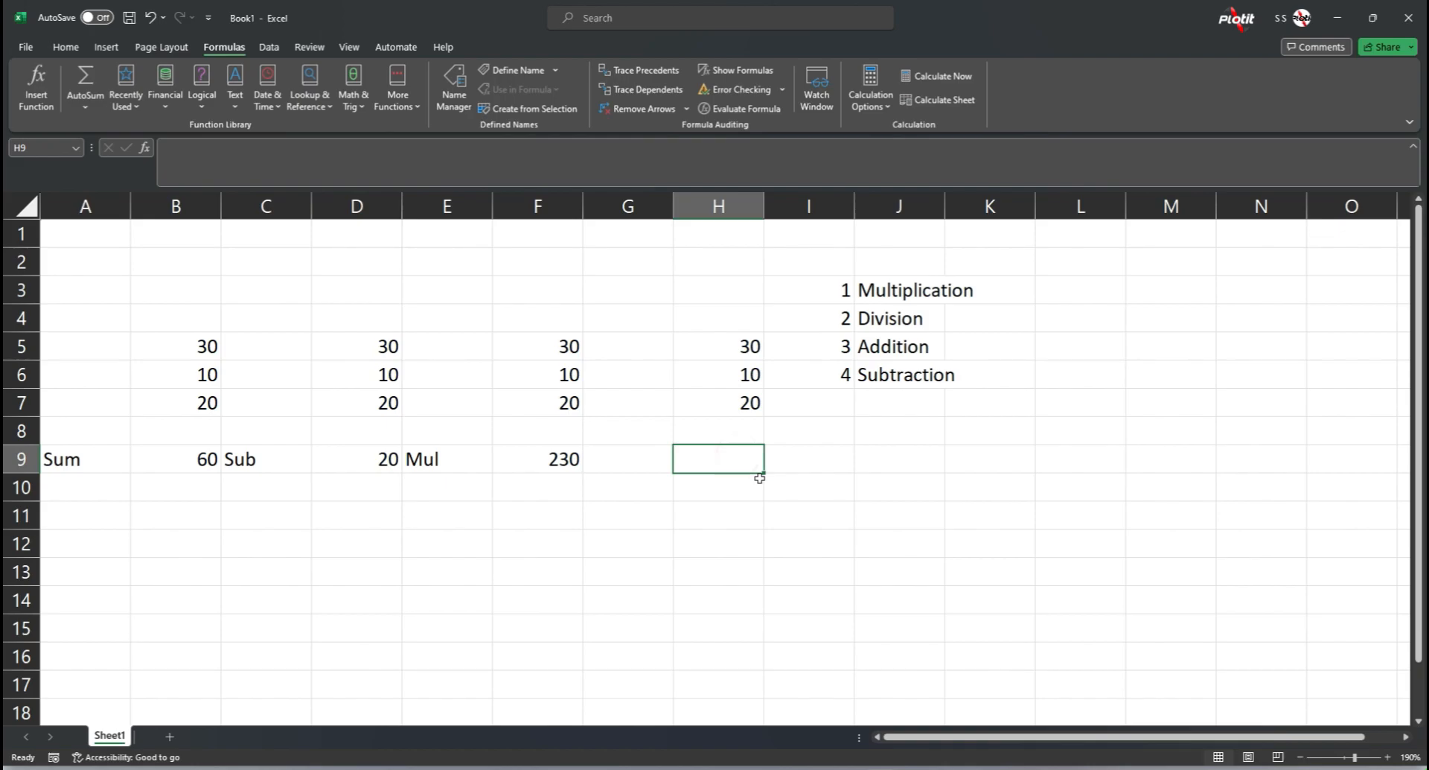
pyautogui.write('=')
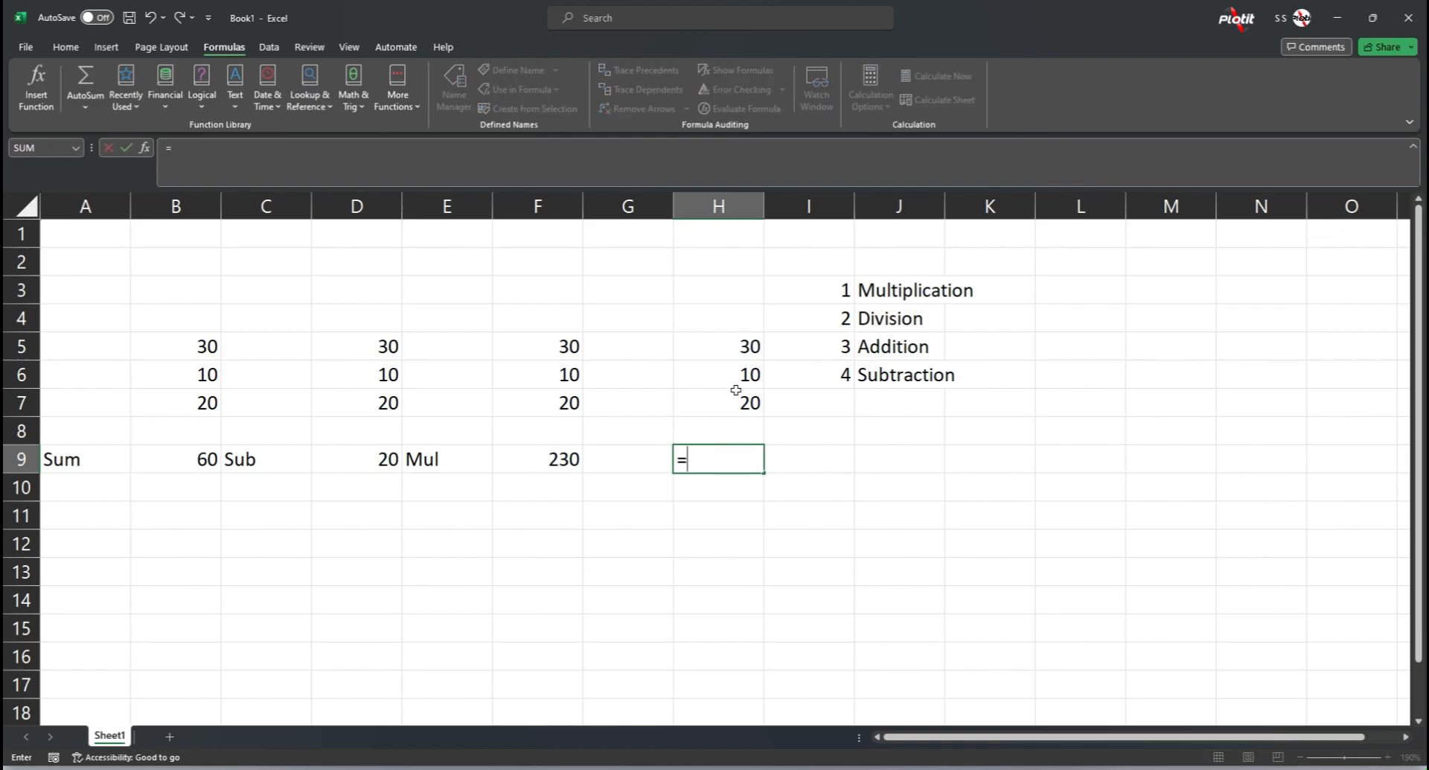
pyautogui.write('(')
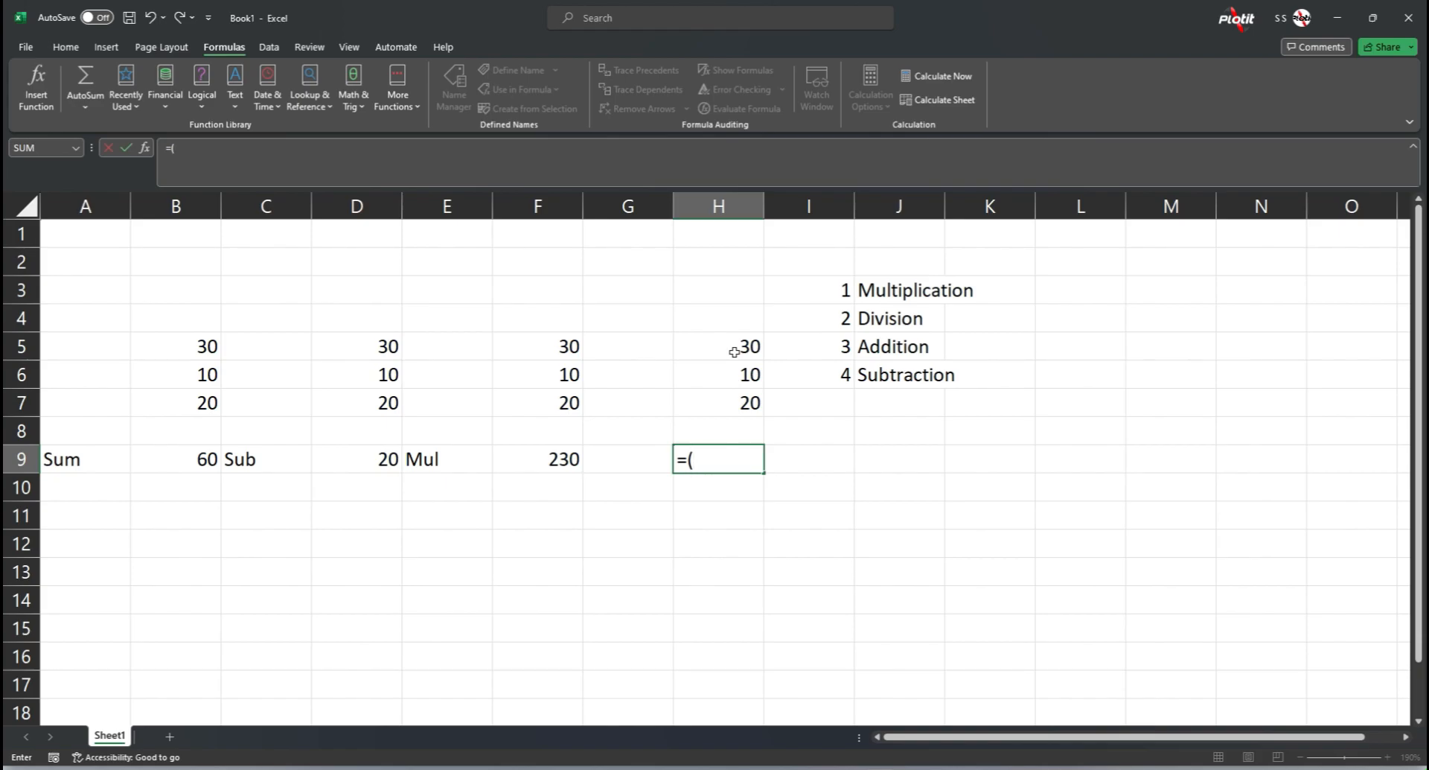
pyautogui.click(733, 351)
pyautogui.write('+')
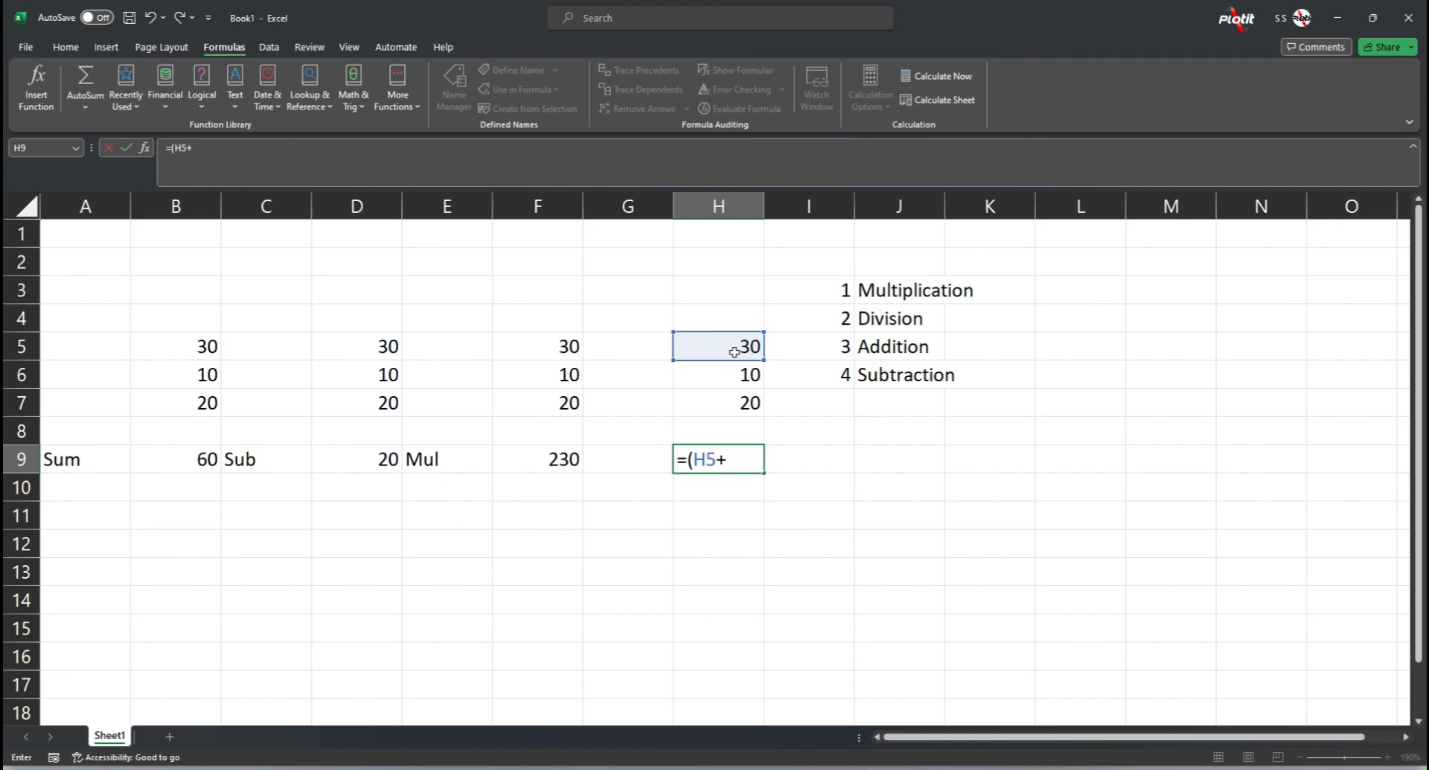
pyautogui.click(747, 380)
pyautogui.write(')')
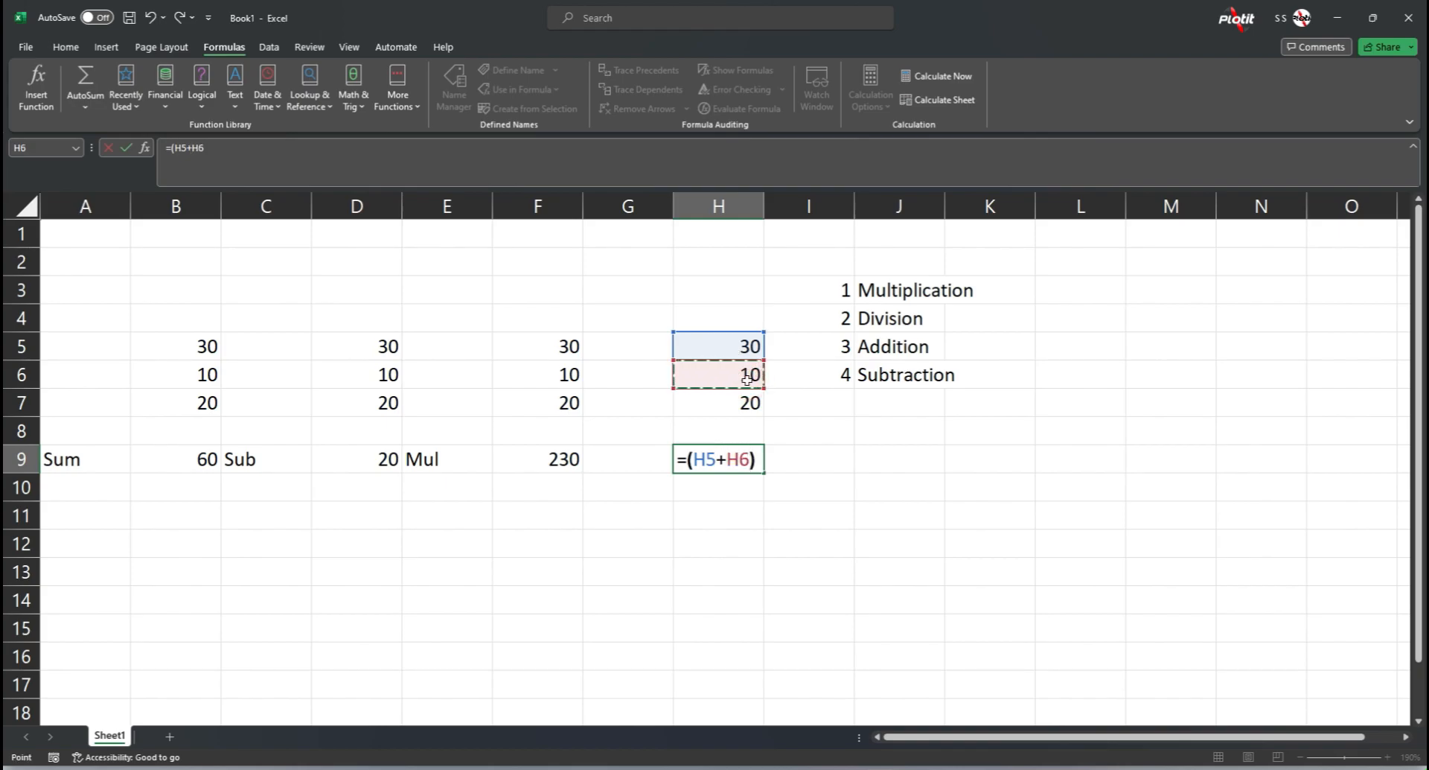
pyautogui.write('*')
pyautogui.click(745, 402)
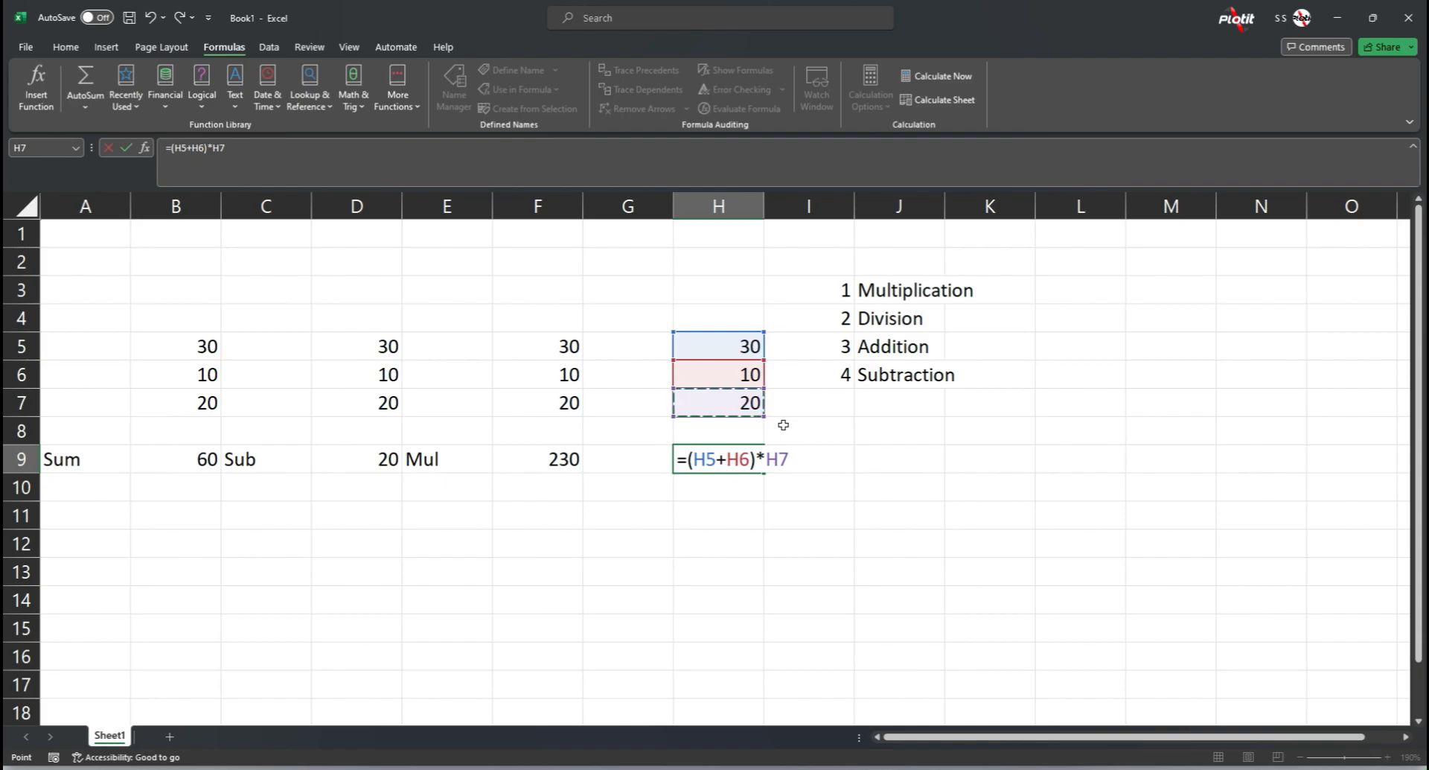
pyautogui.press('Return')
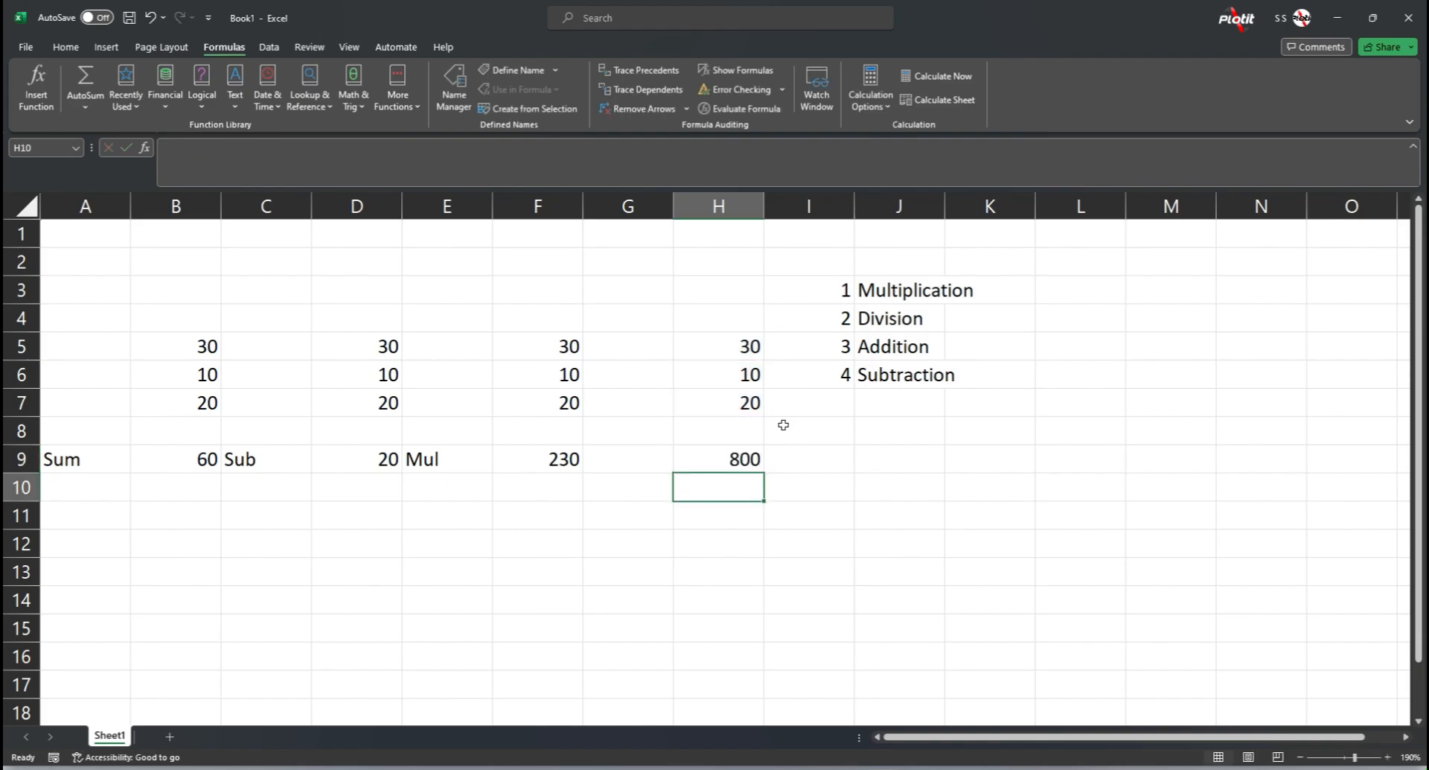
# Step: Examine the bracketed addition in H9's formula against the multiplication part of F9's formula, leaving both formulas as they are
pyautogui.click(739, 457)
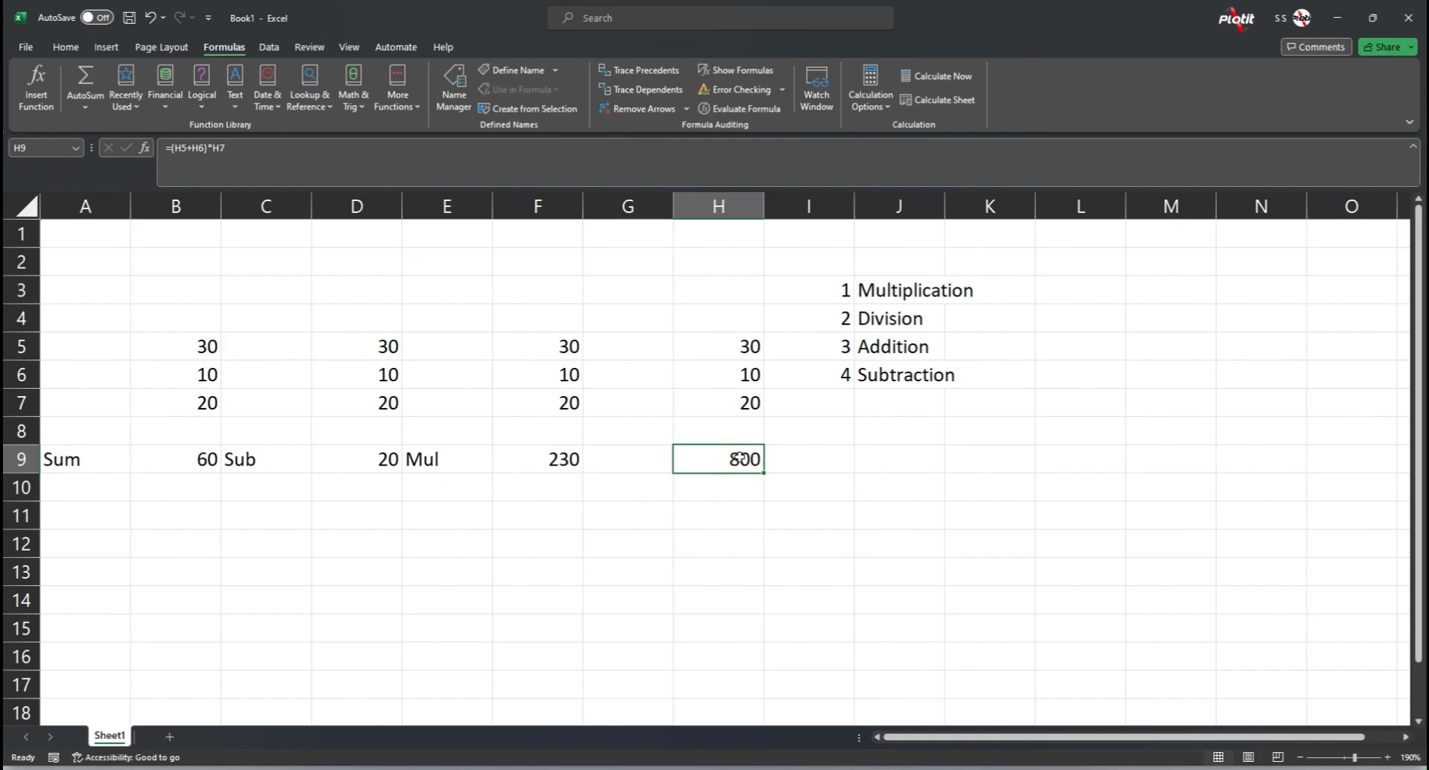
pyautogui.doubleClick(739, 457)
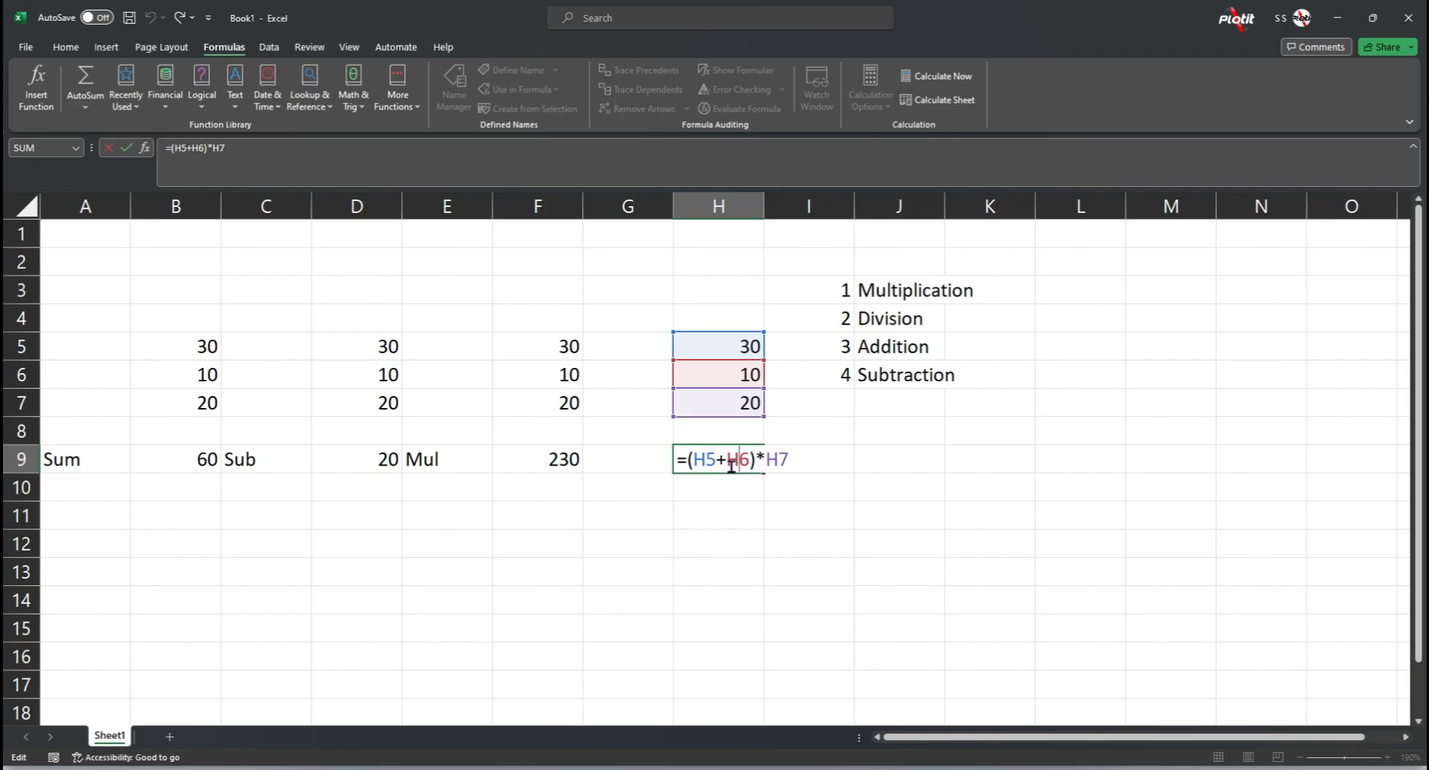
pyautogui.click(750, 460)
pyautogui.moveTo(750, 460); pyautogui.dragTo(689, 462)
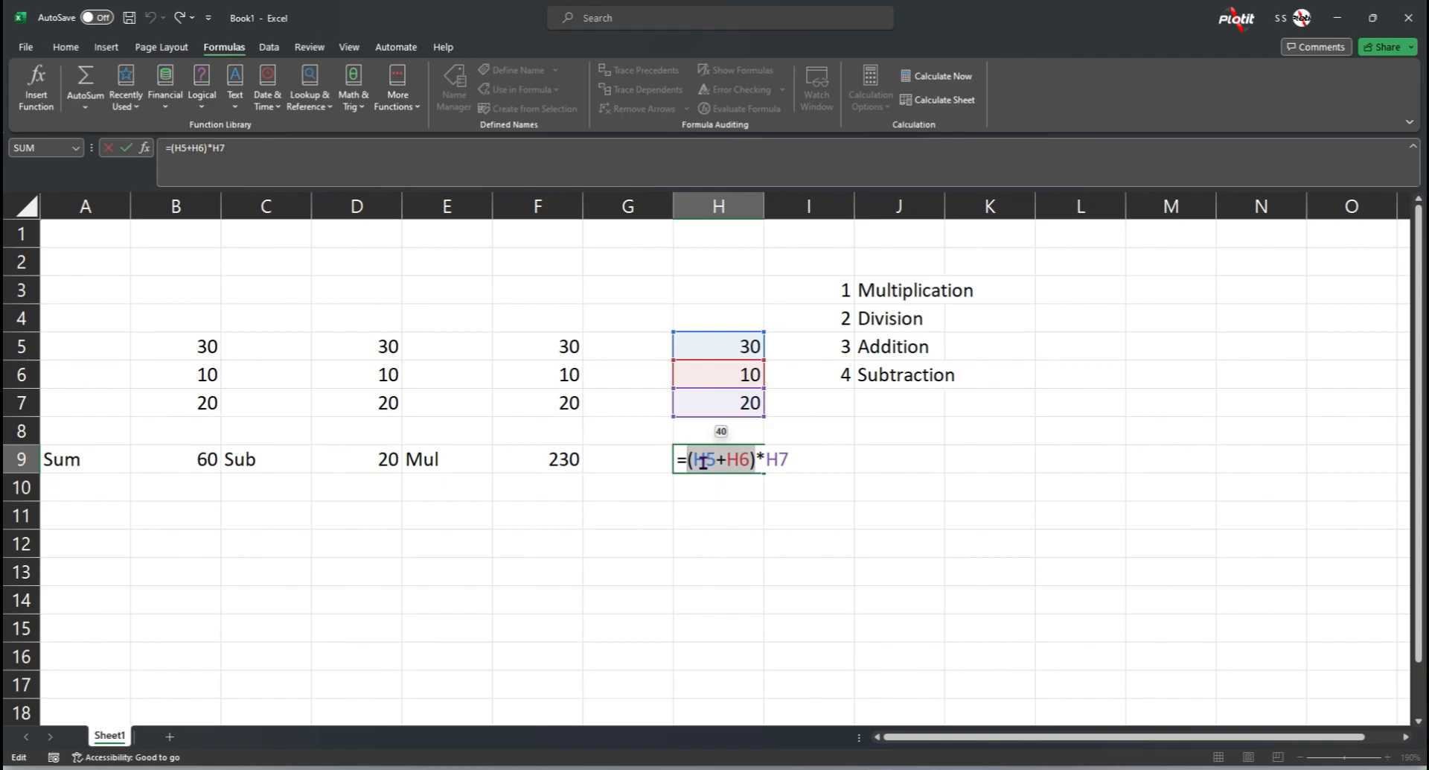
pyautogui.hotkey('ctrl', 'Return')
pyautogui.click(571, 459)
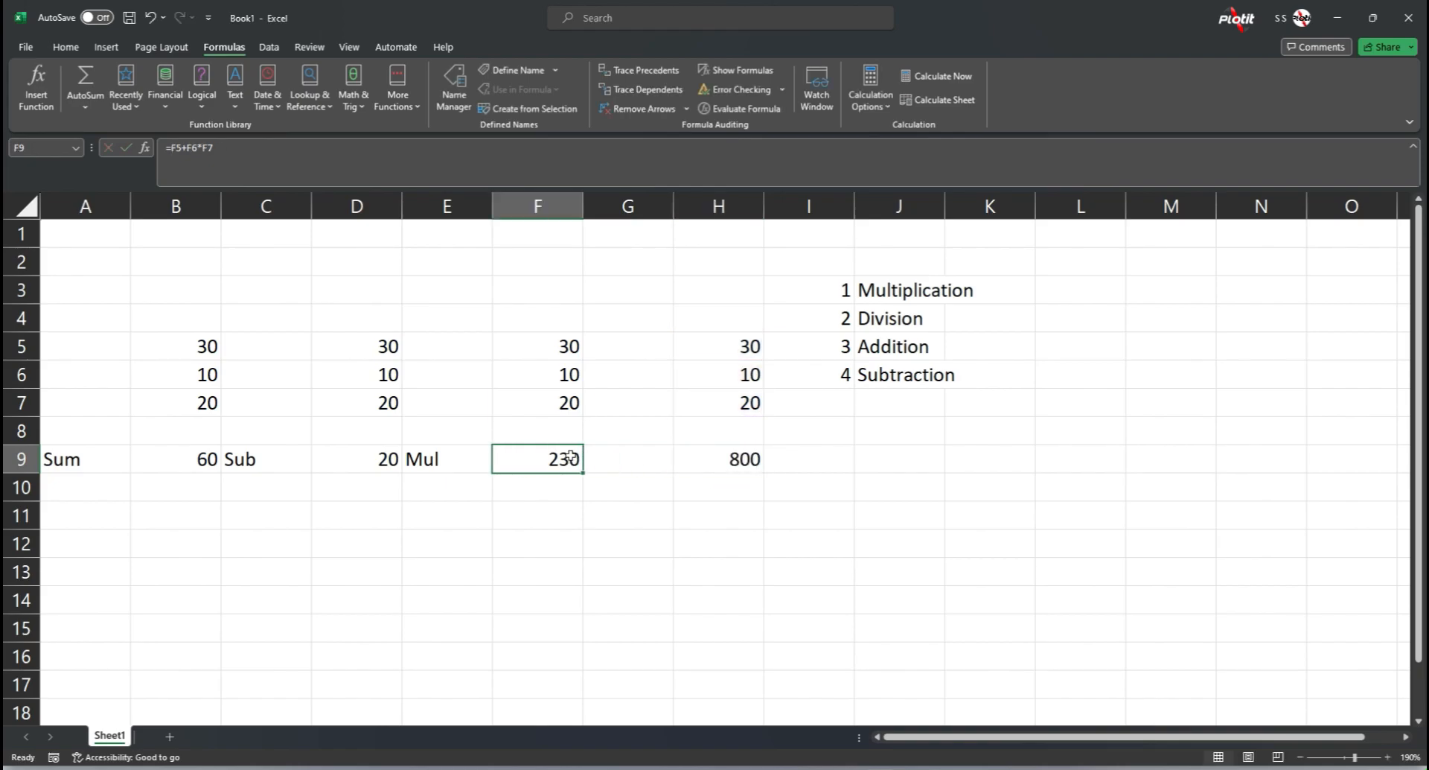
pyautogui.doubleClick(572, 457)
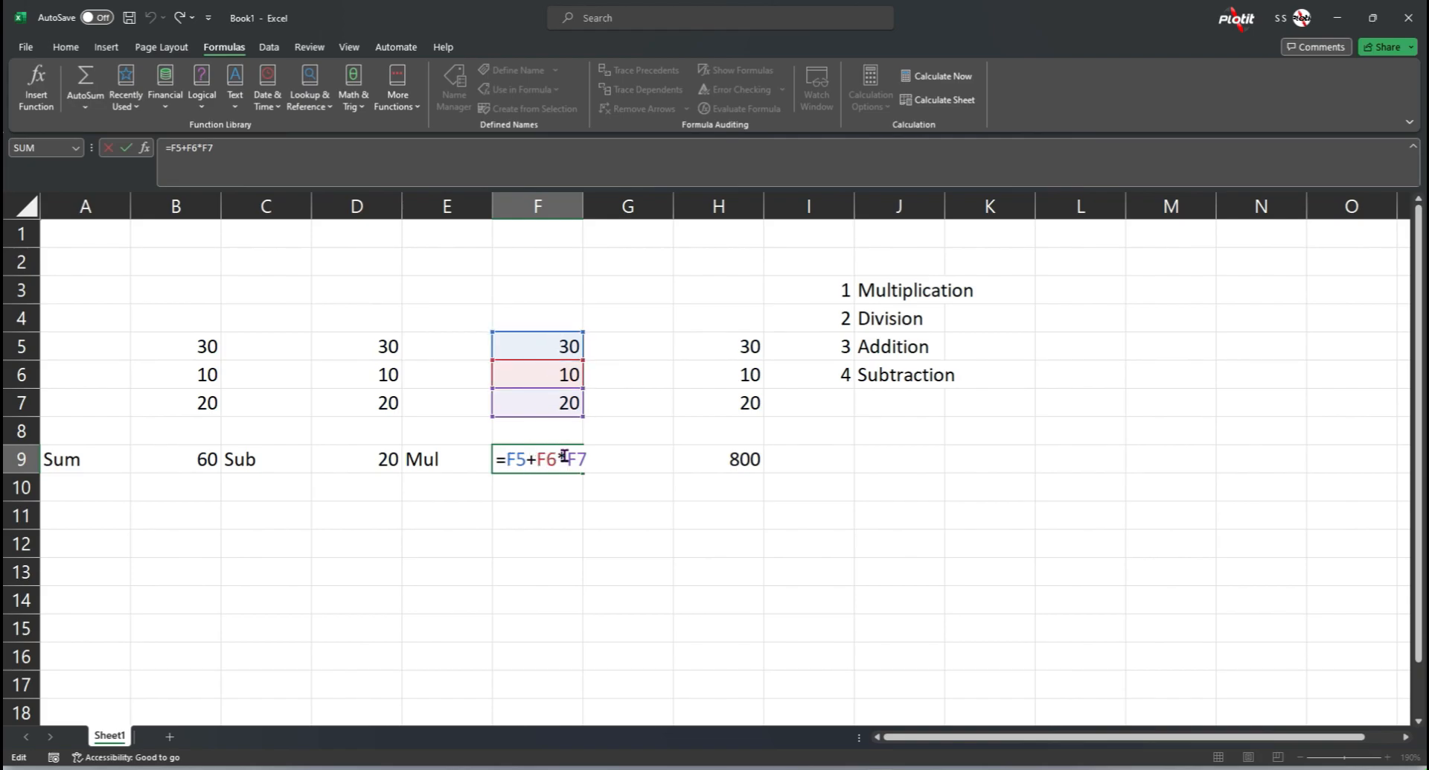
pyautogui.moveTo(538, 458); pyautogui.dragTo(587, 458)
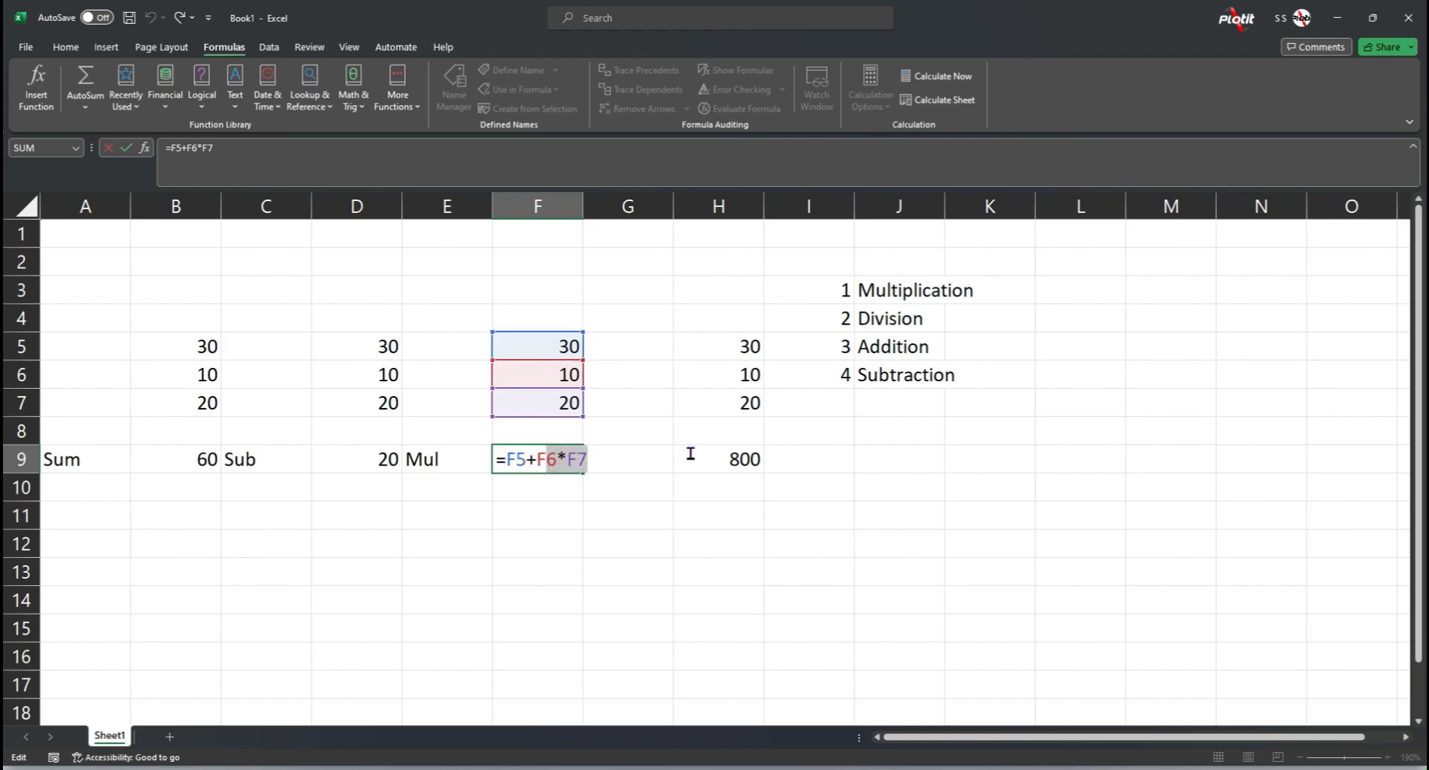
pyautogui.click(914, 298)
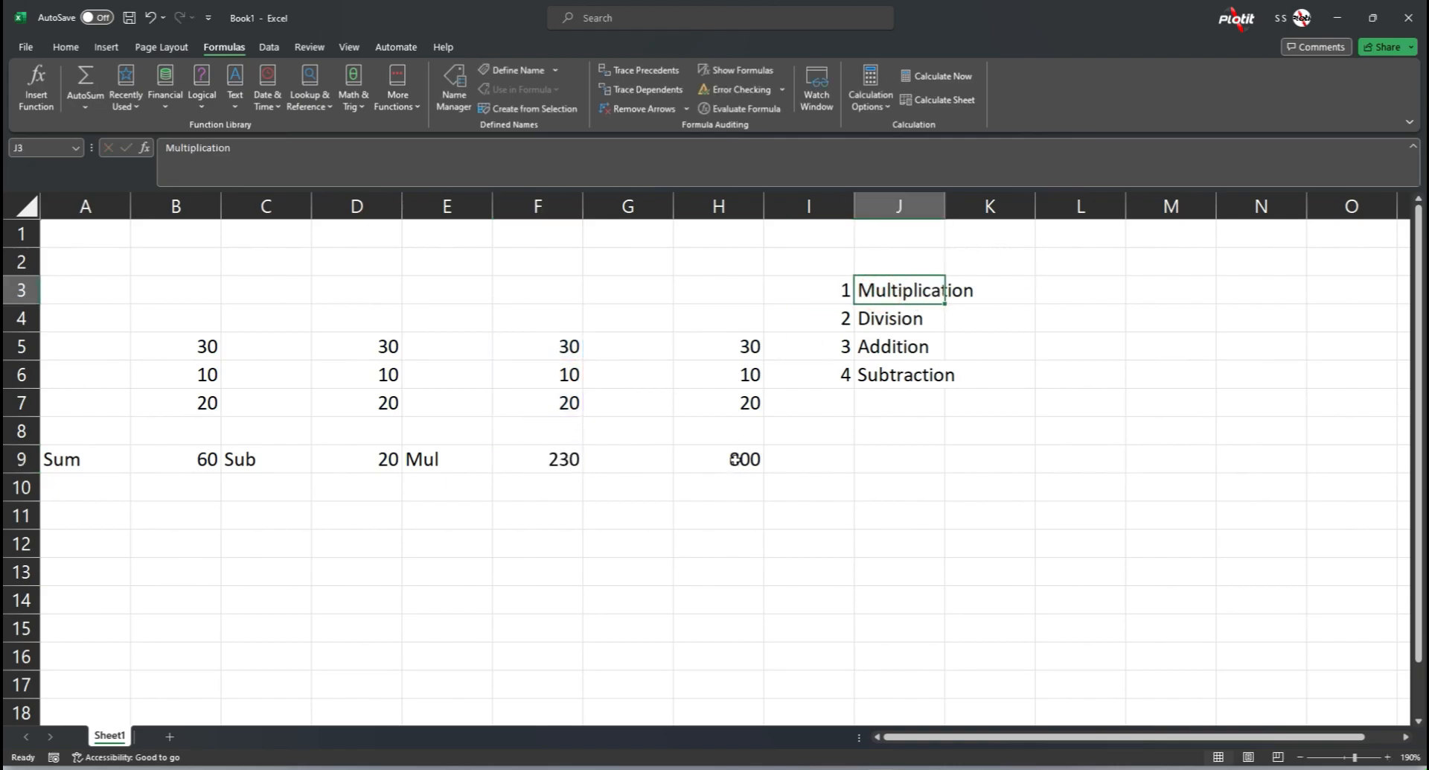
pyautogui.doubleClick(736, 460)
pyautogui.moveTo(686, 459); pyautogui.dragTo(756, 459)
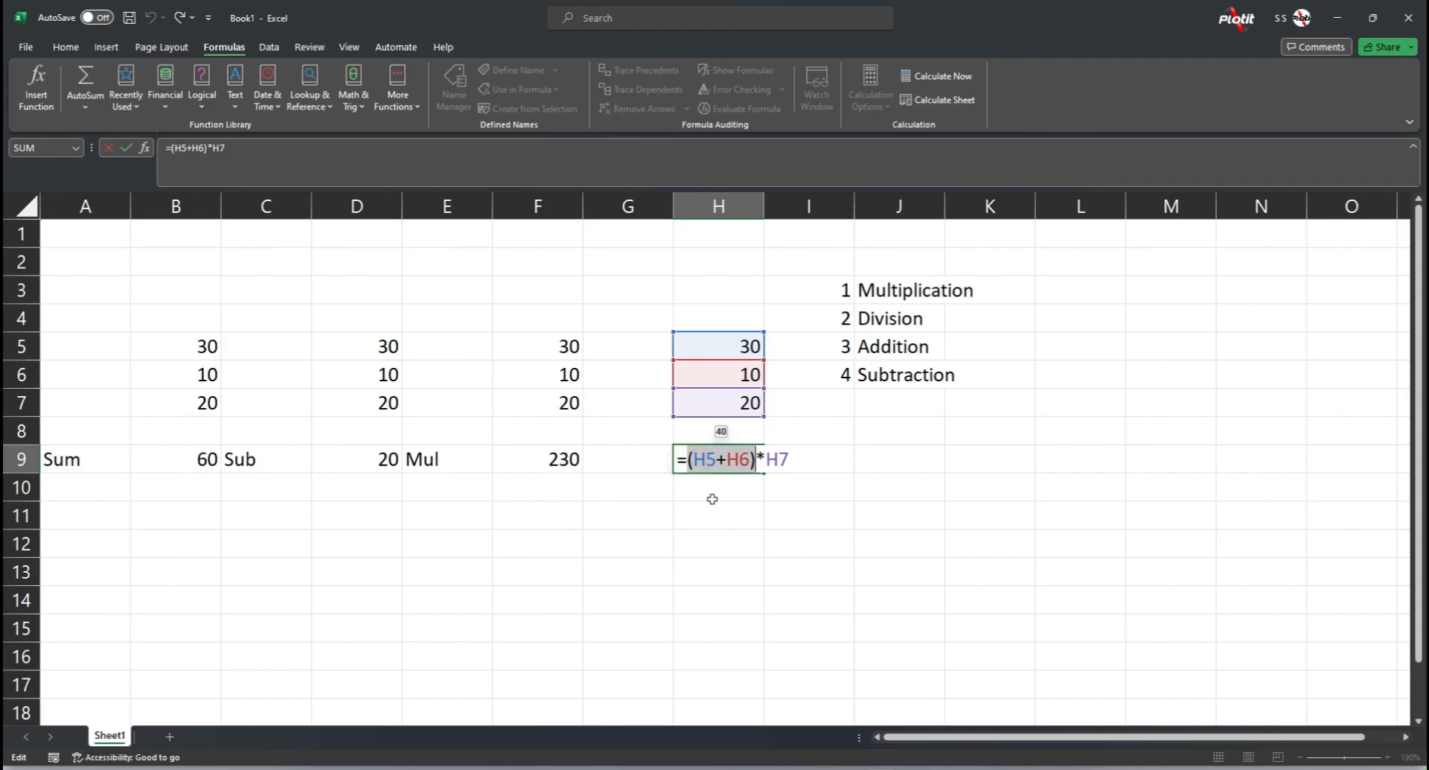
pyautogui.click(858, 380)
pyautogui.press('Escape')
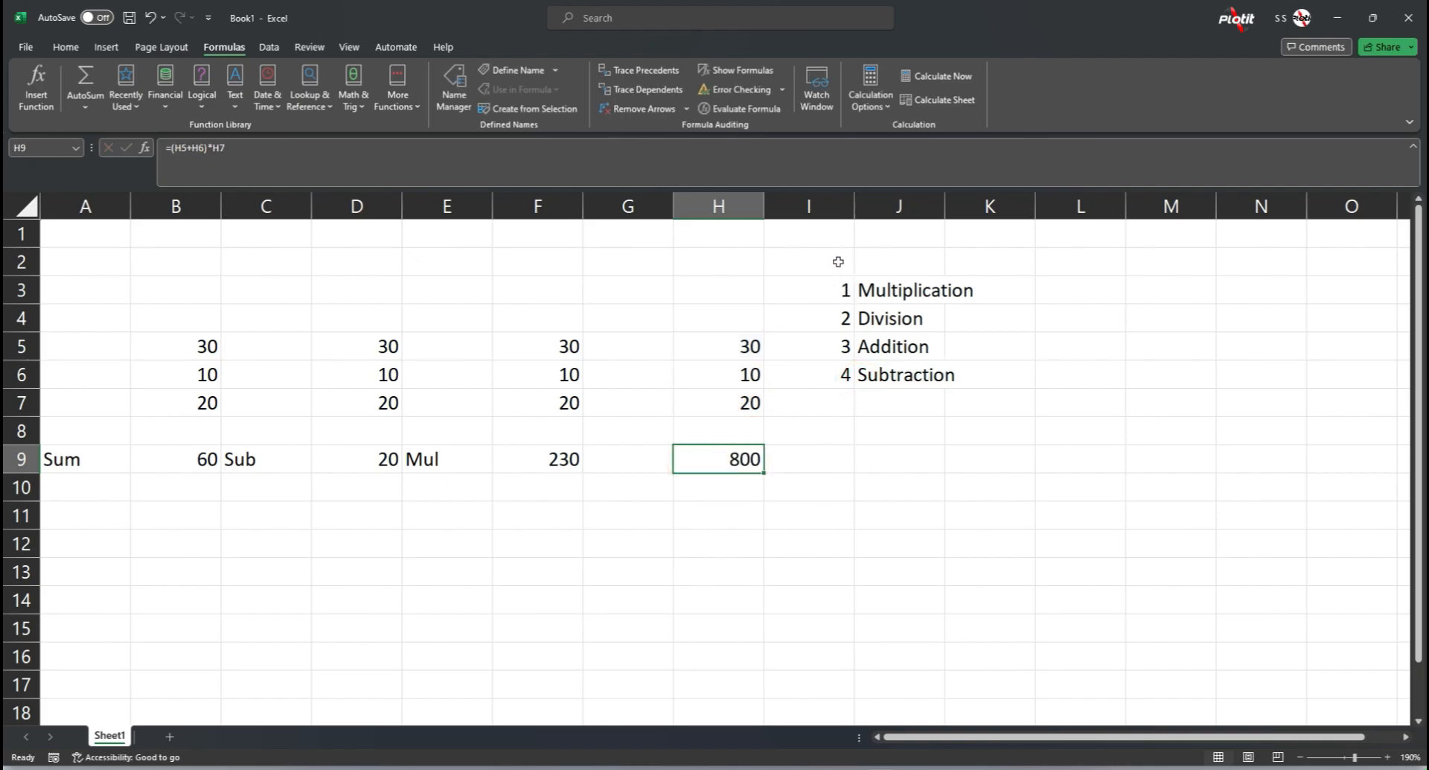
# Step: Clear the numbers in I3:I6 and enter "Brackets" in J2 above the Multiplication label
pyautogui.click(838, 261)
pyautogui.moveTo(841, 290); pyautogui.dragTo(840, 377)
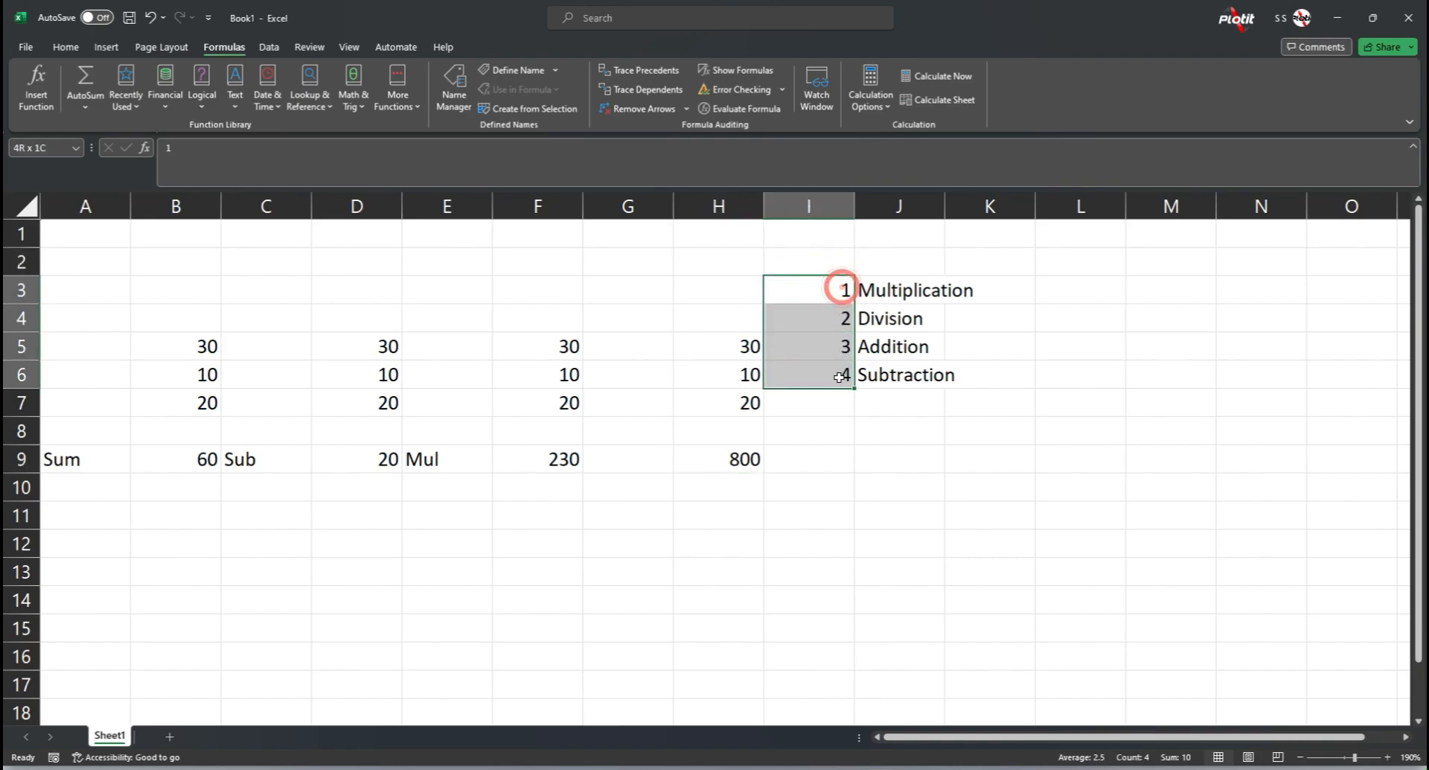
pyautogui.press('Delete')
pyautogui.click(906, 269)
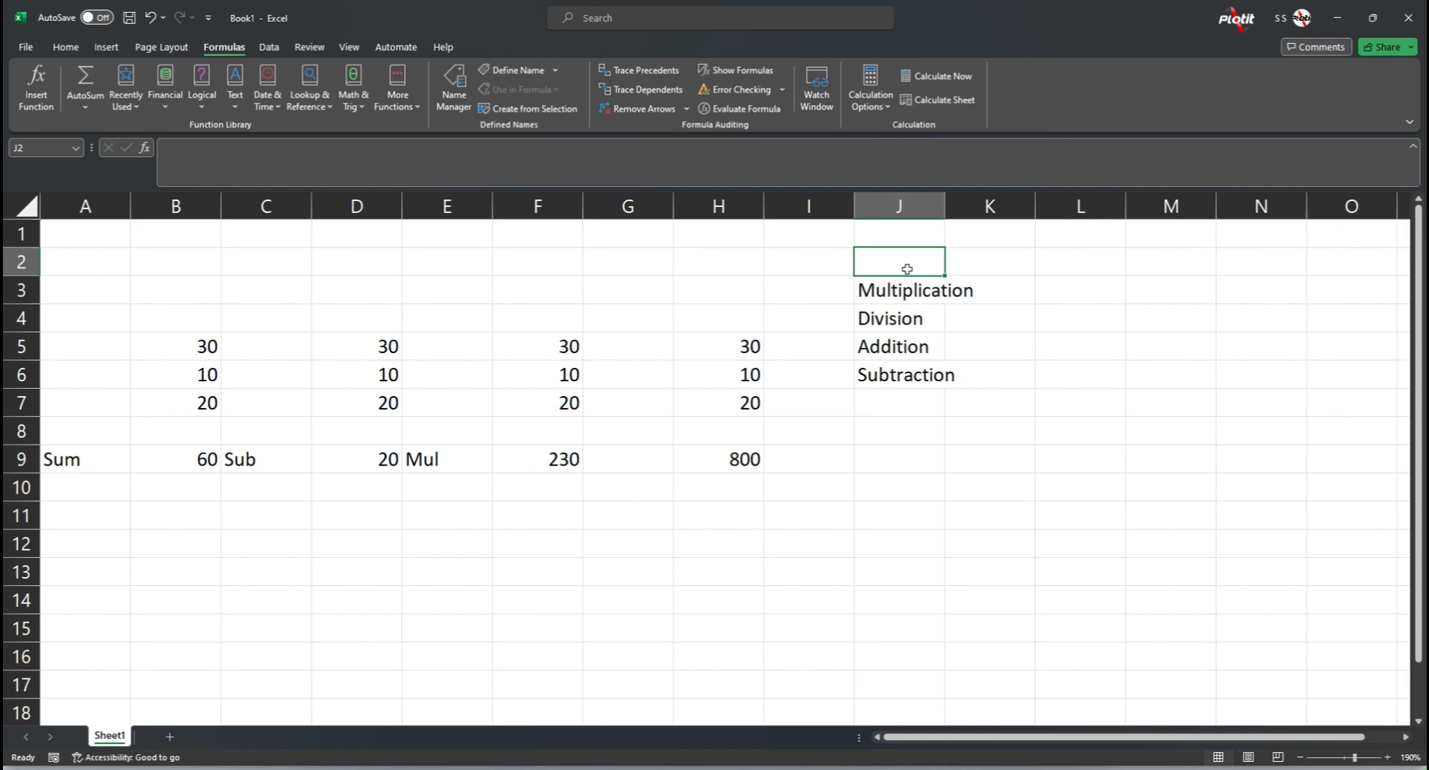
pyautogui.write('Bt')
pyautogui.write('rackets')
pyautogui.press('Return')
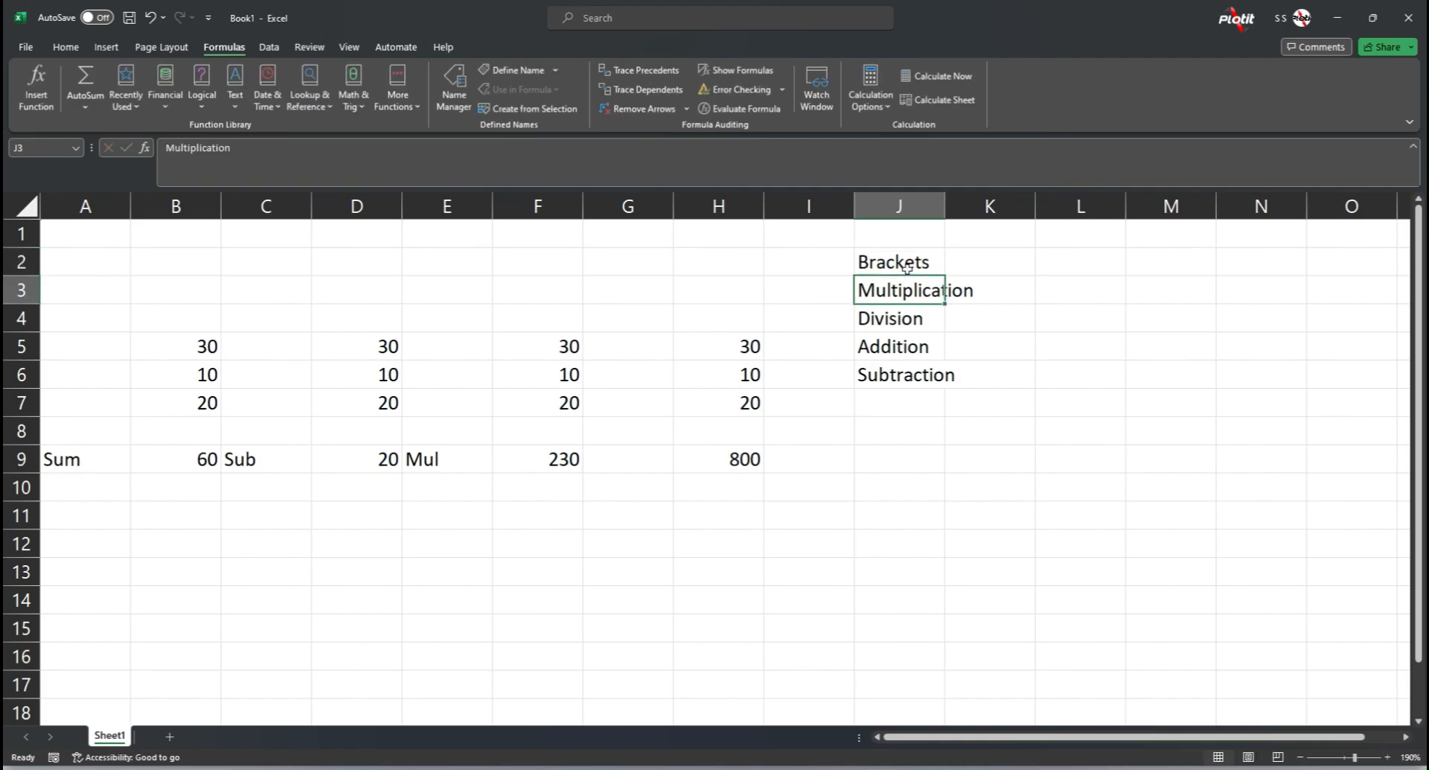
# Step: Number the list from Brackets to Subtraction 1 to 5 in cells I2 to I6
pyautogui.press('Up')
pyautogui.press('Left')
pyautogui.write('1')
pyautogui.press('Return')
pyautogui.write('2')
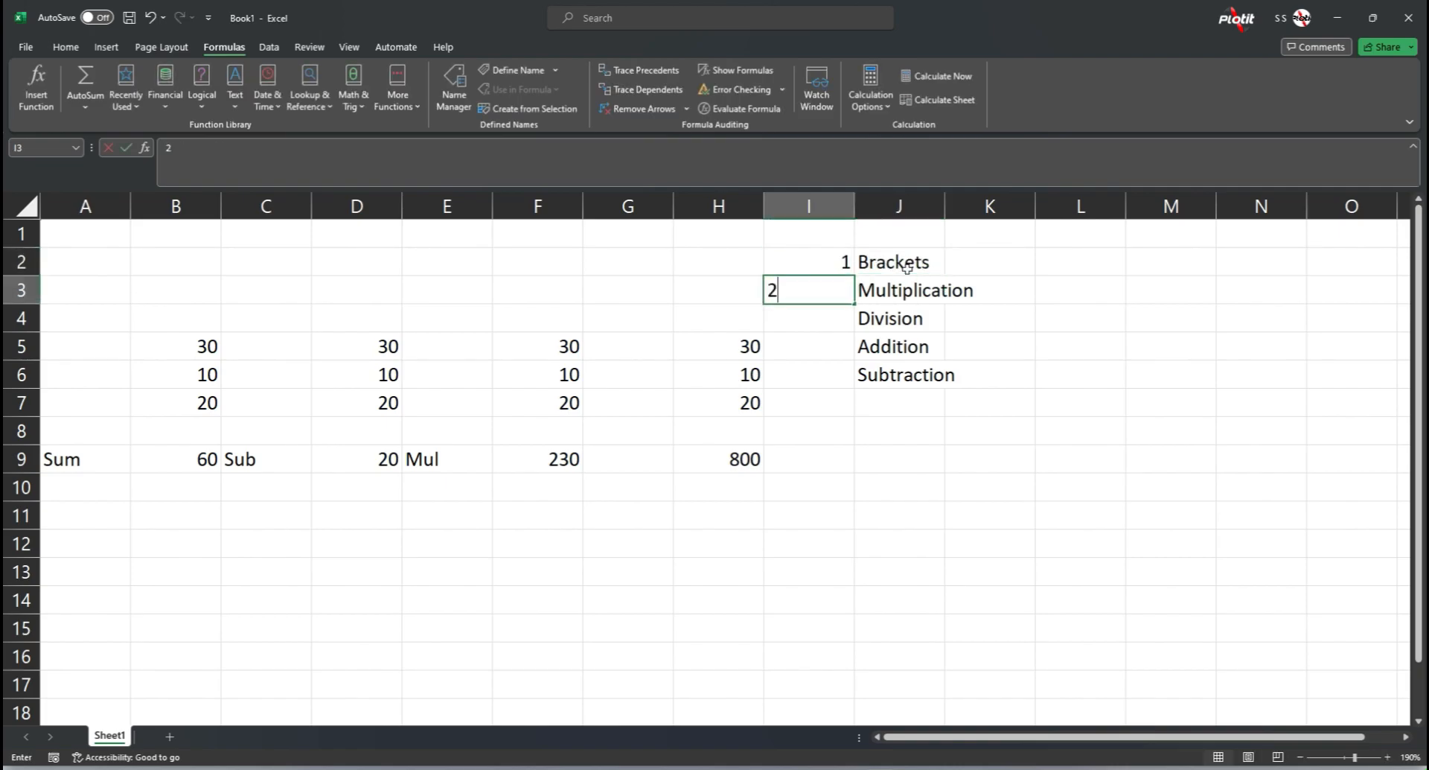
pyautogui.press('Return')
pyautogui.write('3')
pyautogui.press('Return')
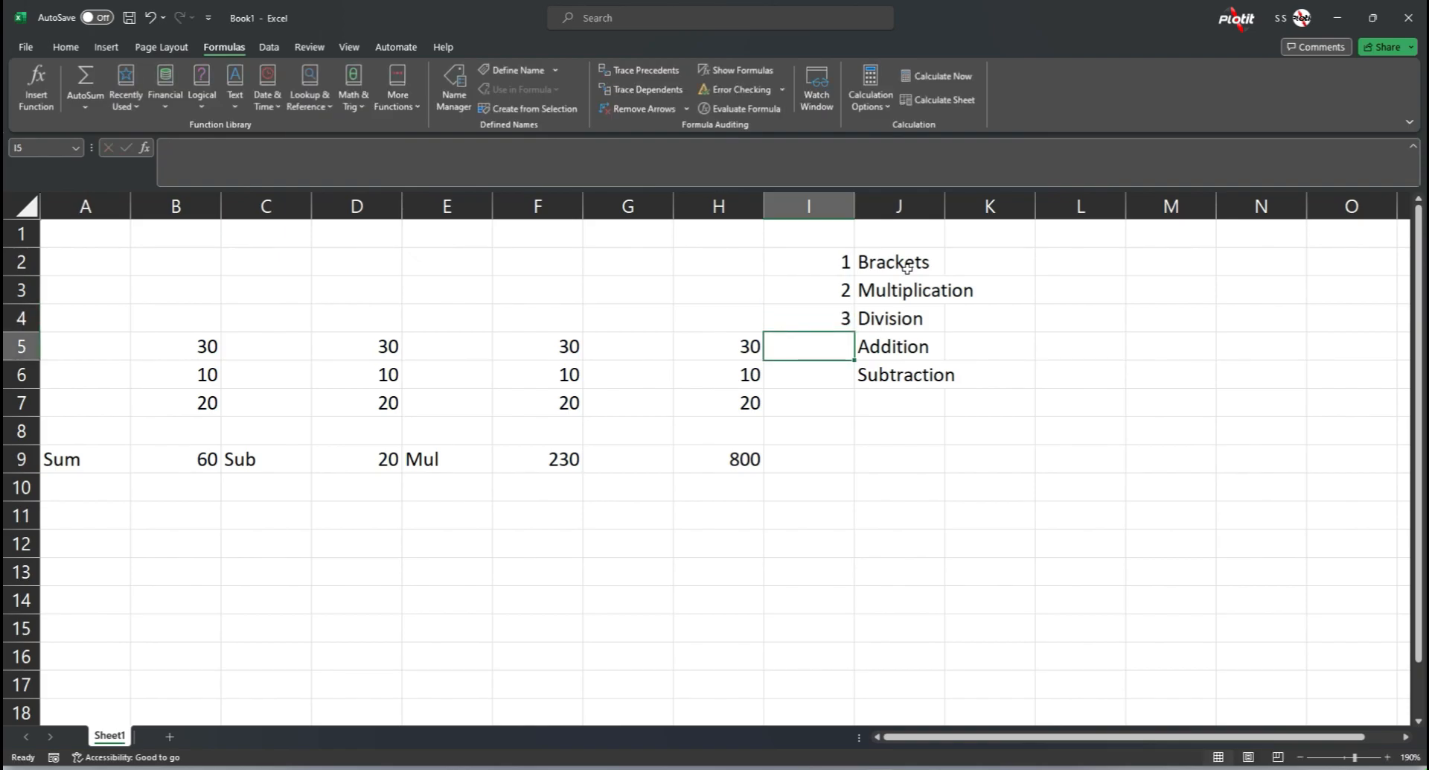
pyautogui.write('4')
pyautogui.press('Return')
pyautogui.write('5')
pyautogui.press('Return')
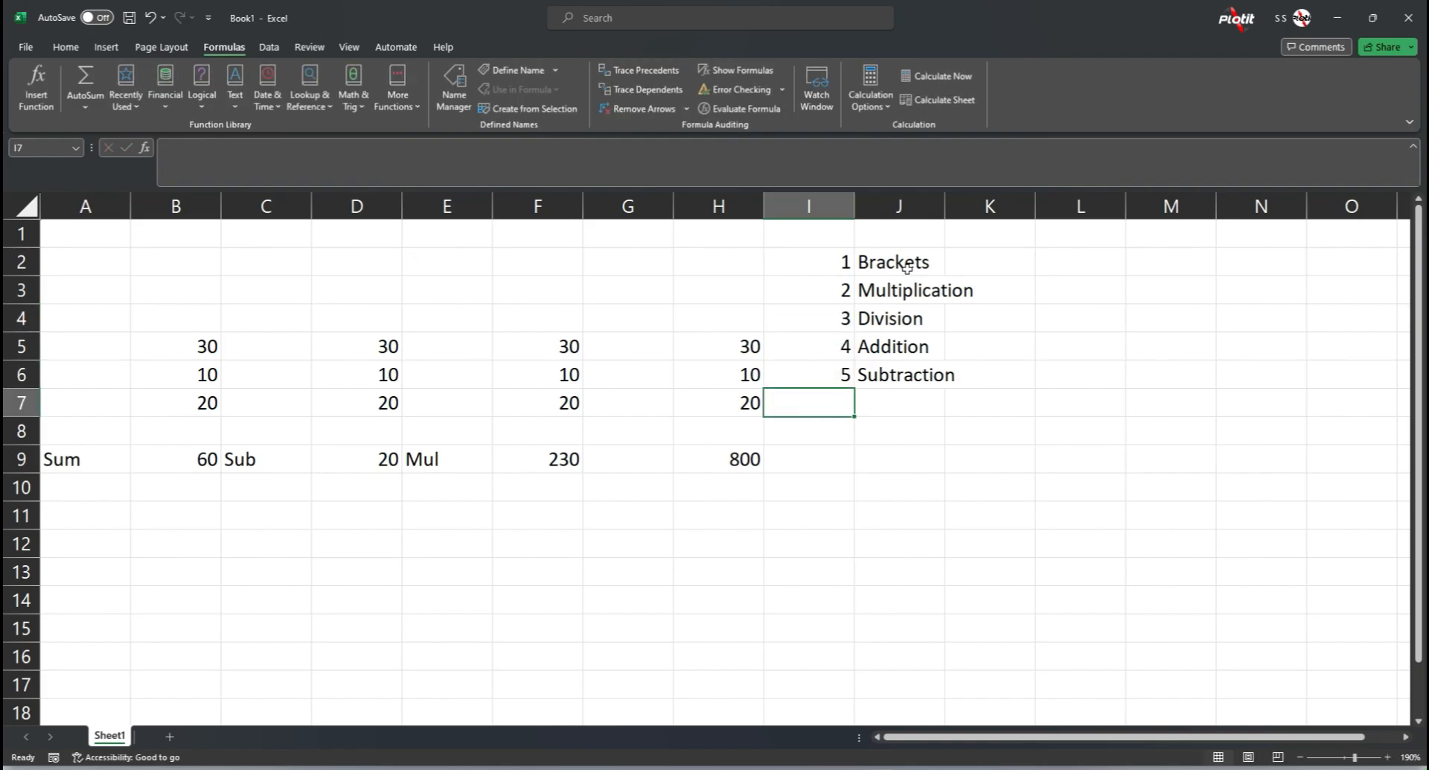
# Step: Insert blank cells at I3:J3, shifting the Multiplication entry and those below it down
pyautogui.moveTo(905, 266); pyautogui.dragTo(902, 370)
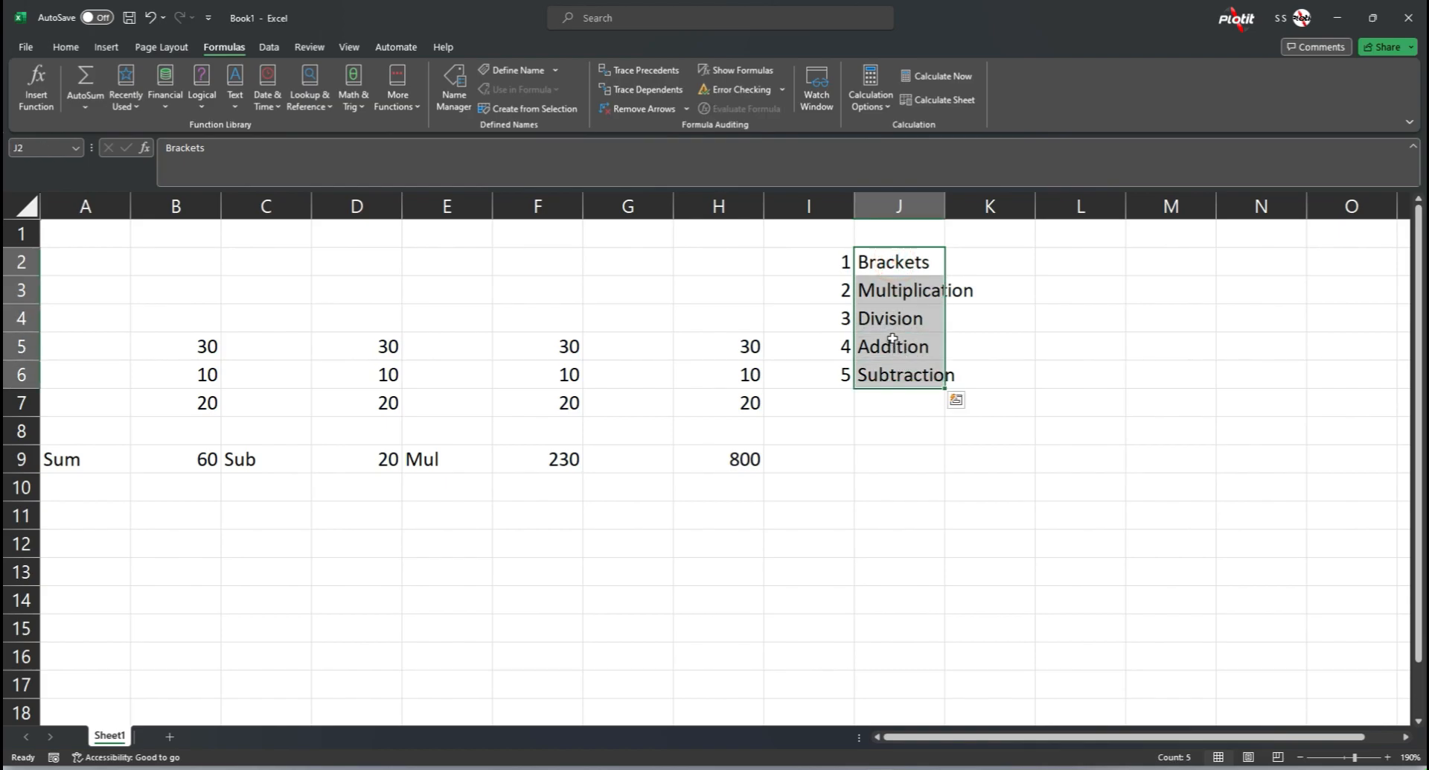
pyautogui.moveTo(825, 292); pyautogui.dragTo(908, 296)
pyautogui.rightClick(908, 297)
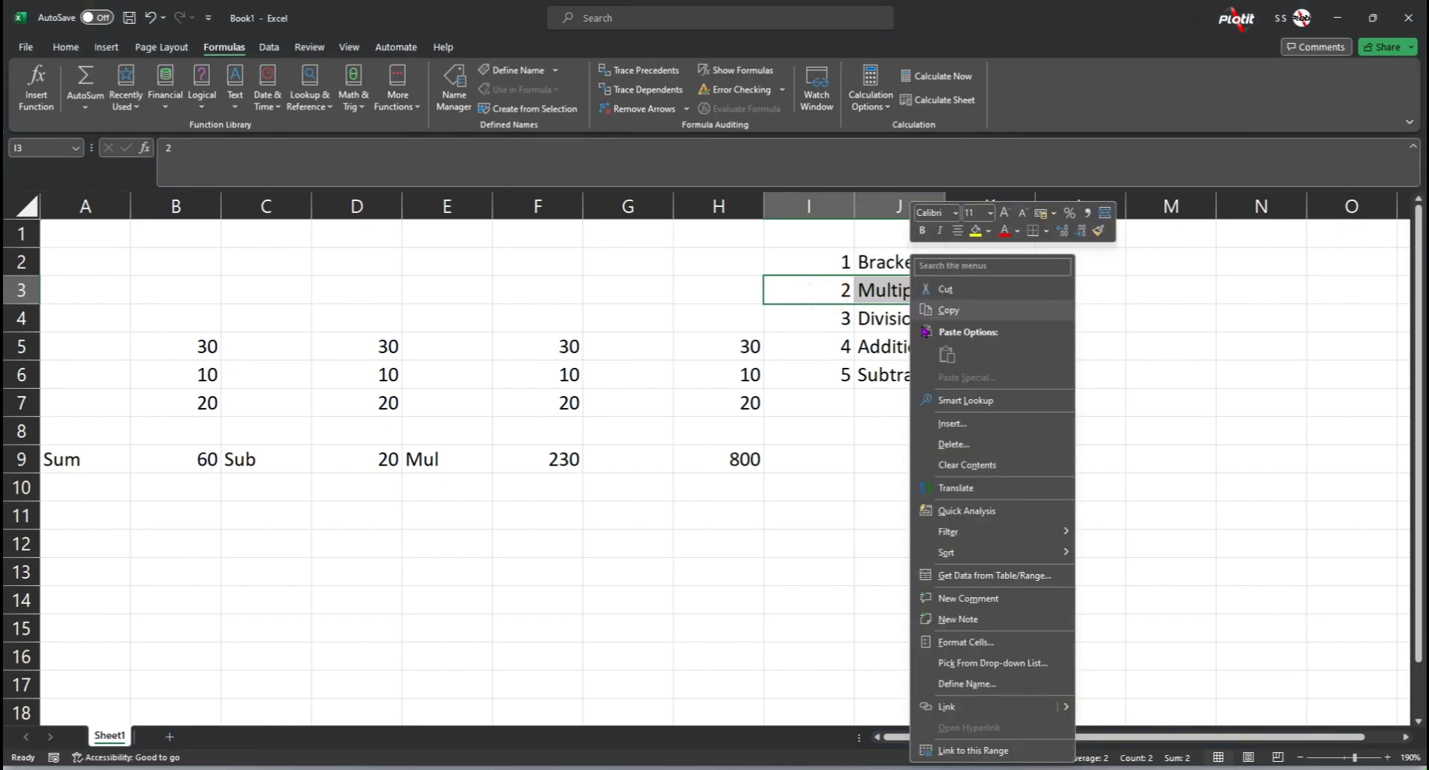
pyautogui.click(942, 430)
pyautogui.click(925, 444)
pyautogui.click(914, 492)
# Step: Fill the blank list row with number 2 in I3 and "Exponent" in J3
pyautogui.click(826, 290)
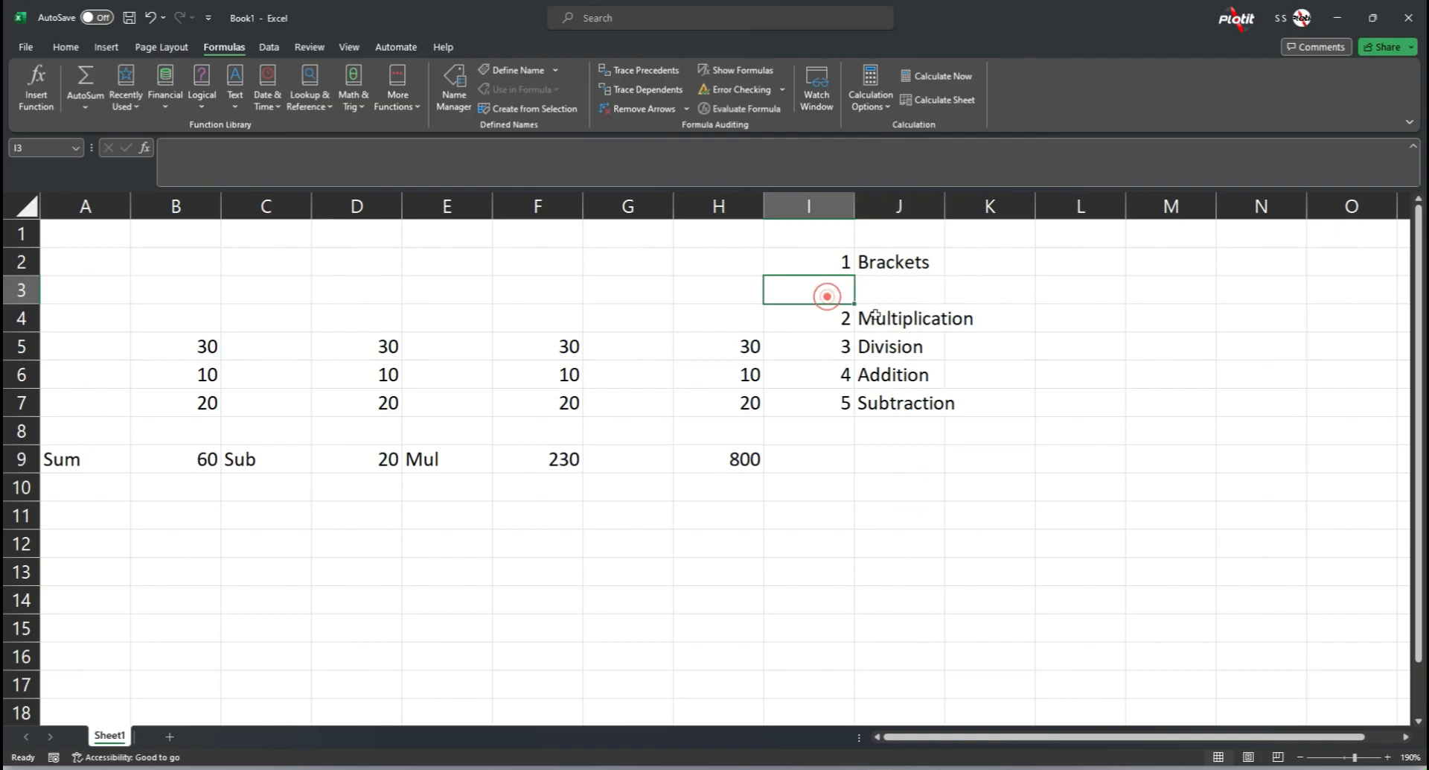
pyautogui.write('2')
pyautogui.press('Tab')
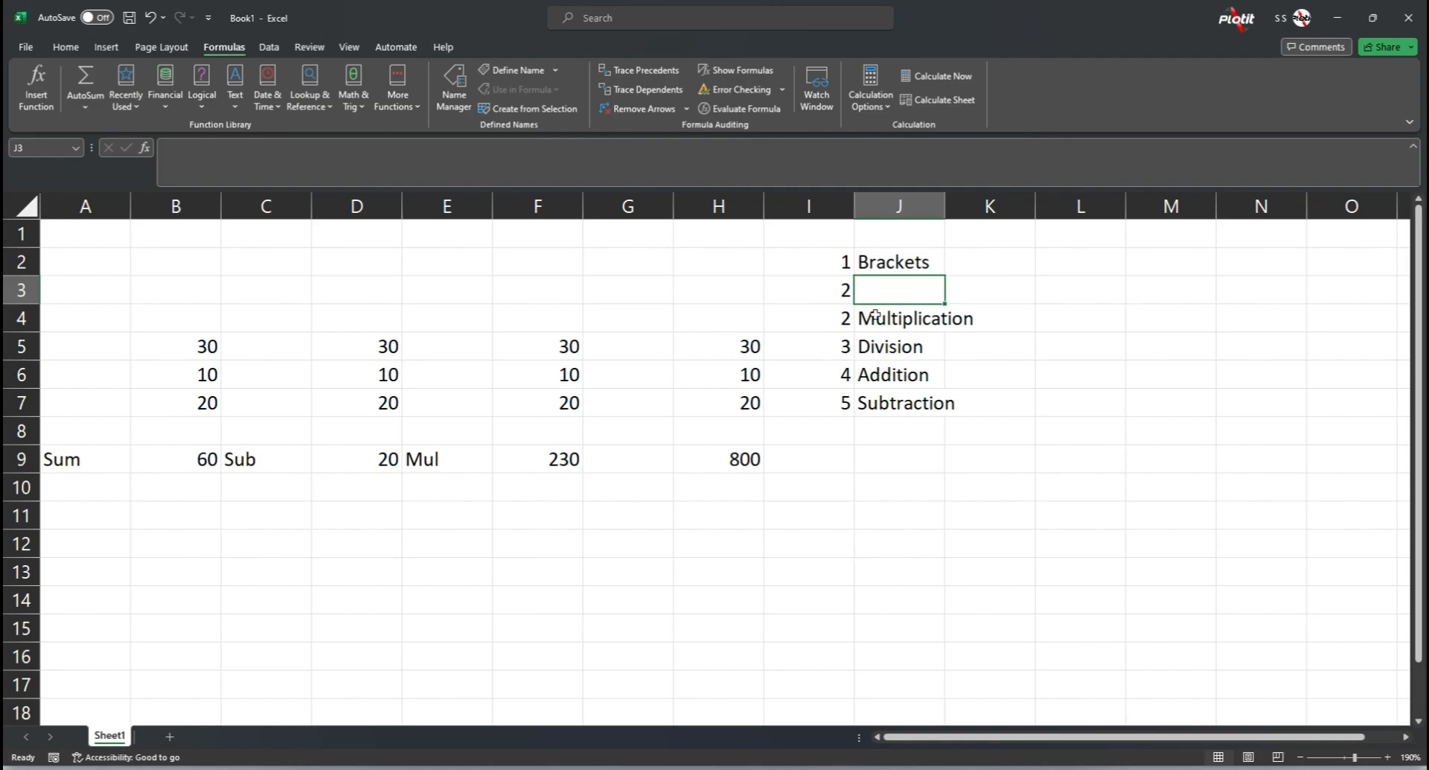
pyautogui.write('Exp')
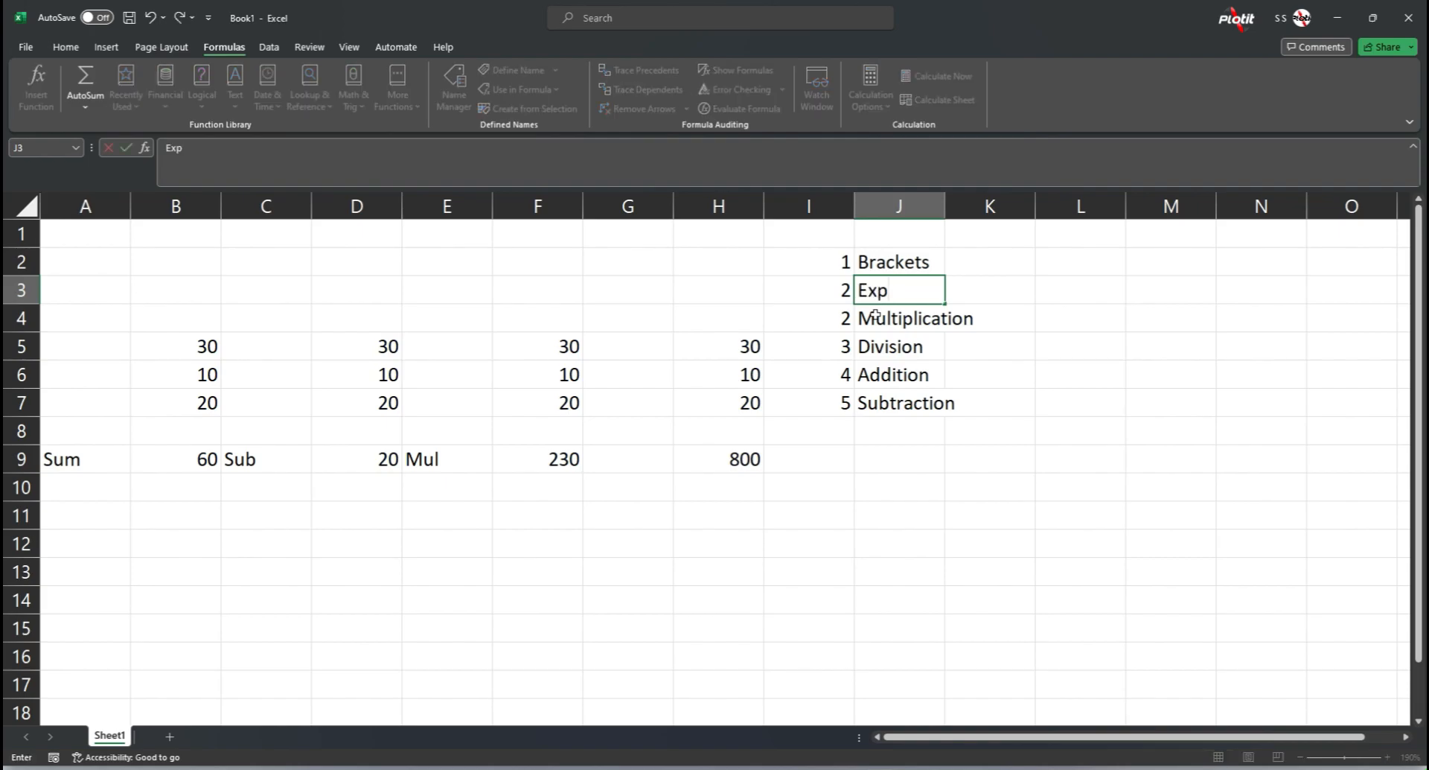
pyautogui.write('onent')
pyautogui.press('Return')
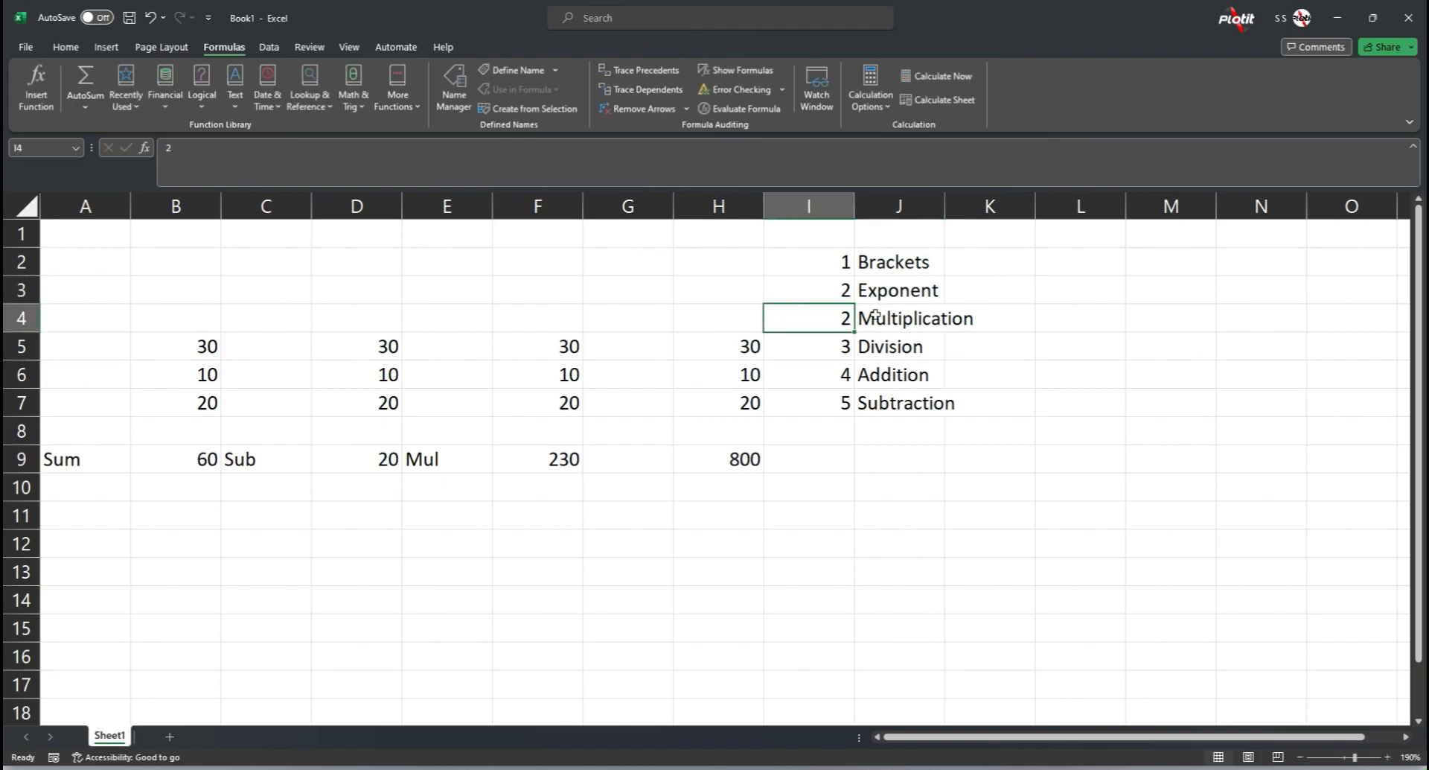
# Step: Renumber the entries from Multiplication to Subtraction 3 to 6 in cells I4 to I7
pyautogui.write('3')
pyautogui.press('Return')
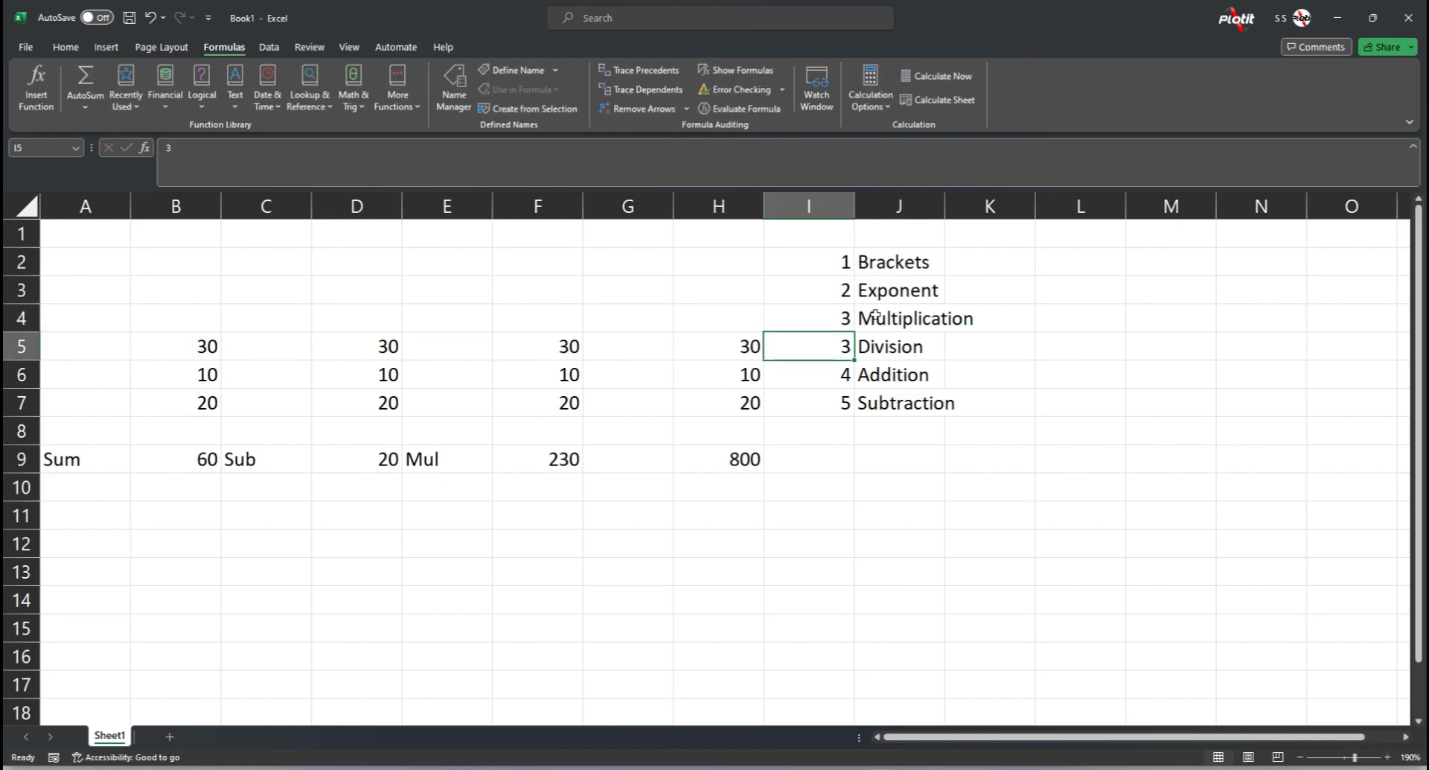
pyautogui.write('4')
pyautogui.press('Return')
pyautogui.write('5')
pyautogui.press('Return')
pyautogui.write('6')
pyautogui.press('Return')
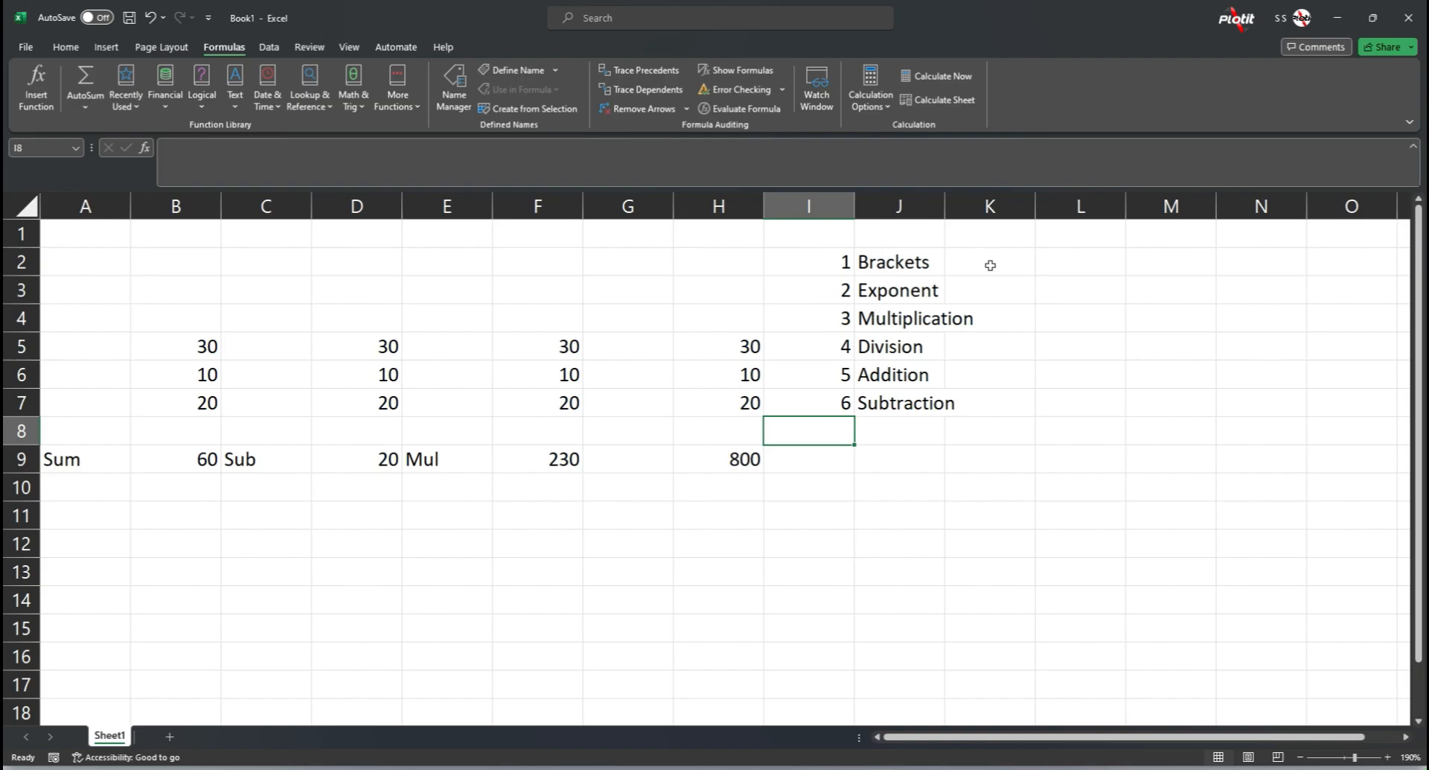
# Step: Give the order-of-operations list in I2:J7 a yellow fill and all borders
pyautogui.moveTo(844, 261); pyautogui.dragTo(904, 401)
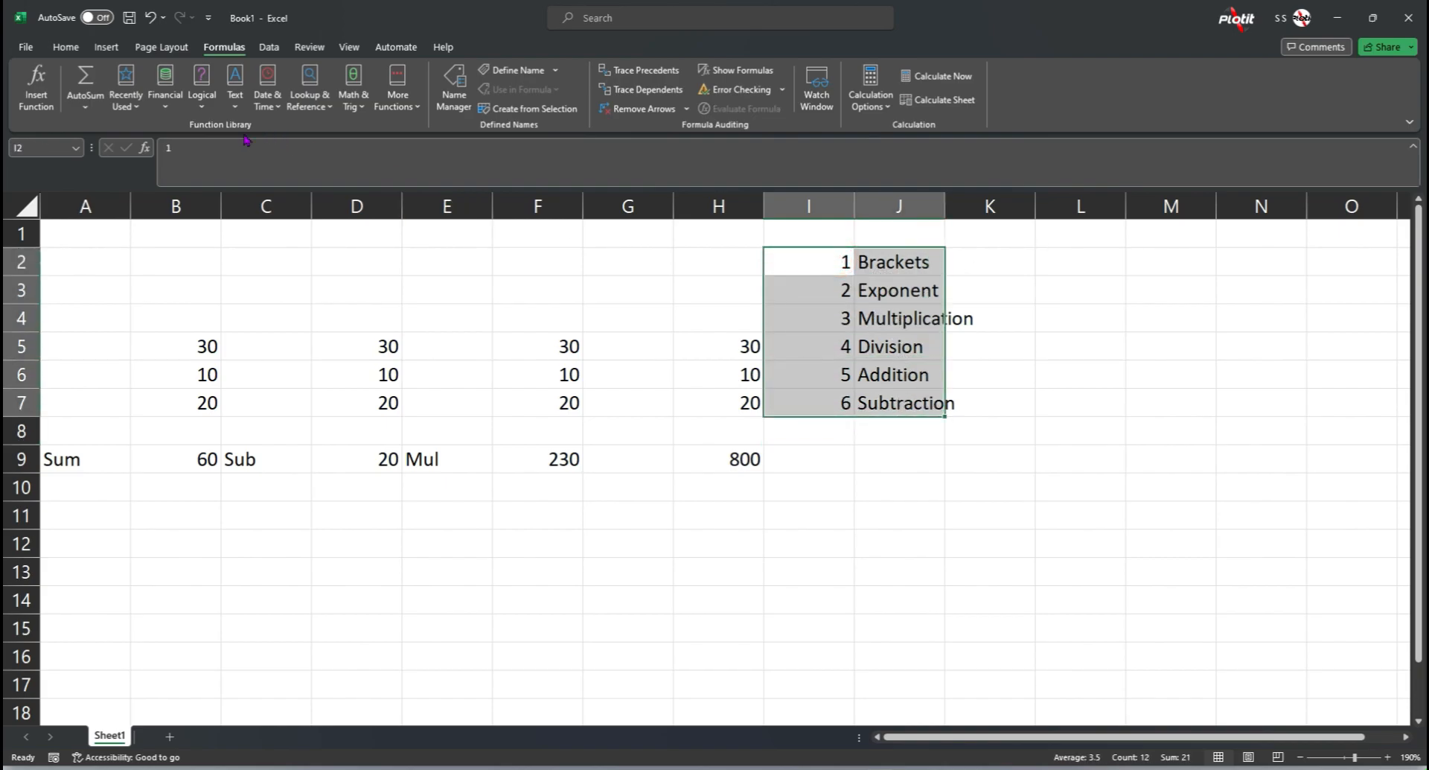
pyautogui.click(65, 46)
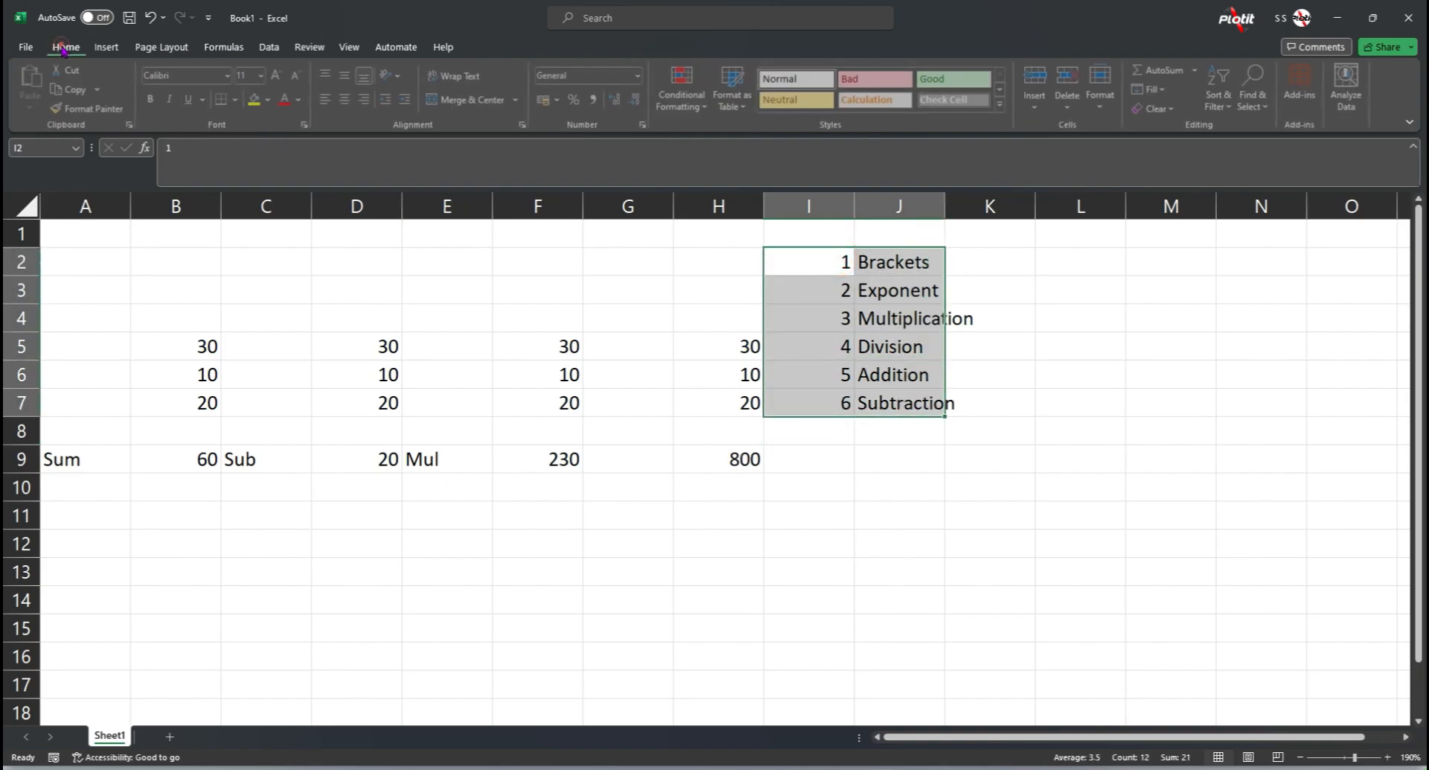
pyautogui.click(253, 99)
pyautogui.click(238, 99)
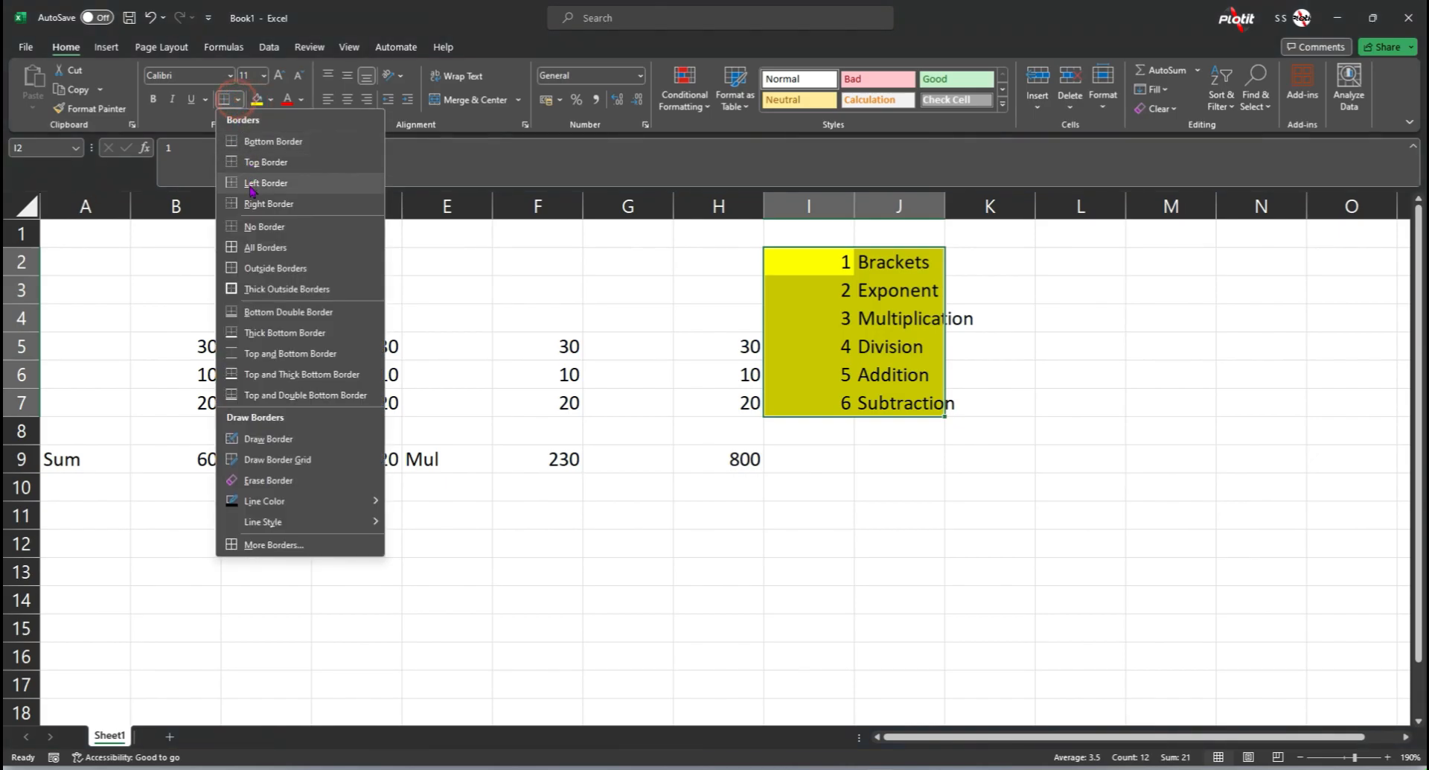
pyautogui.click(253, 245)
pyautogui.click(874, 298)
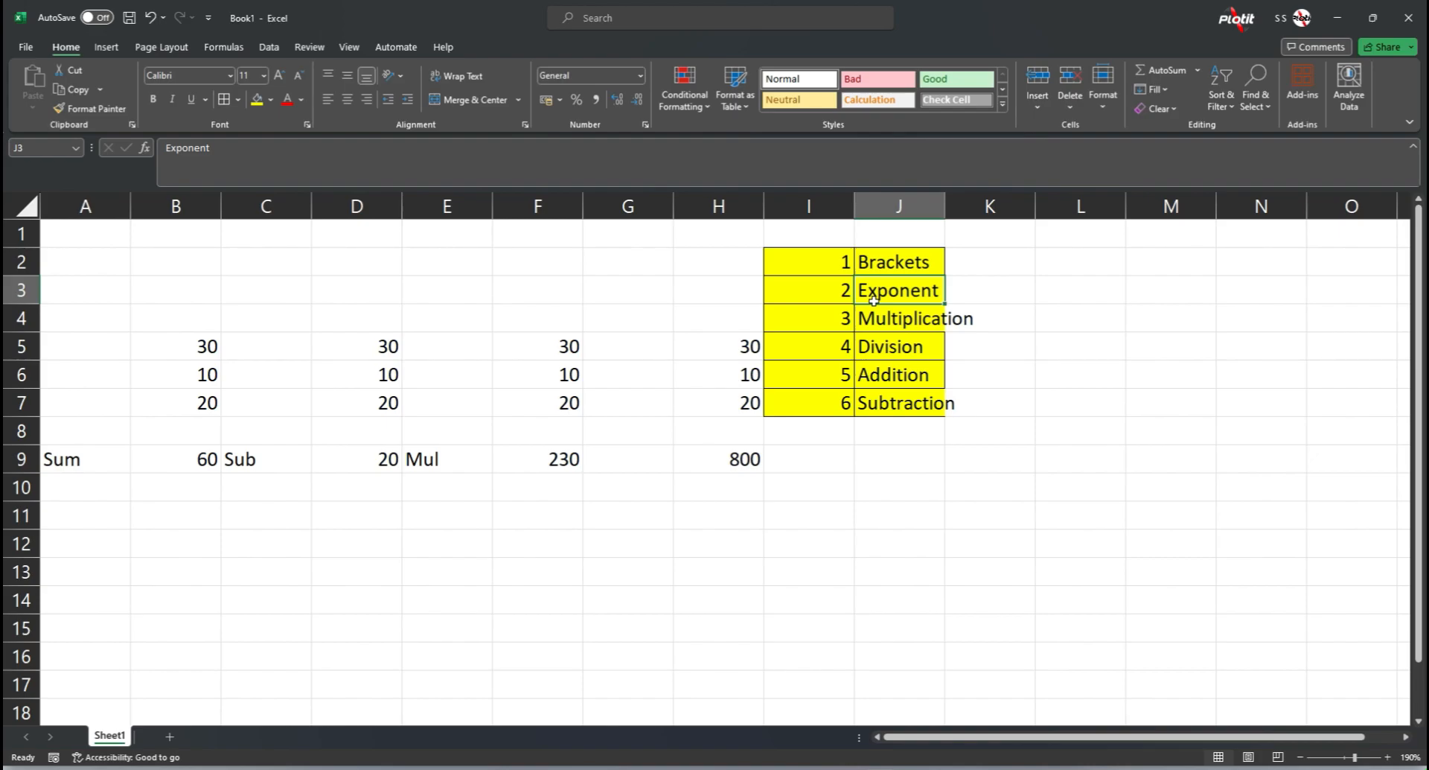
pyautogui.click(898, 266)
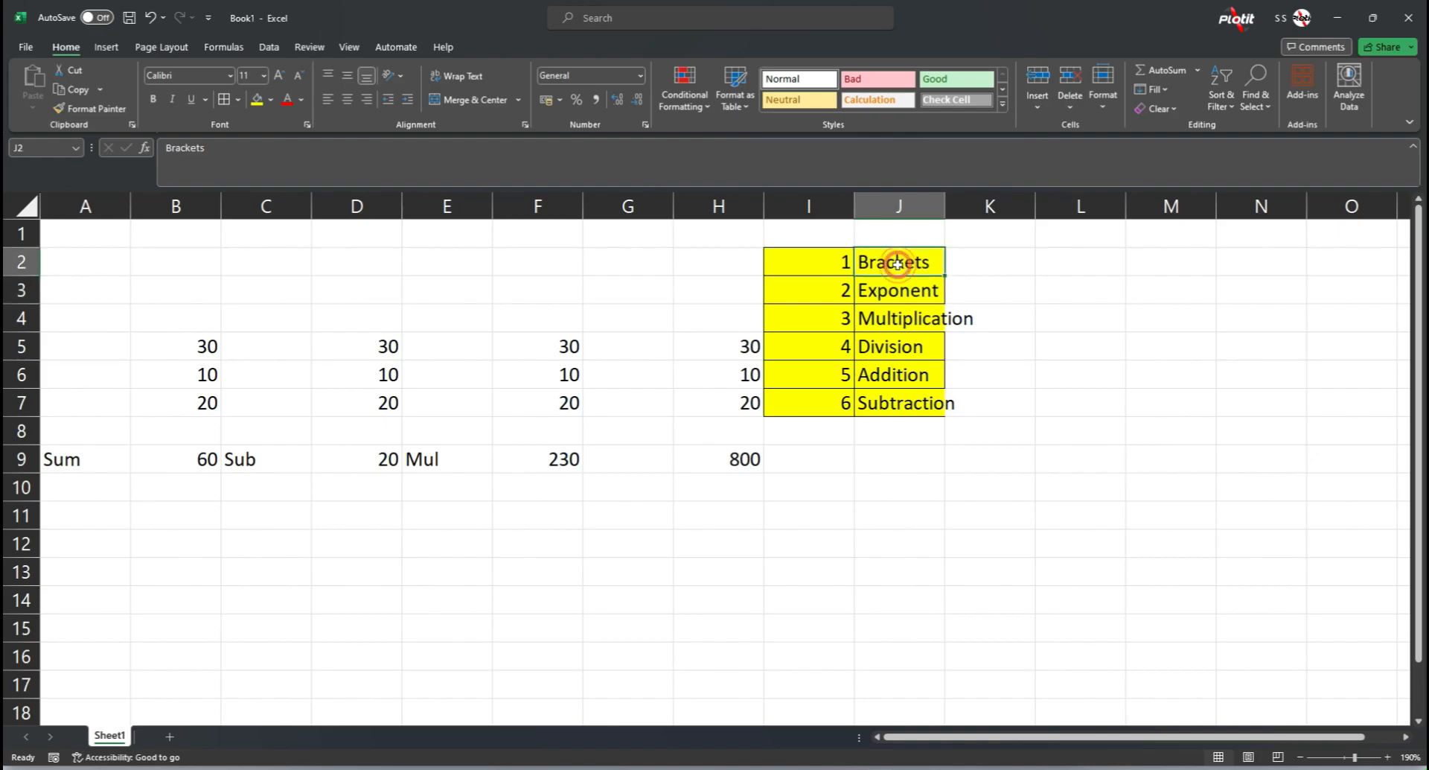
pyautogui.click(916, 387)
pyautogui.click(916, 391)
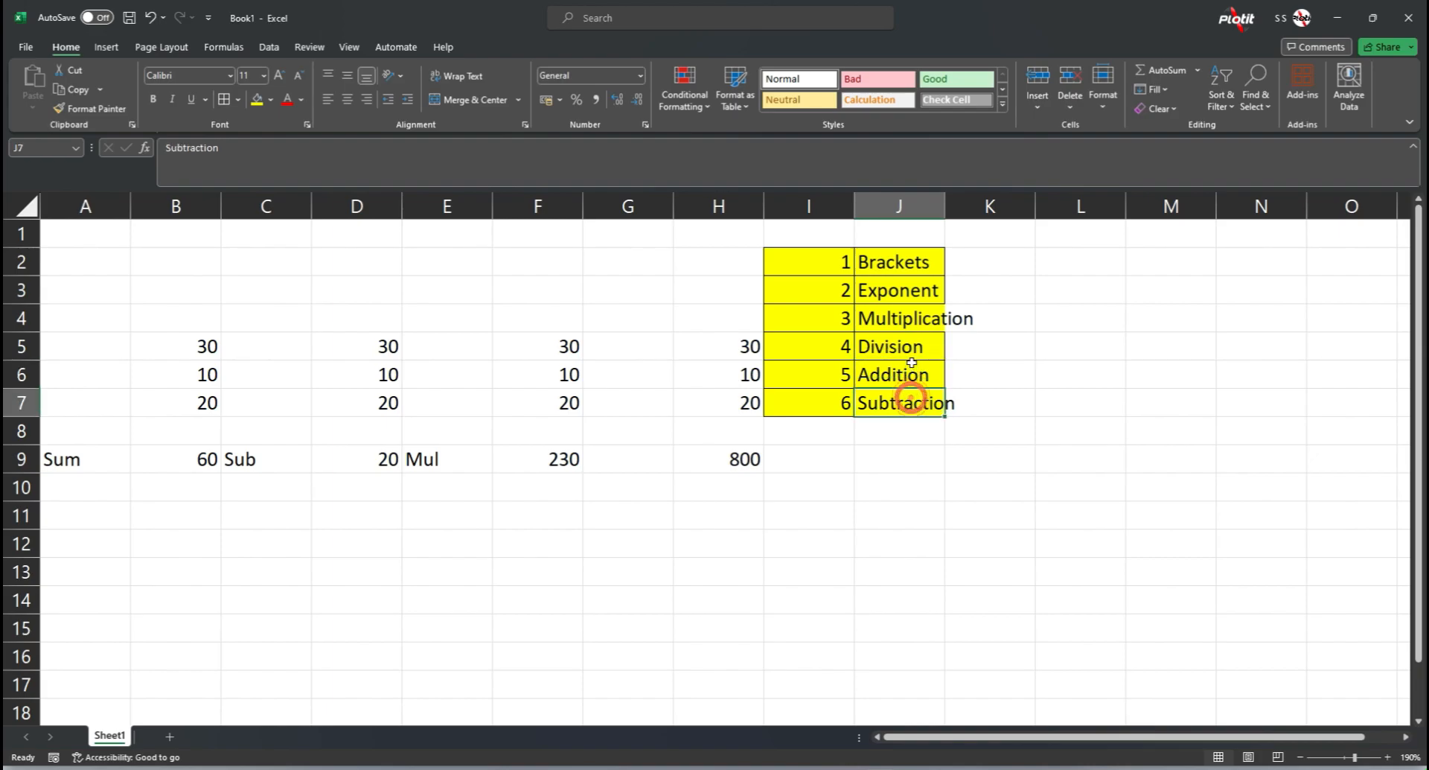
pyautogui.moveTo(901, 322); pyautogui.dragTo(899, 406)
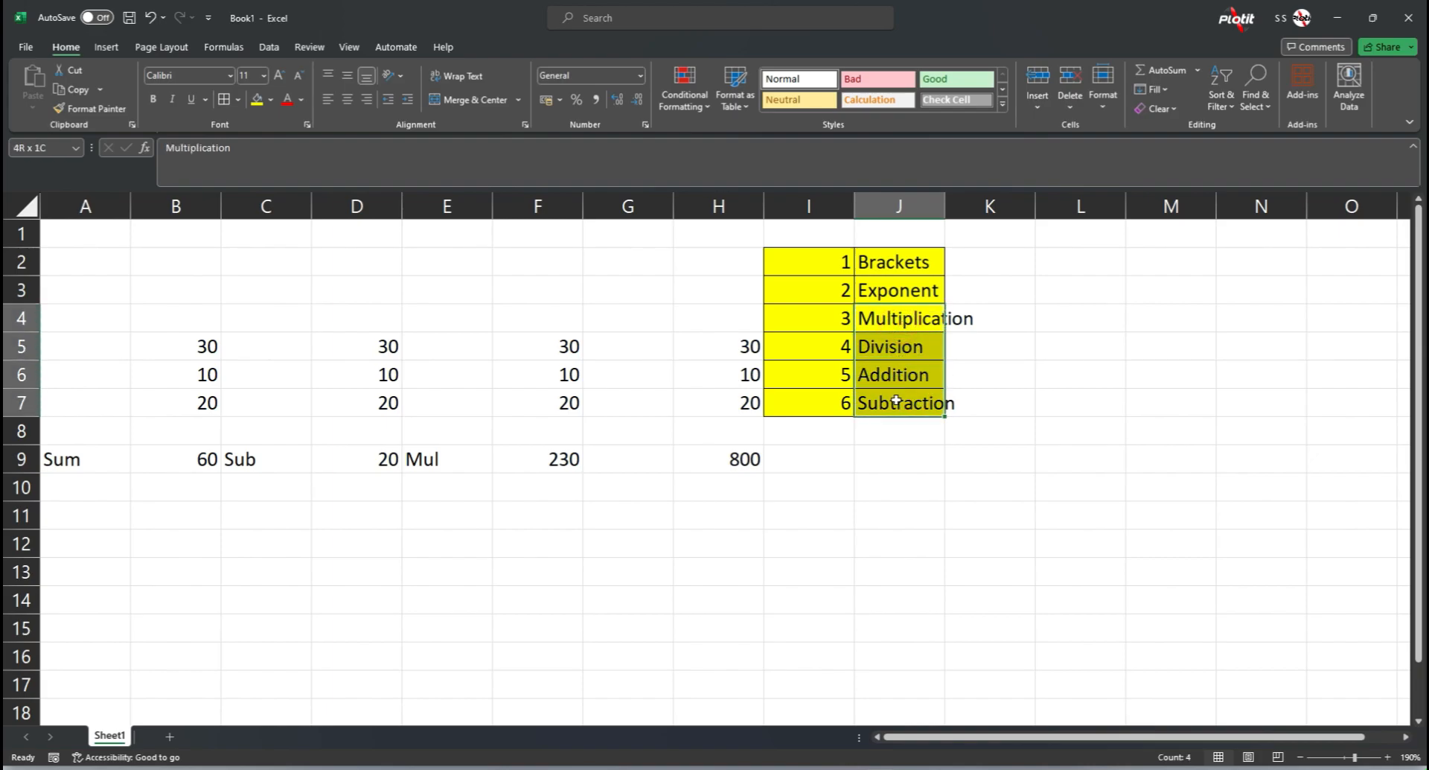
pyautogui.click(890, 320)
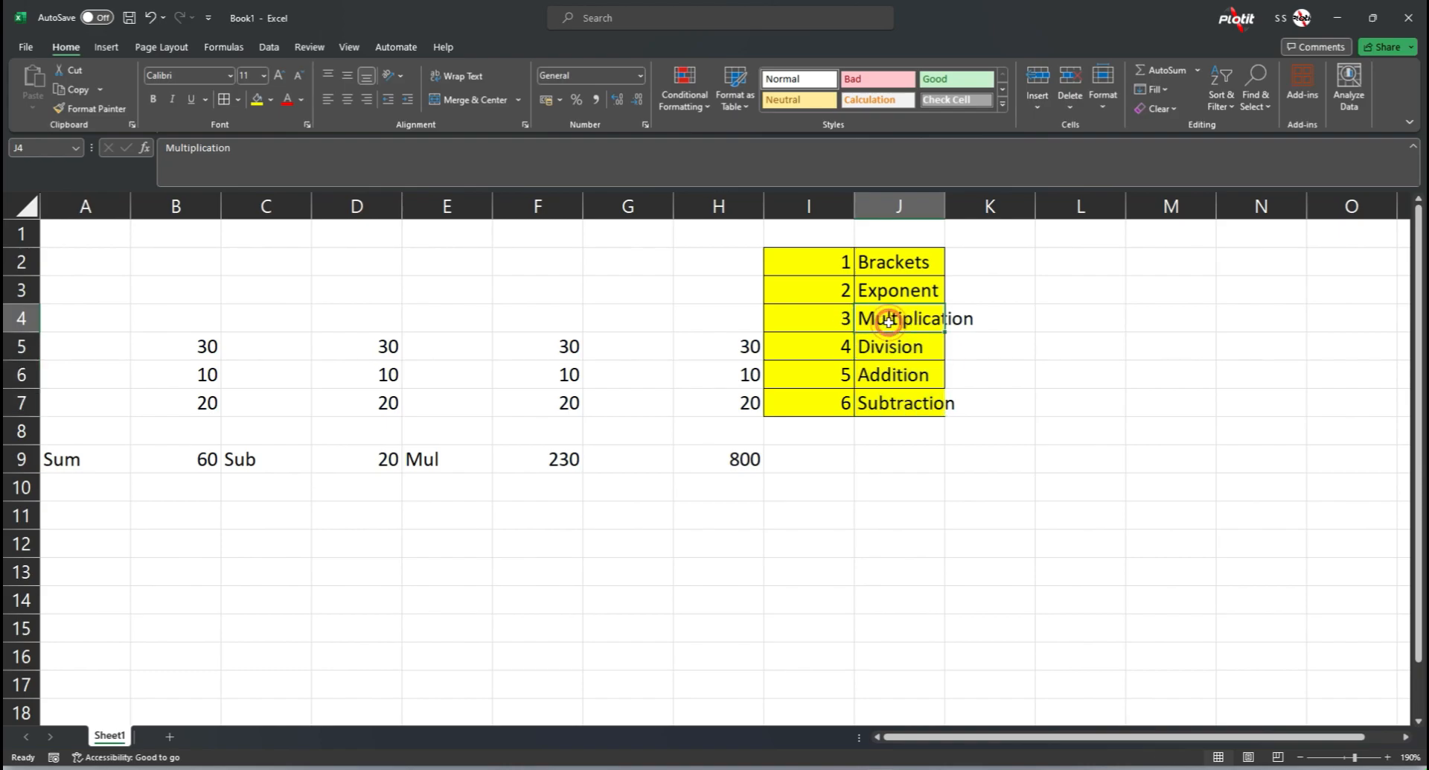